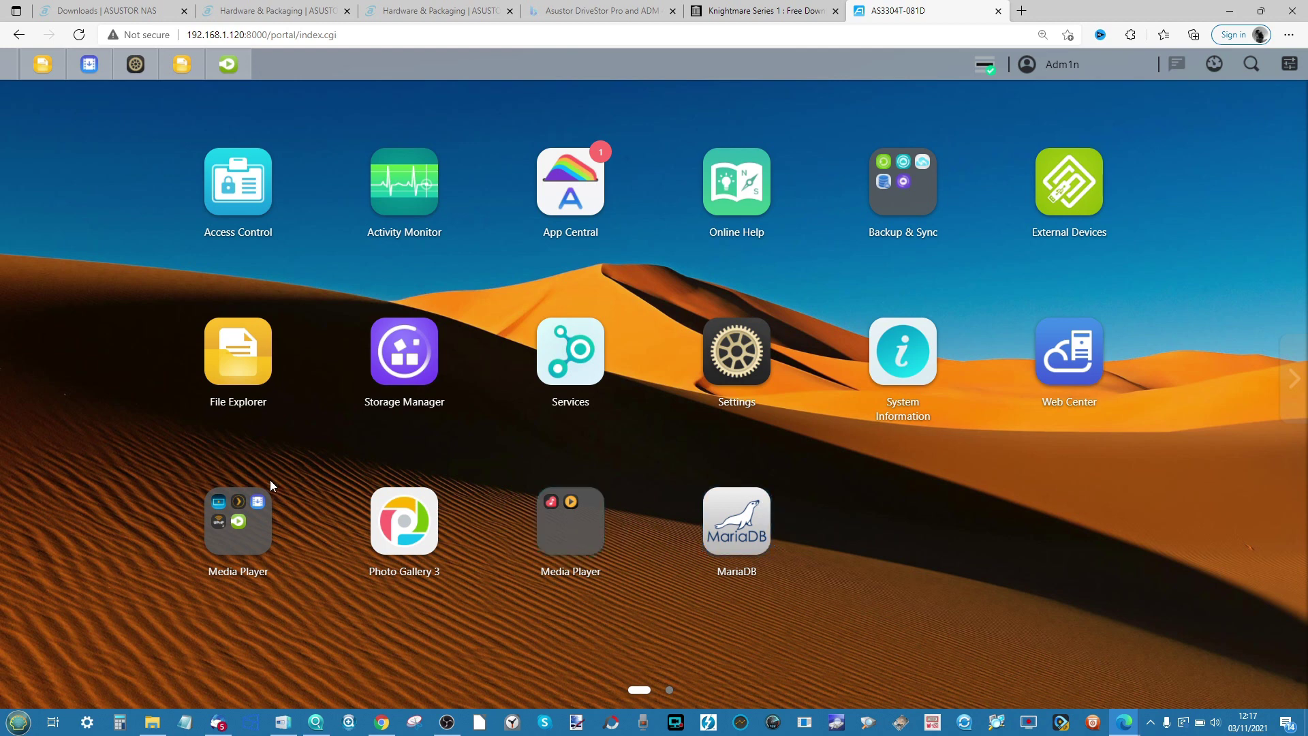
# Step: Check the Media Player folder's apps, Plex Media Server and MiniDLNA, then close the folder
pyautogui.click(248, 501)
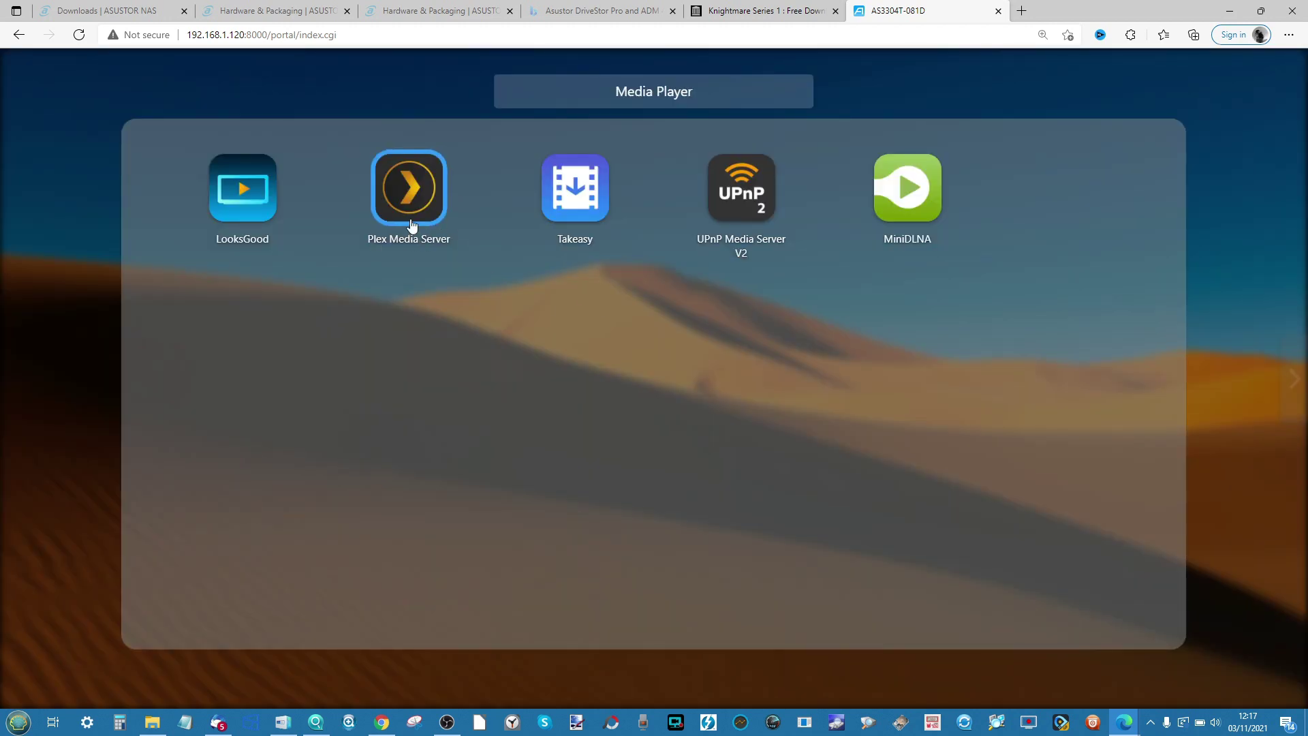
pyautogui.click(1007, 102)
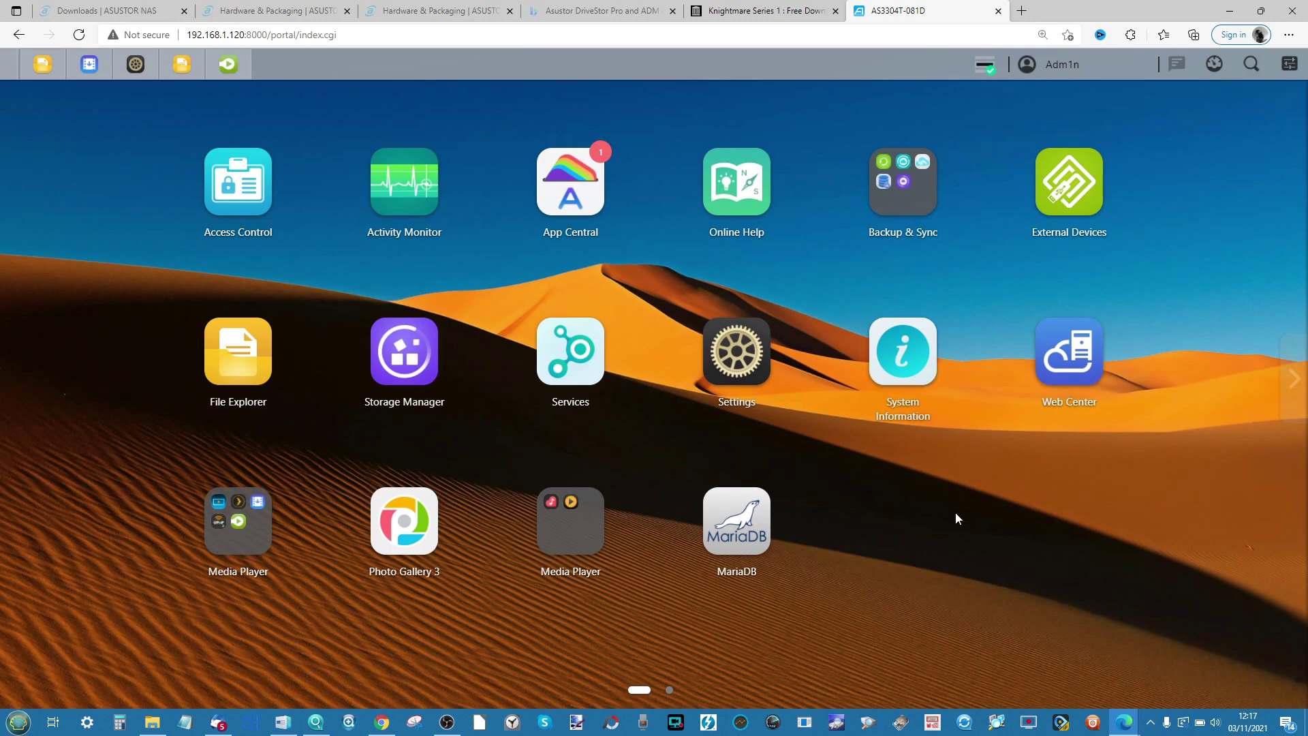
# Step: Open File Explorer, enlarge its window, and show the ASUSTOR-SHARE folder's contents
pyautogui.click(254, 368)
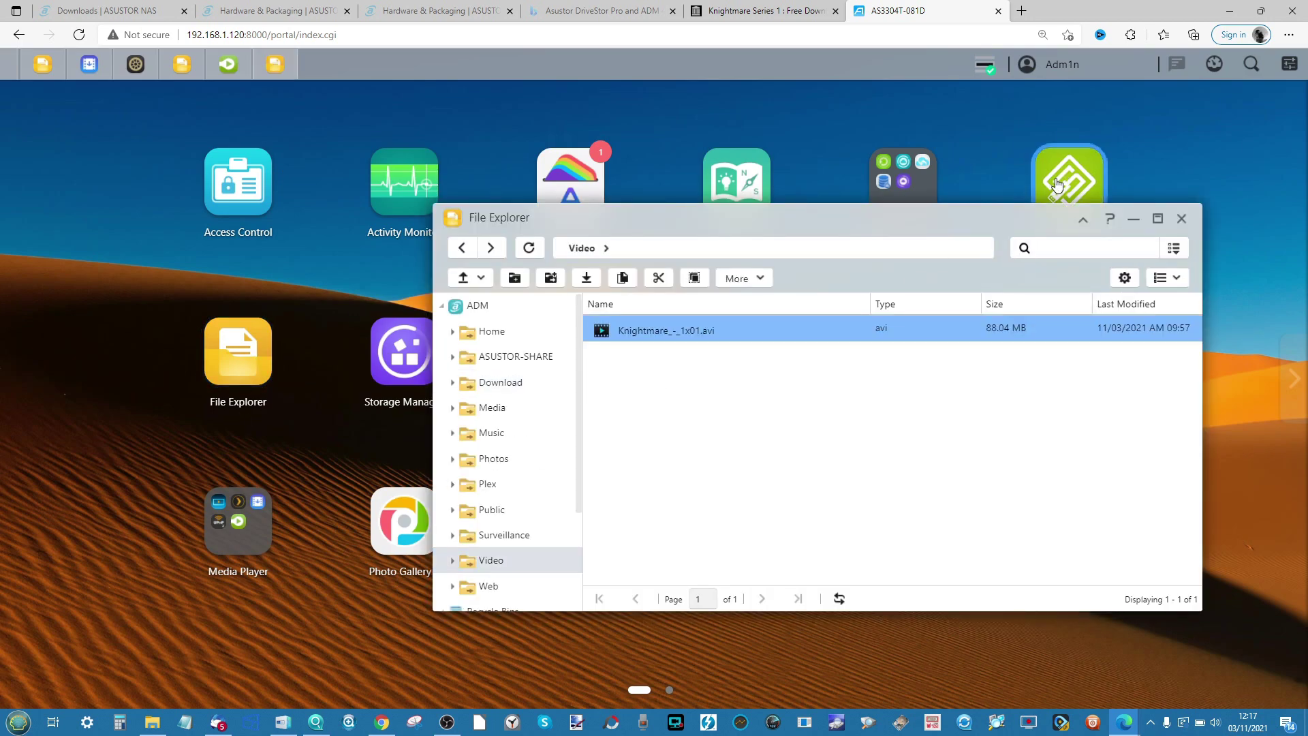
pyautogui.moveTo(1016, 207); pyautogui.dragTo(1019, 151)
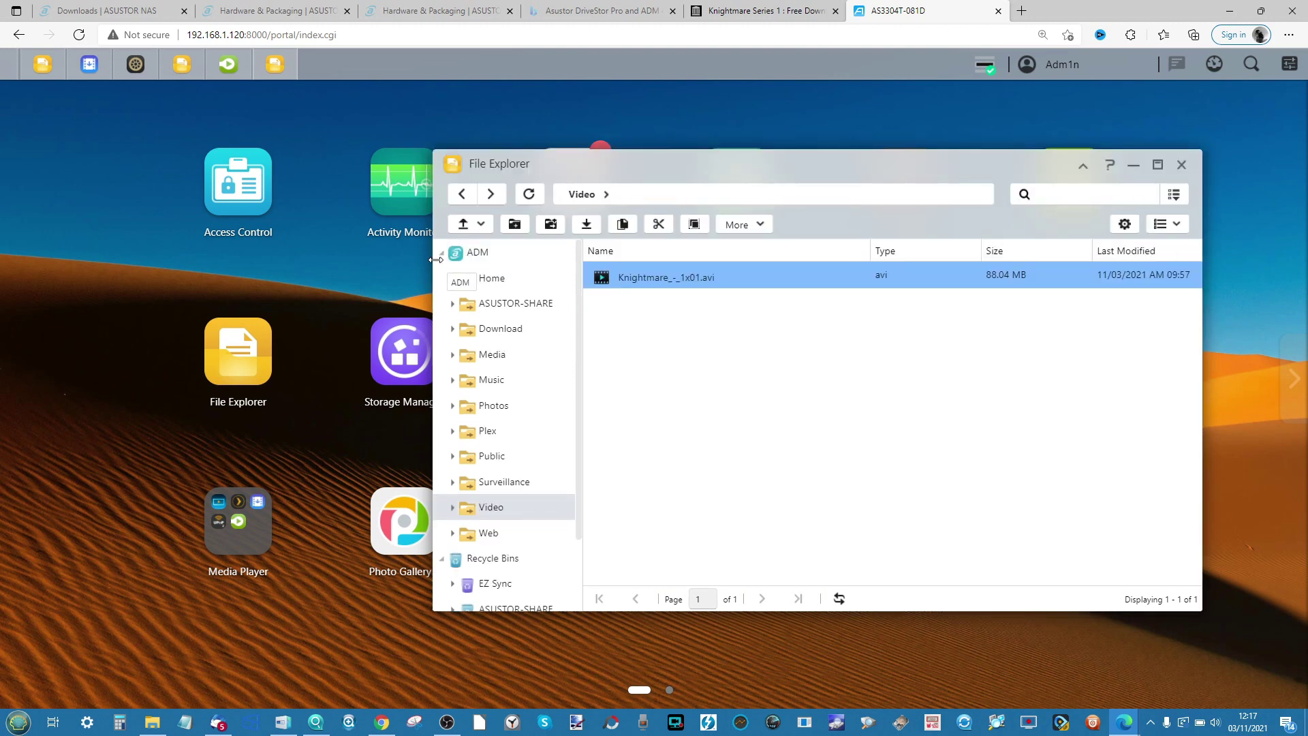
pyautogui.moveTo(434, 266); pyautogui.dragTo(264, 267)
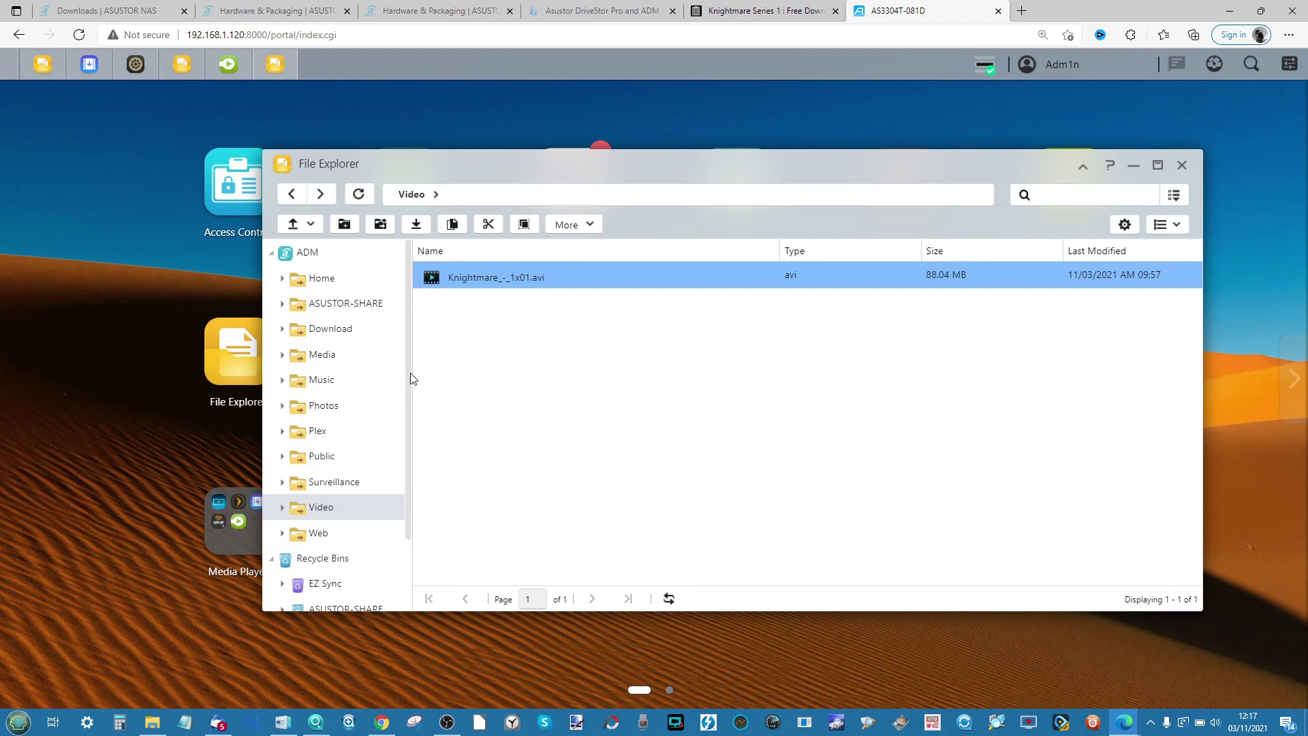
pyautogui.click(354, 305)
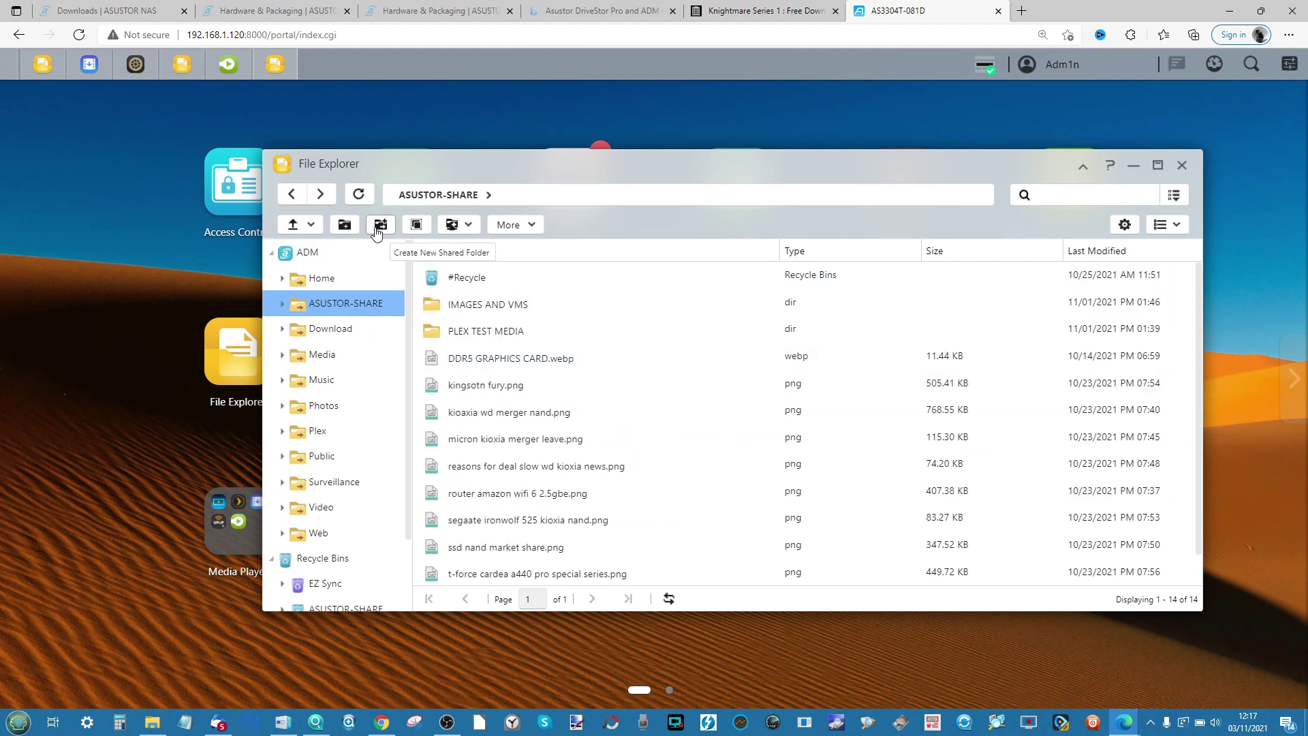
# Step: Try Create Folder and Create Shared Folder in ASUSTOR-SHARE, then cancel both
pyautogui.click(348, 226)
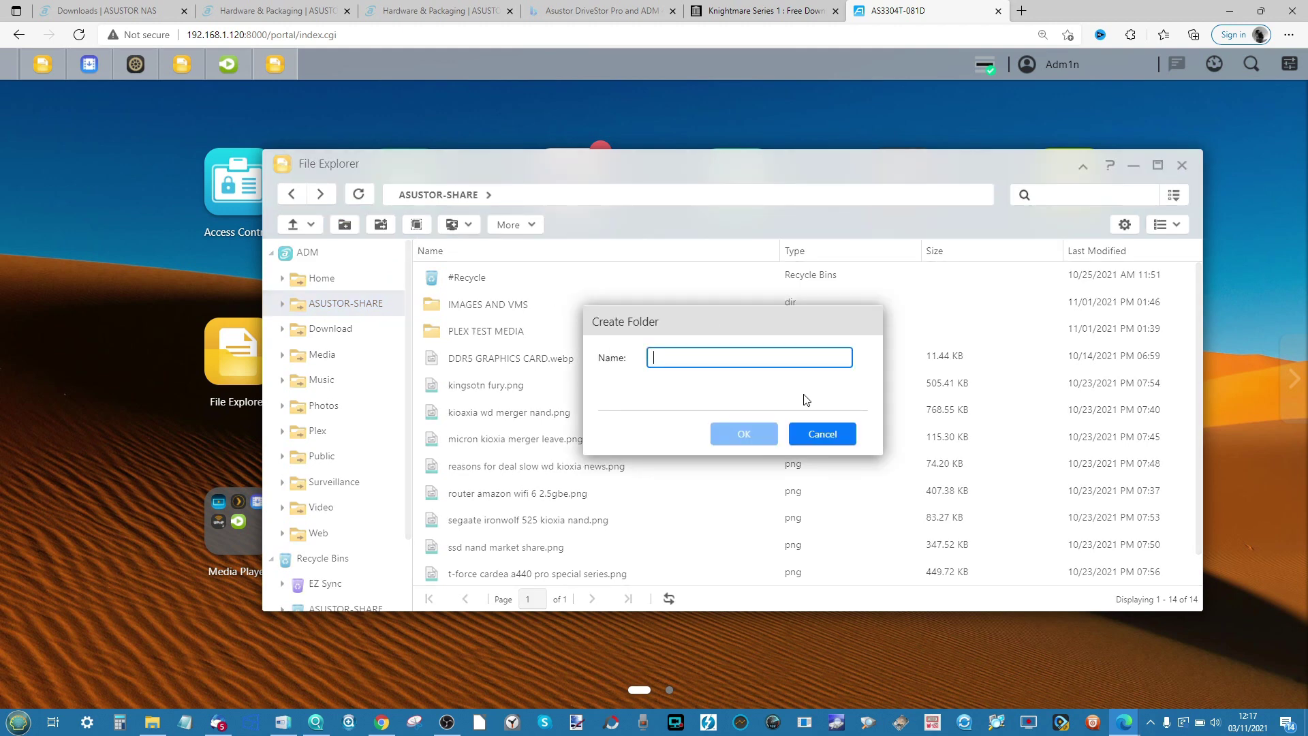
pyautogui.click(807, 437)
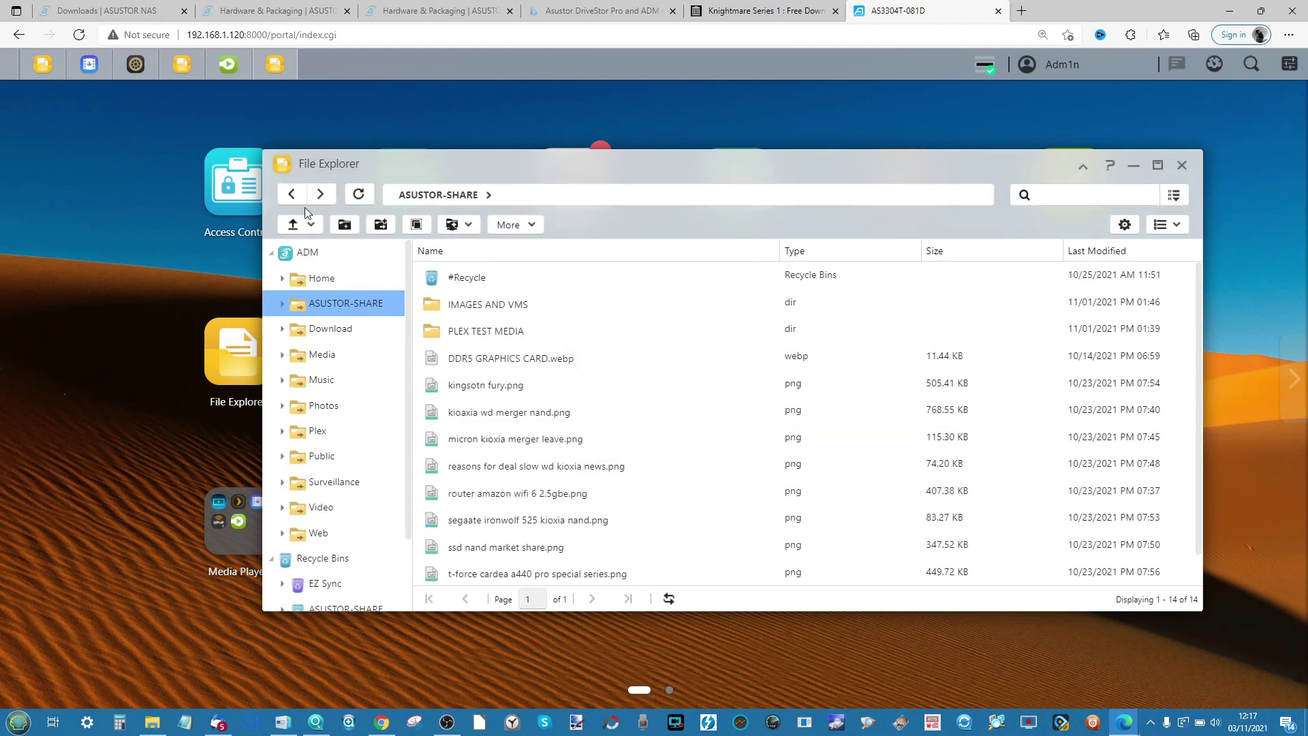
pyautogui.click(381, 226)
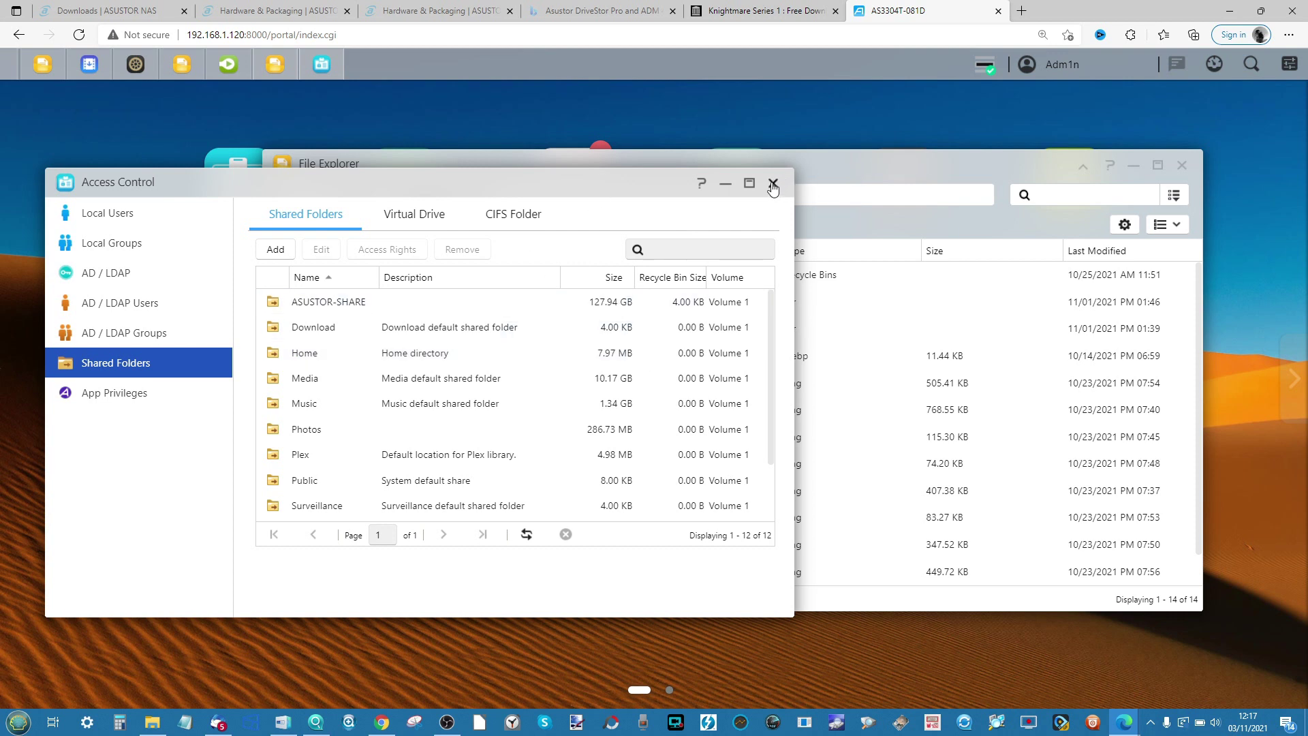
pyautogui.click(773, 185)
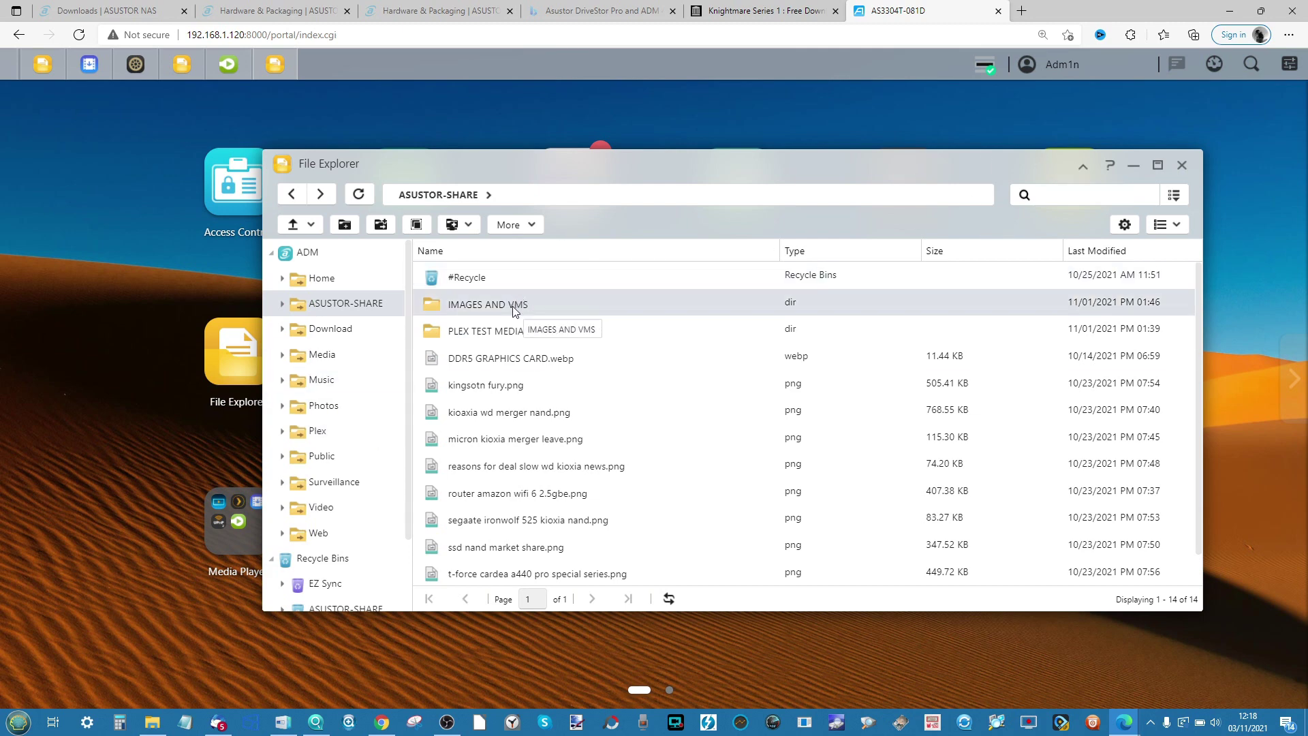
# Step: Browse PLEX TEST MEDIA and its Movies subfolder, then close File Explorer
pyautogui.click(489, 330)
pyautogui.doubleClick(489, 330)
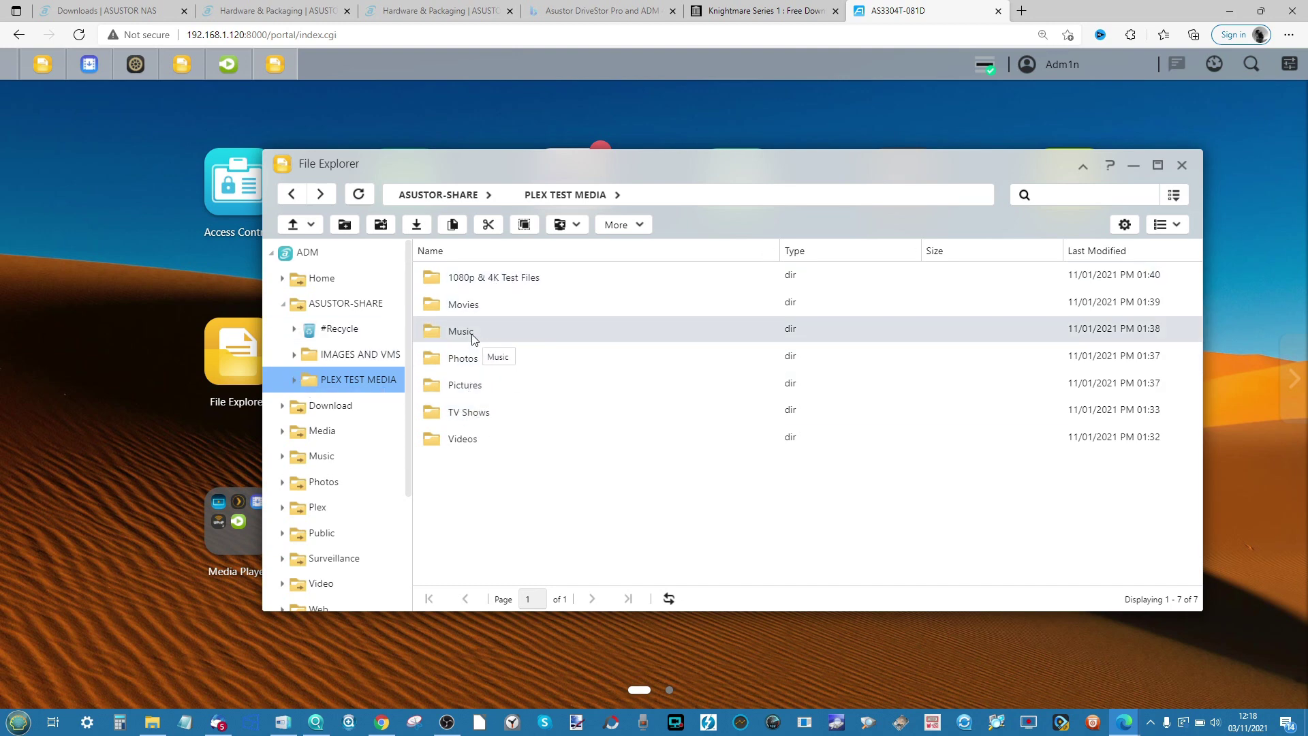
pyautogui.doubleClick(482, 304)
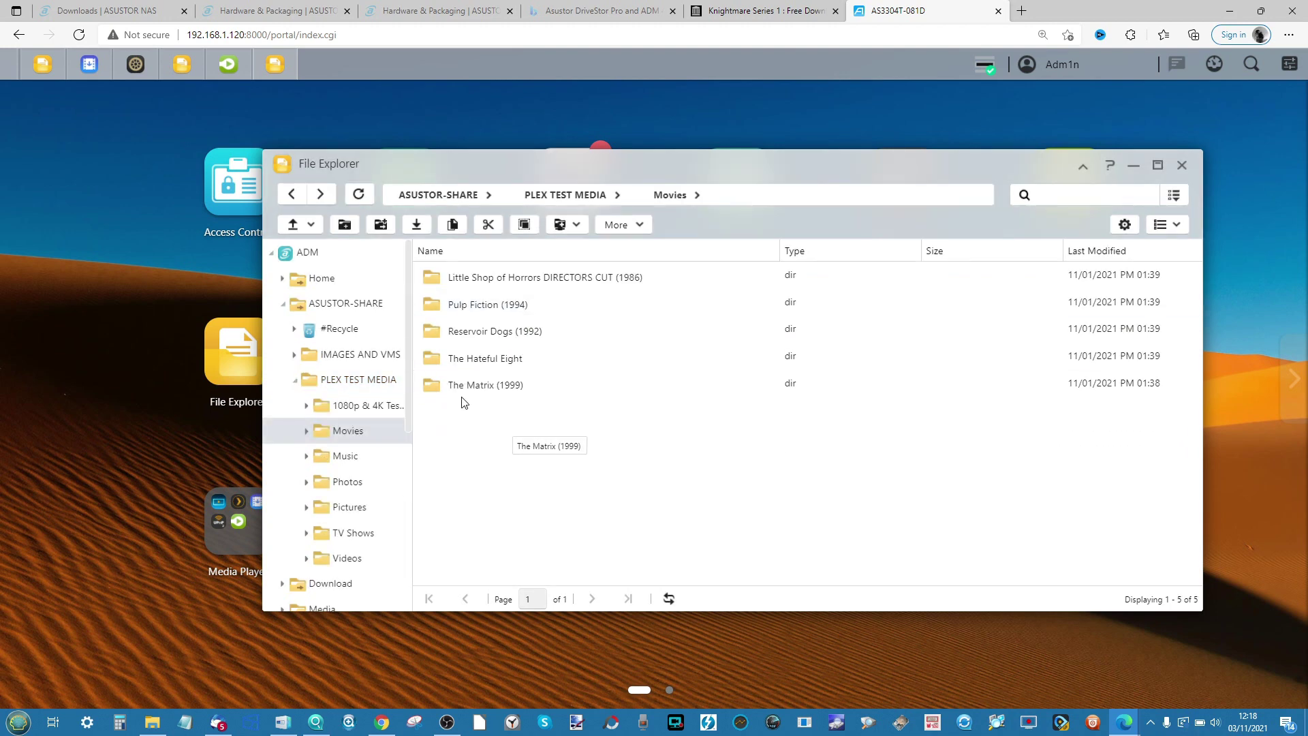
pyautogui.click(341, 380)
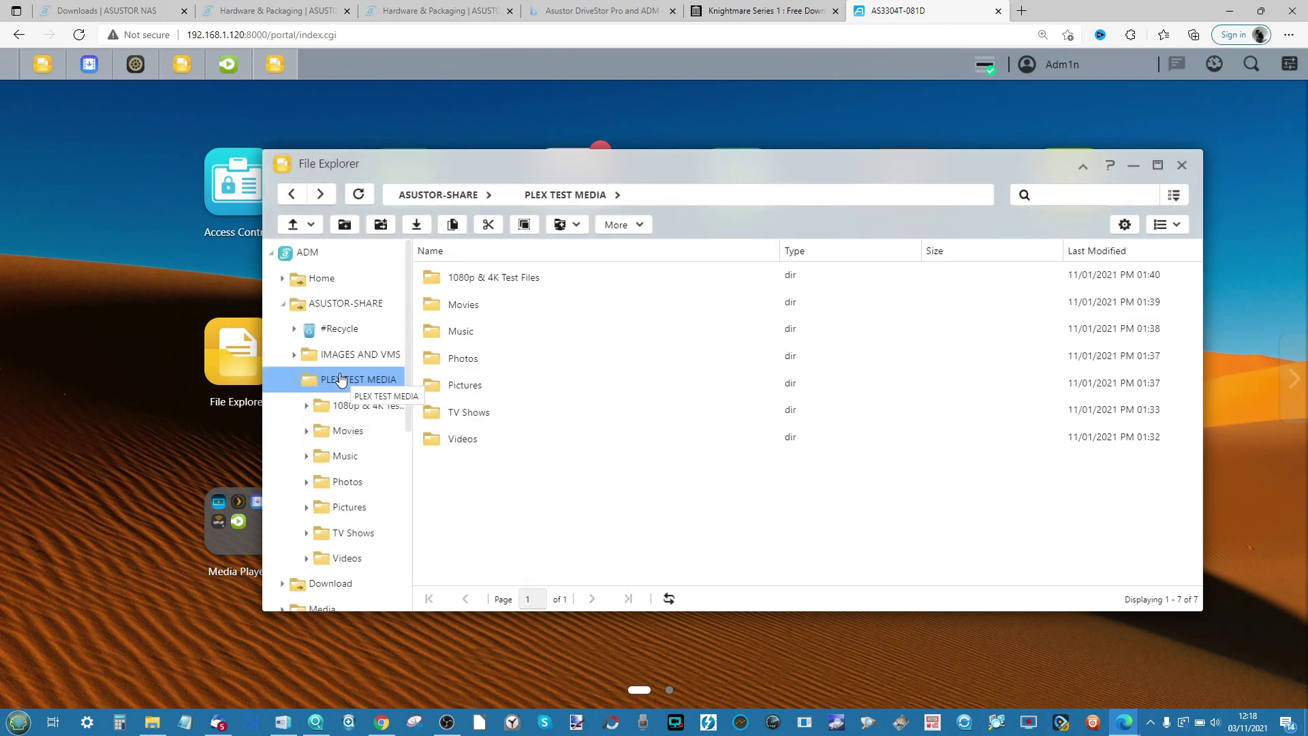
pyautogui.click(1181, 165)
pyautogui.click(578, 189)
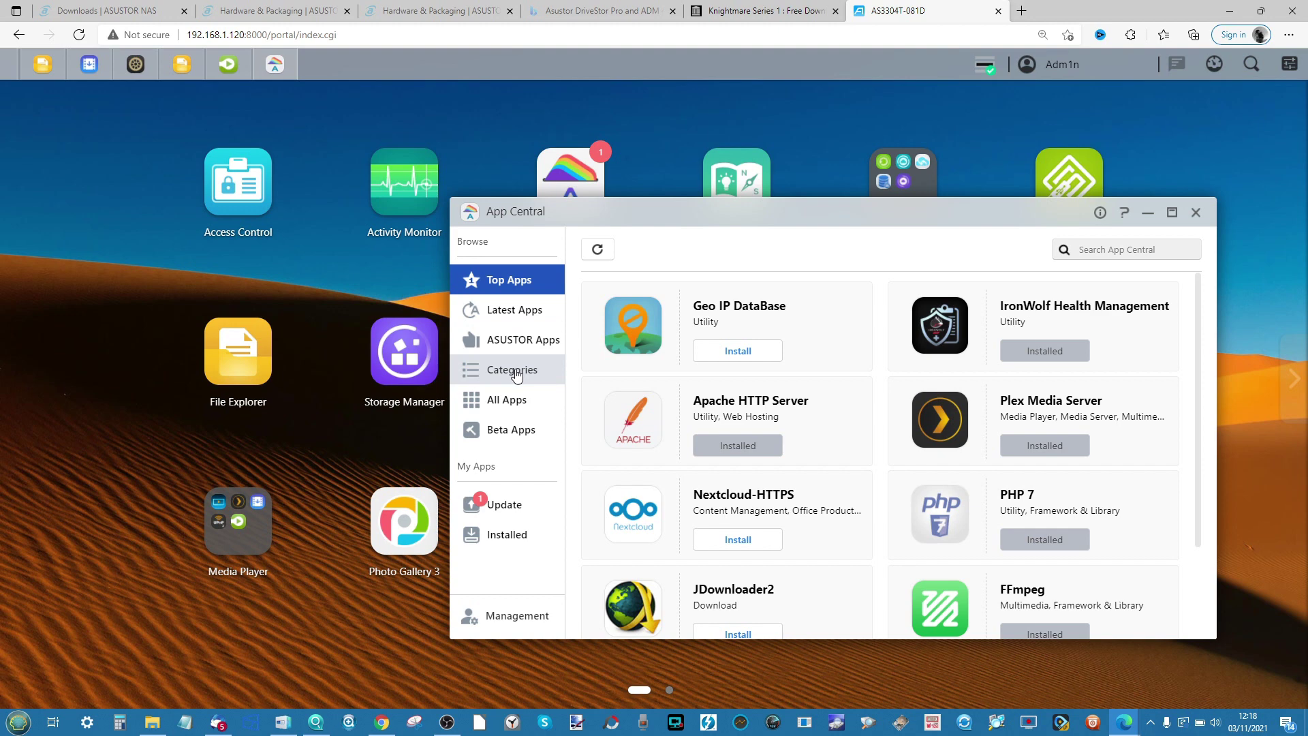
pyautogui.click(516, 372)
pyautogui.scroll(-5, 972, 520)
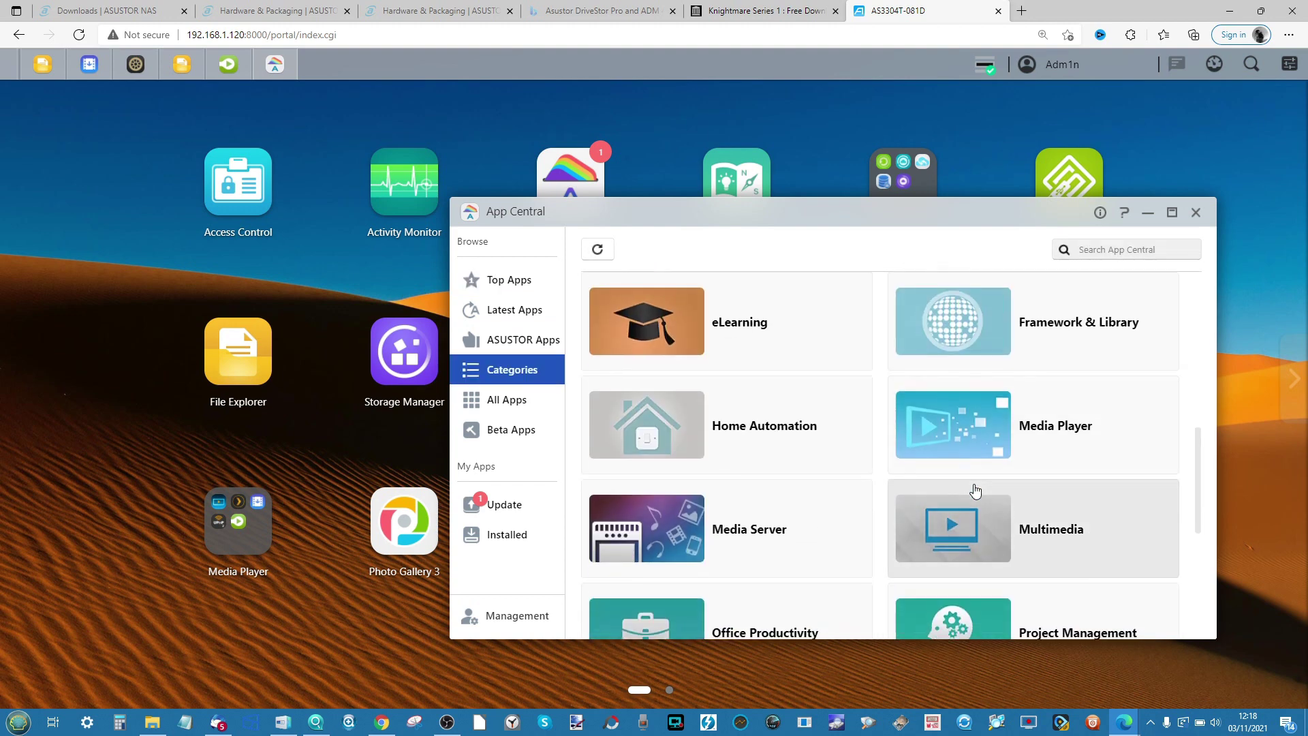
pyautogui.scroll(-1, 976, 490)
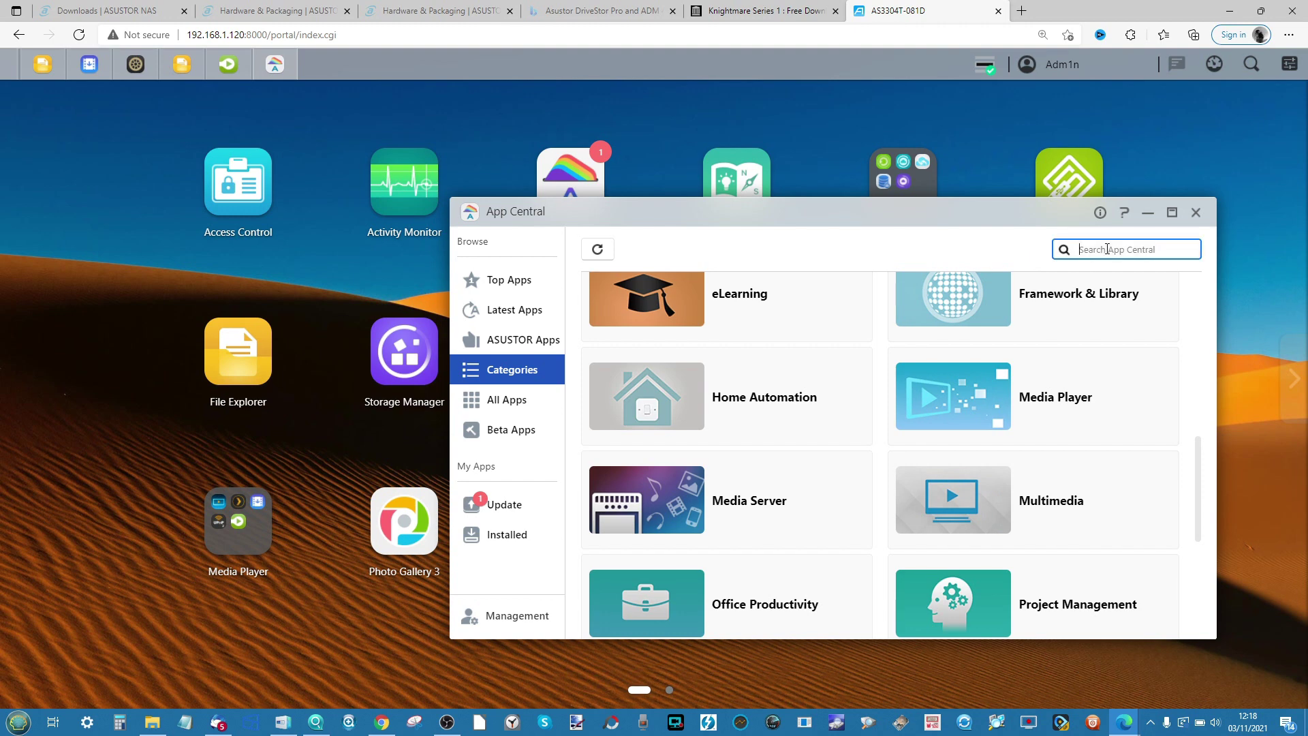
pyautogui.click(1014, 485)
pyautogui.scroll(-9, 828, 427)
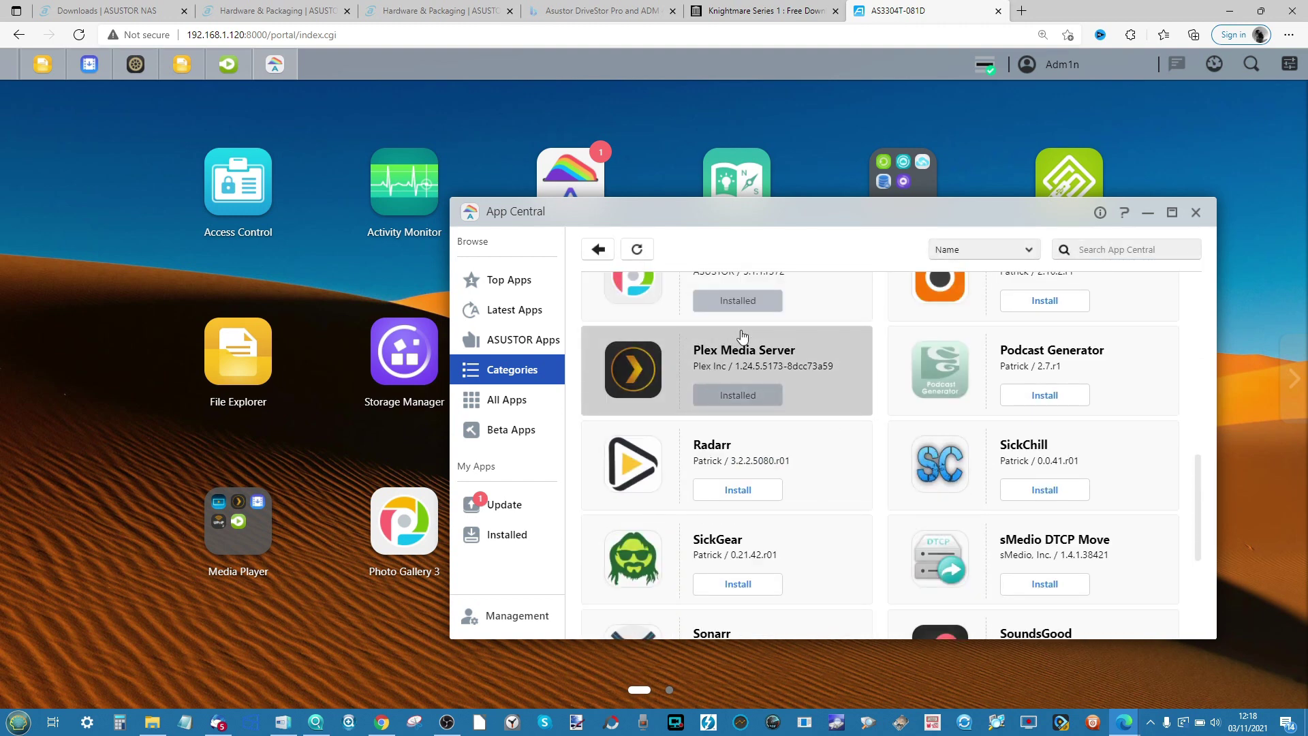
pyautogui.click(746, 351)
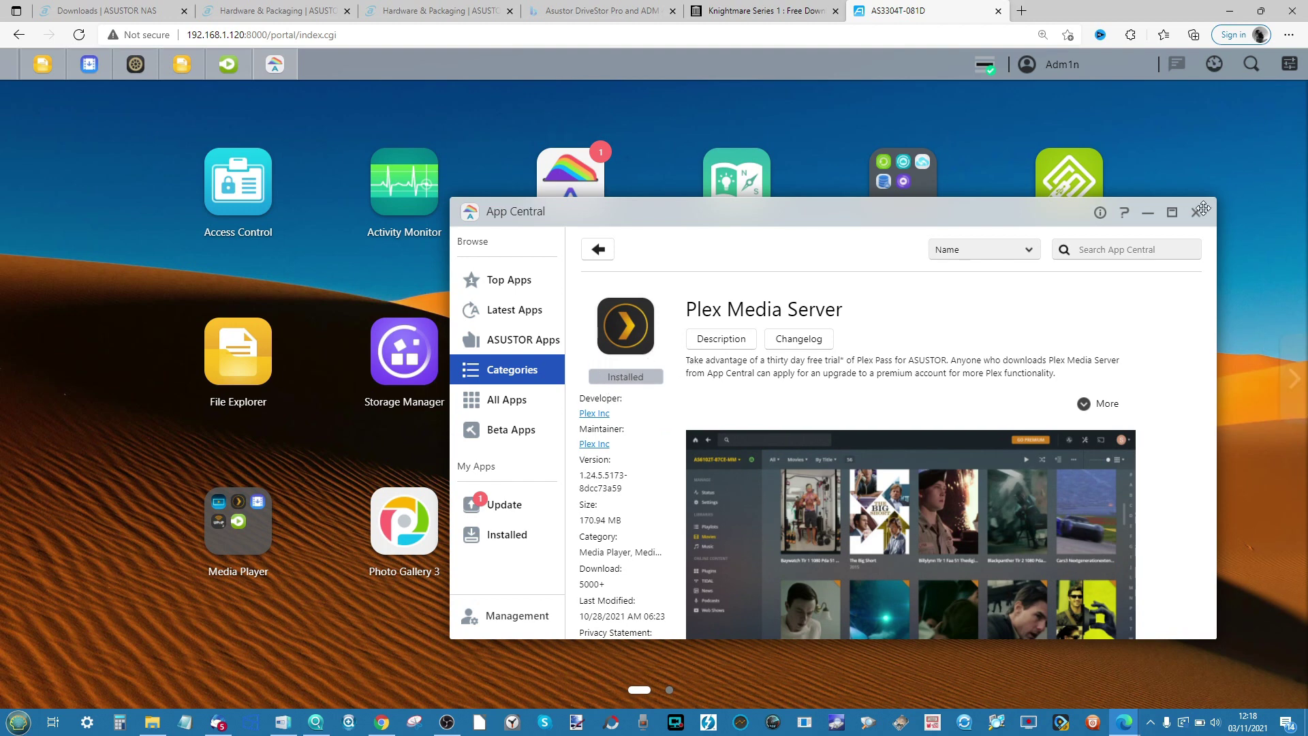
pyautogui.click(1197, 212)
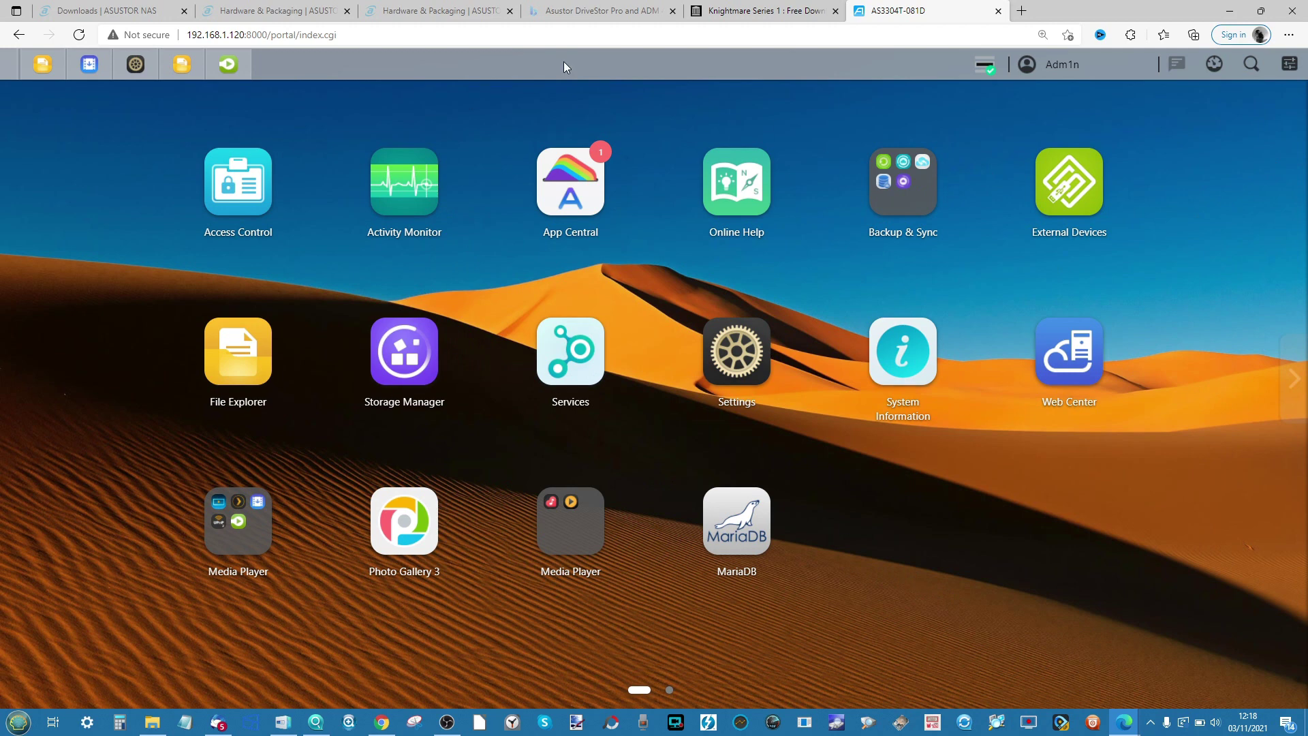
pyautogui.click(238, 521)
pyautogui.click(234, 512)
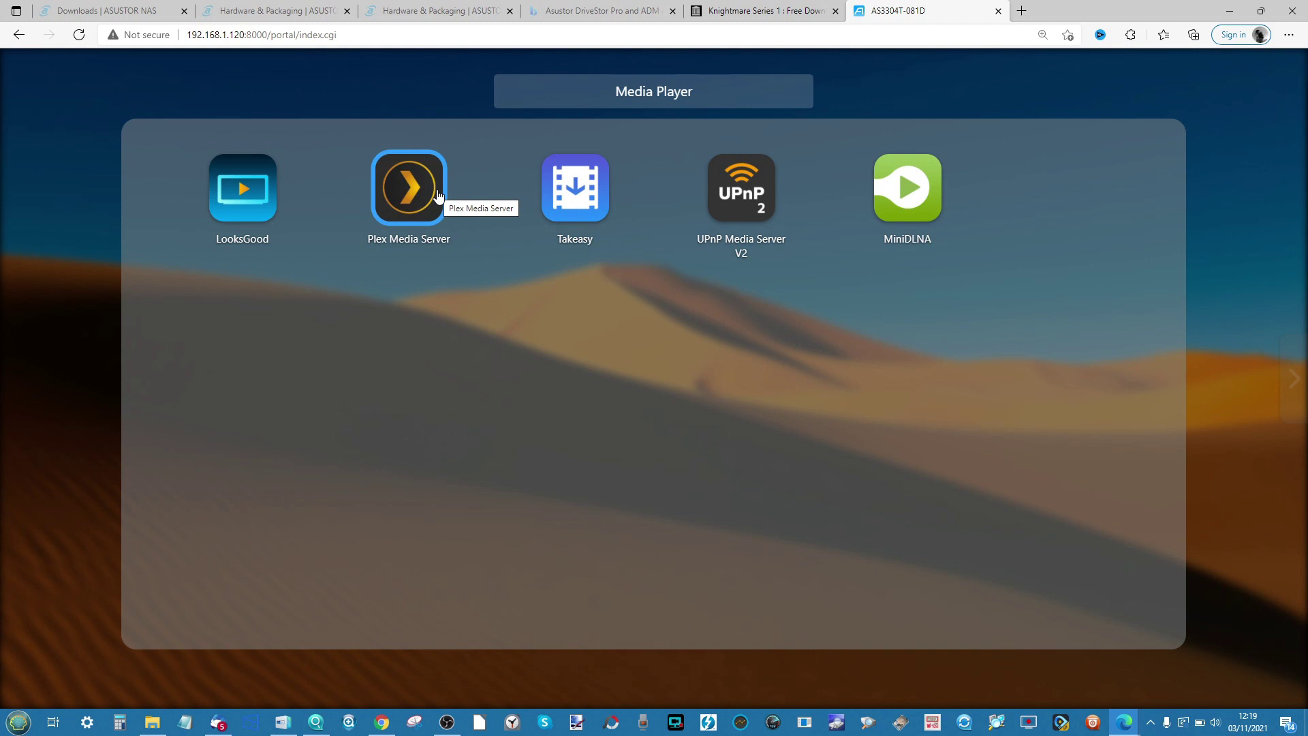
pyautogui.click(435, 93)
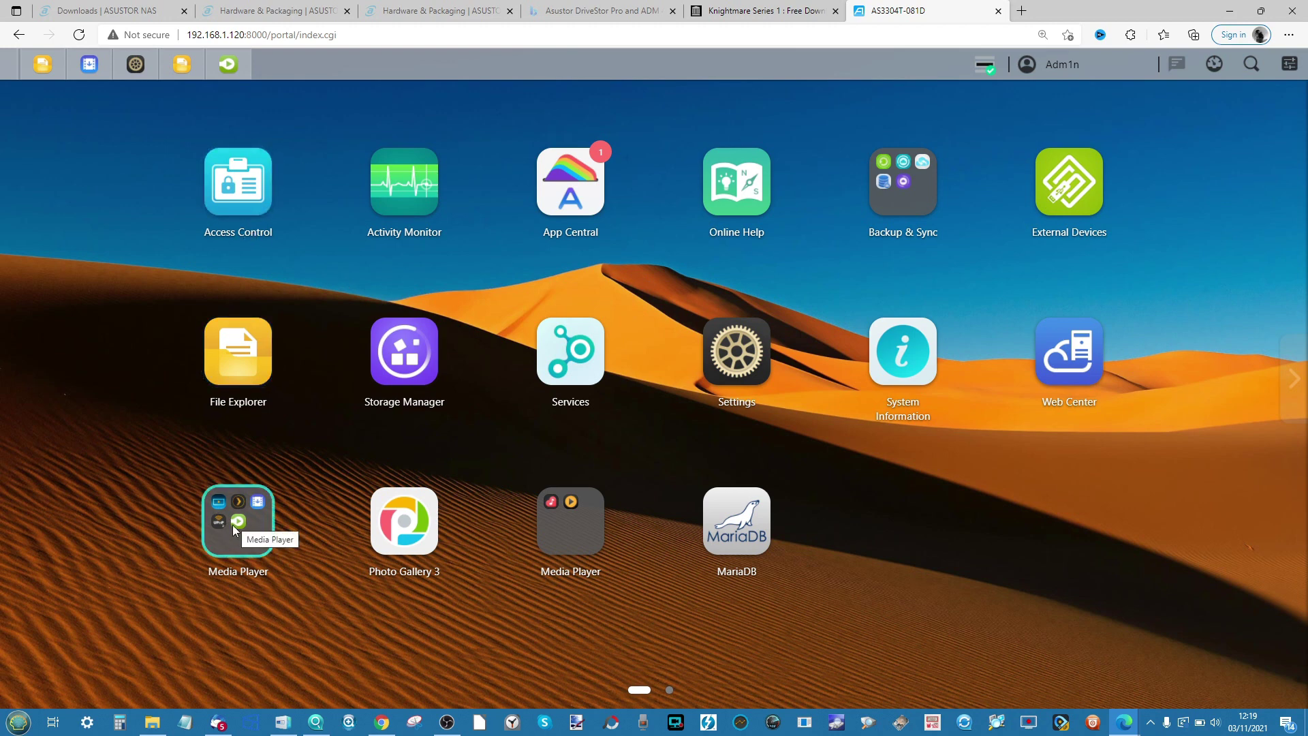
pyautogui.click(241, 189)
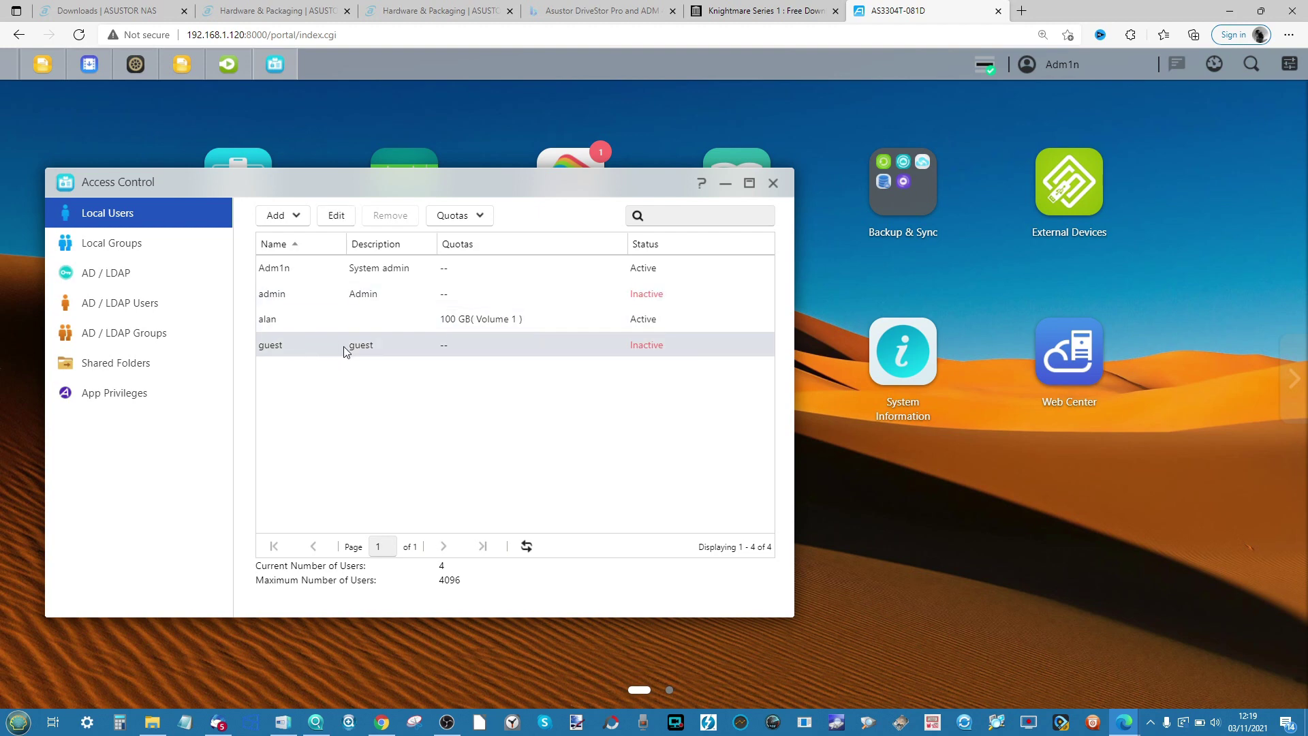
pyautogui.click(343, 345)
pyautogui.click(335, 215)
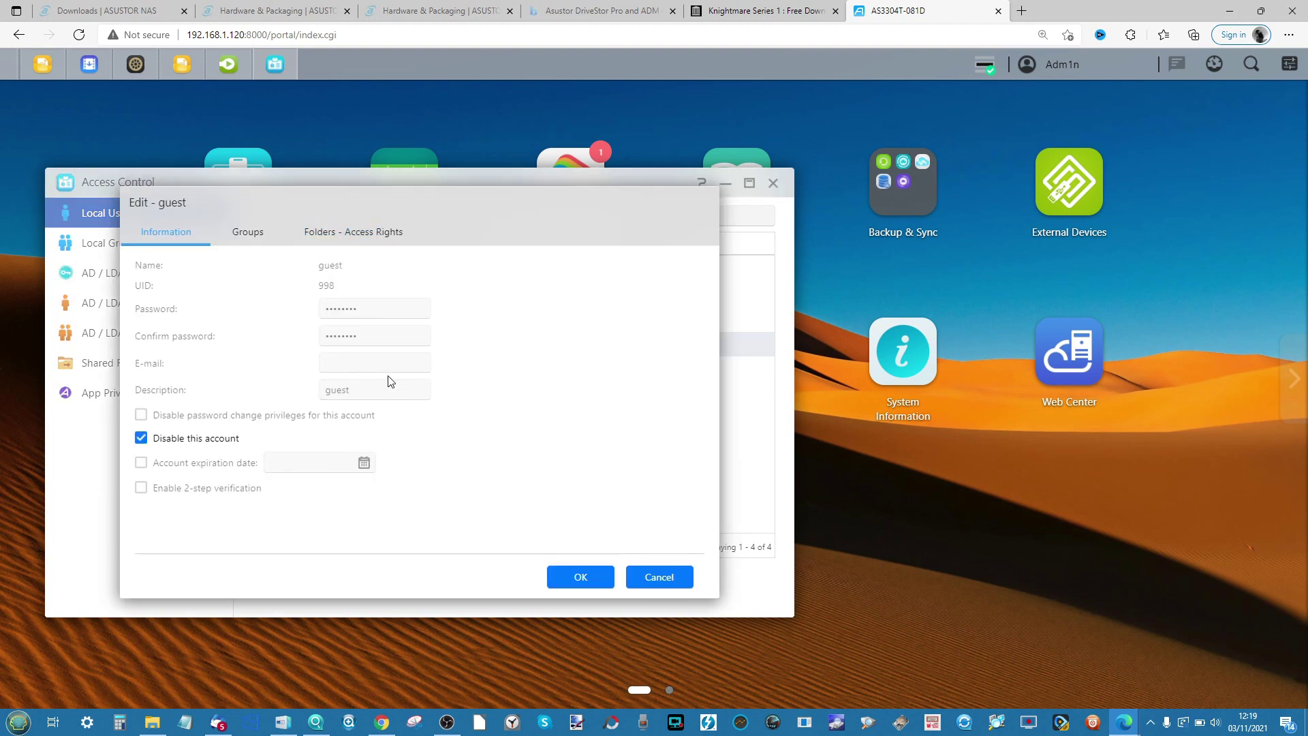
pyautogui.click(329, 232)
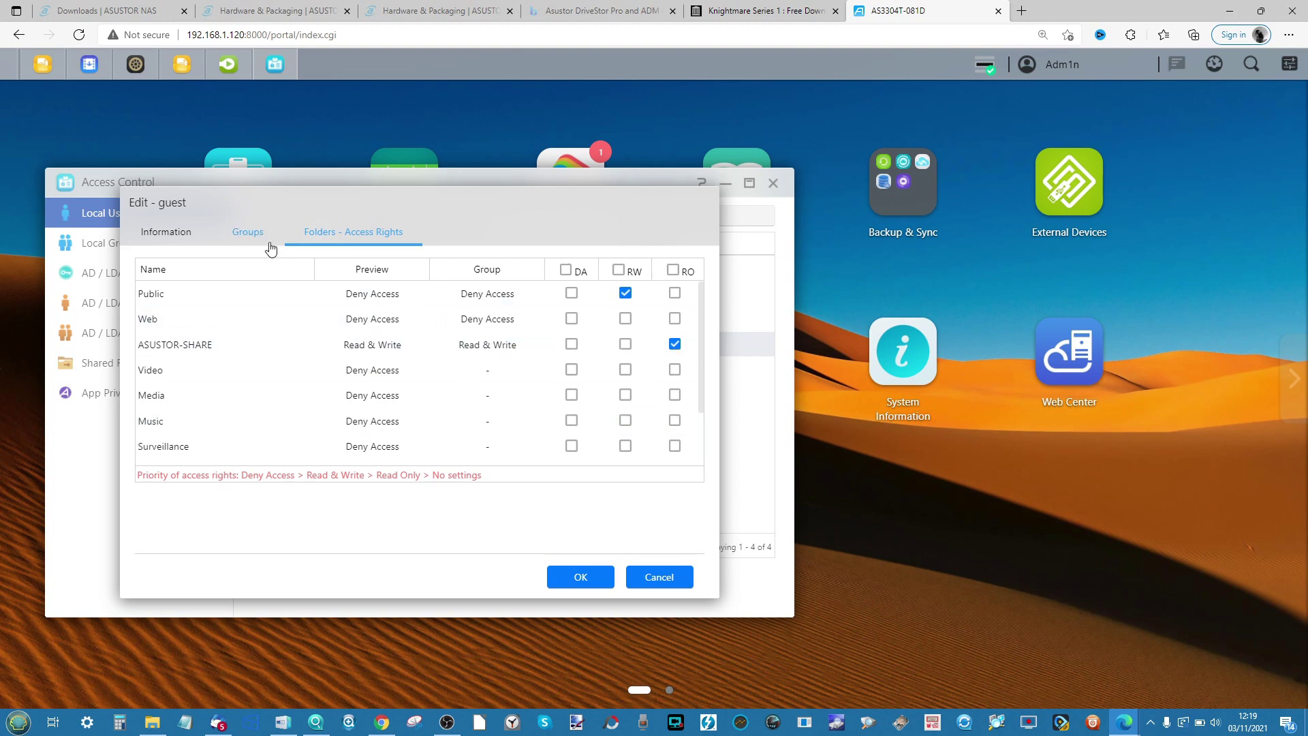
pyautogui.scroll(-2, 403, 378)
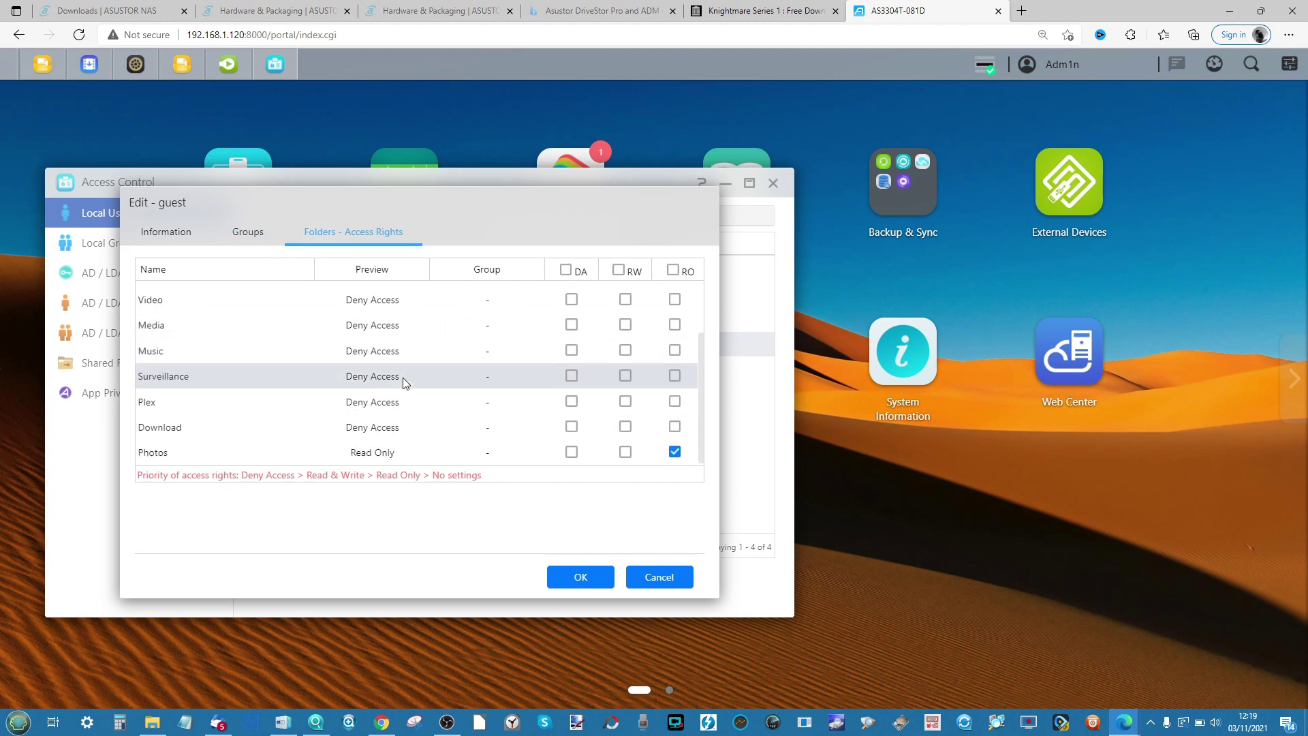
pyautogui.scroll(2, 403, 377)
pyautogui.click(242, 234)
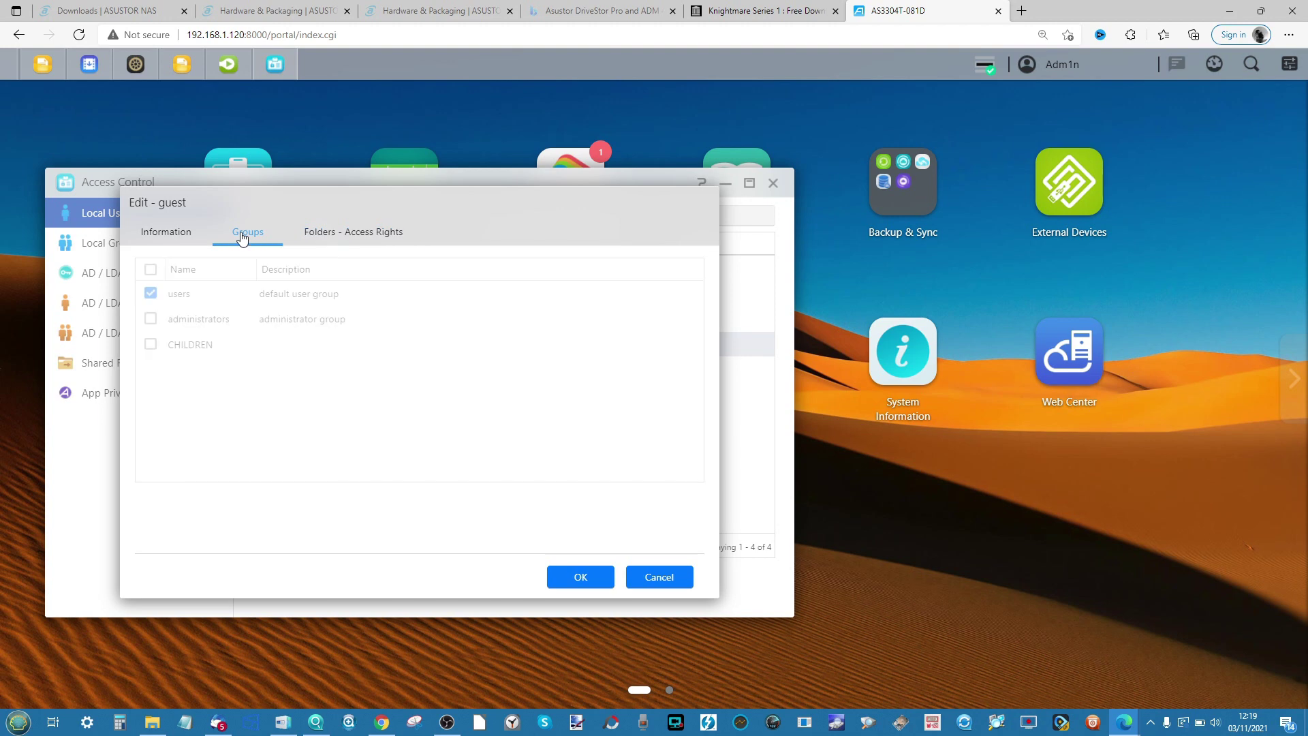
pyautogui.click(168, 240)
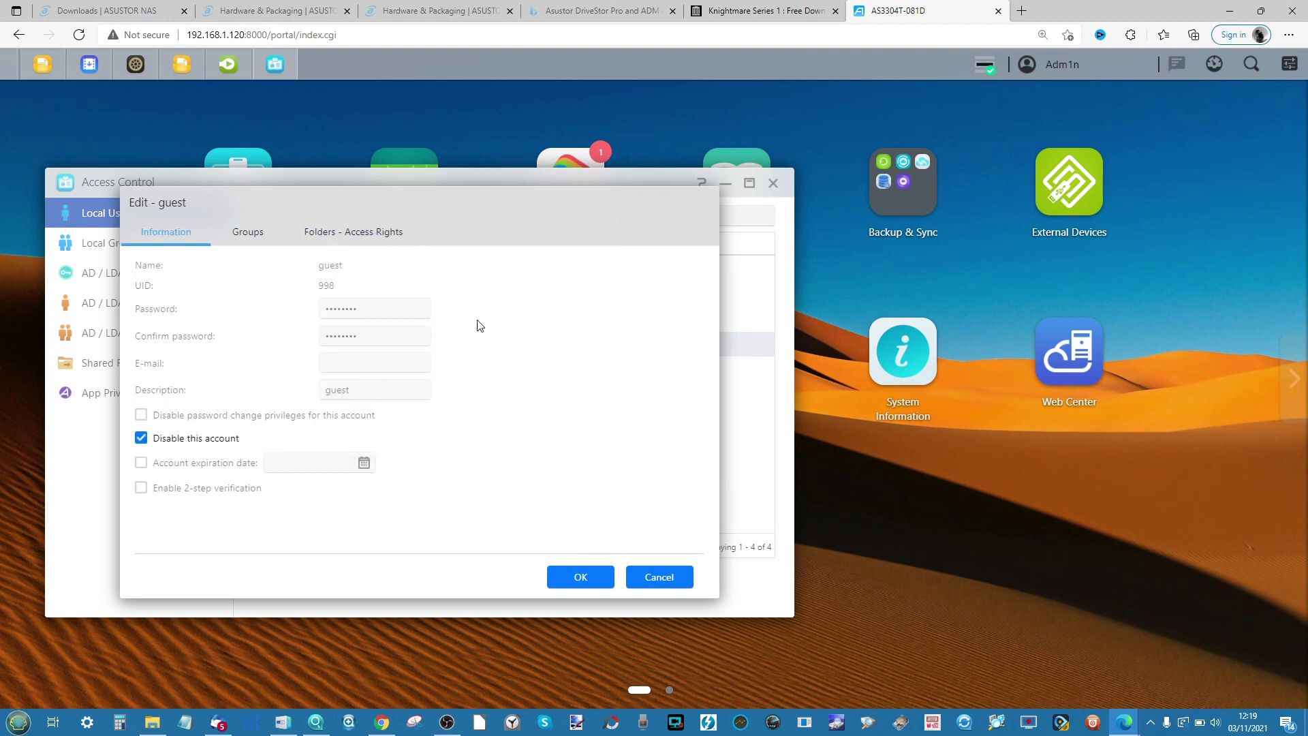
pyautogui.click(659, 578)
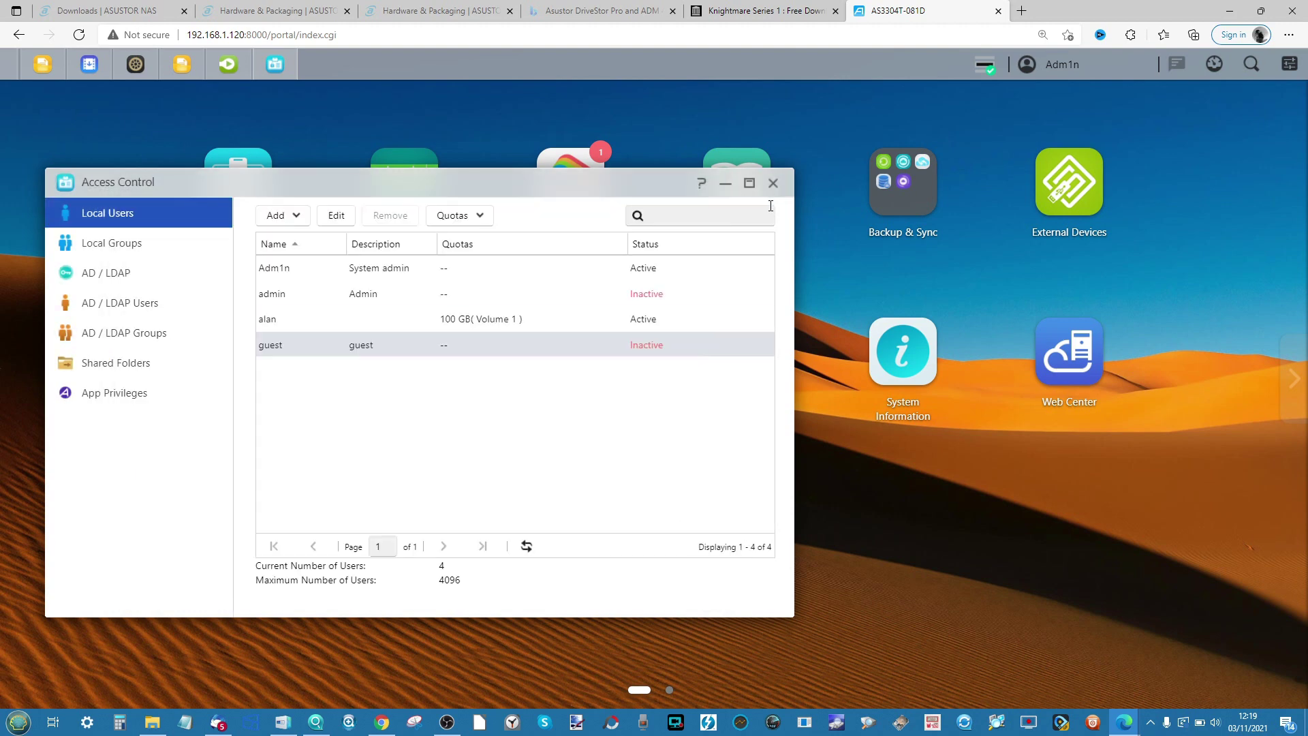
pyautogui.click(773, 182)
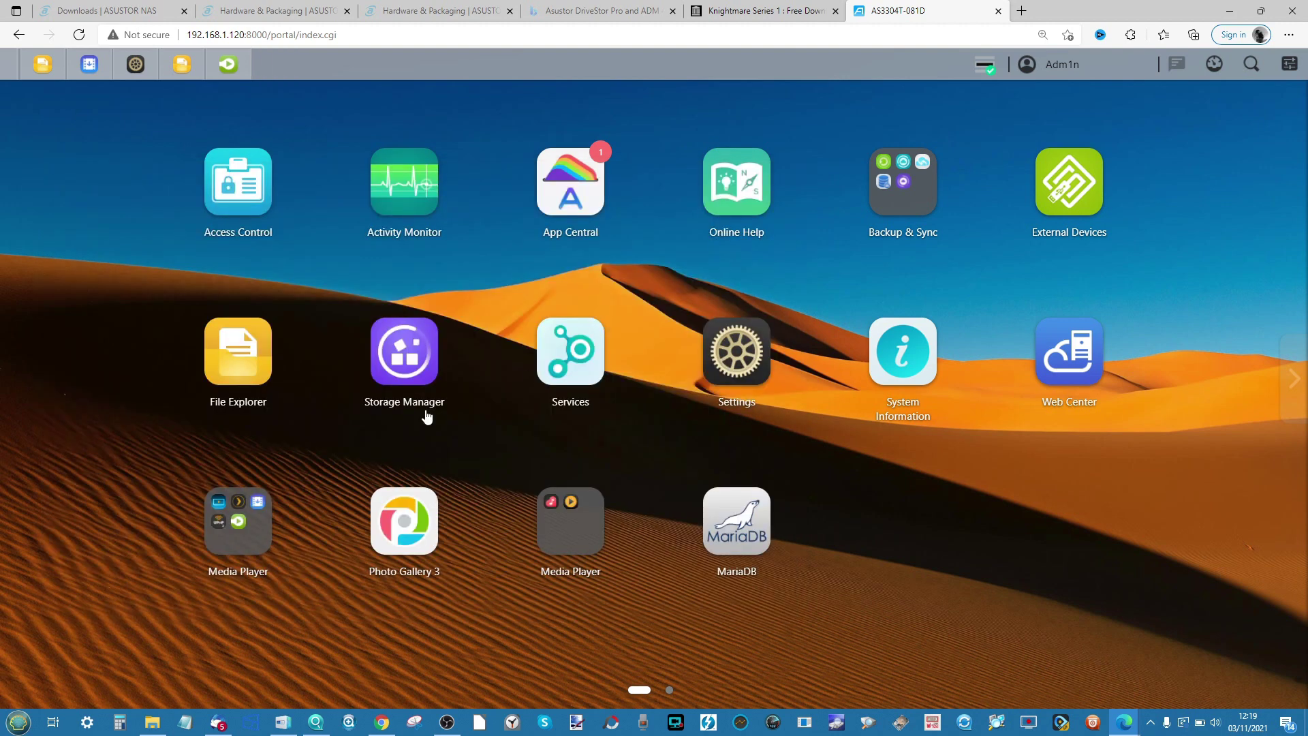
# Step: Launch Plex from the Media Player folder and choose Google to sign in
pyautogui.click(268, 545)
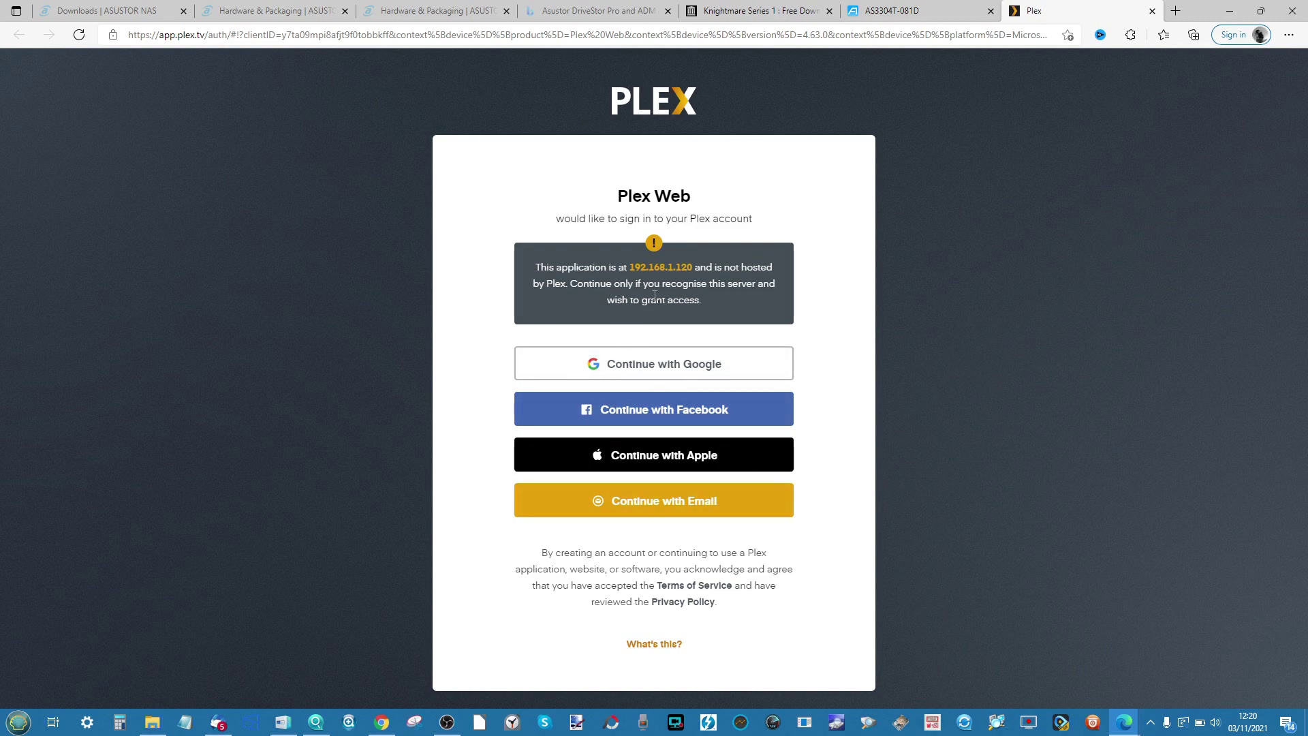
pyautogui.click(664, 357)
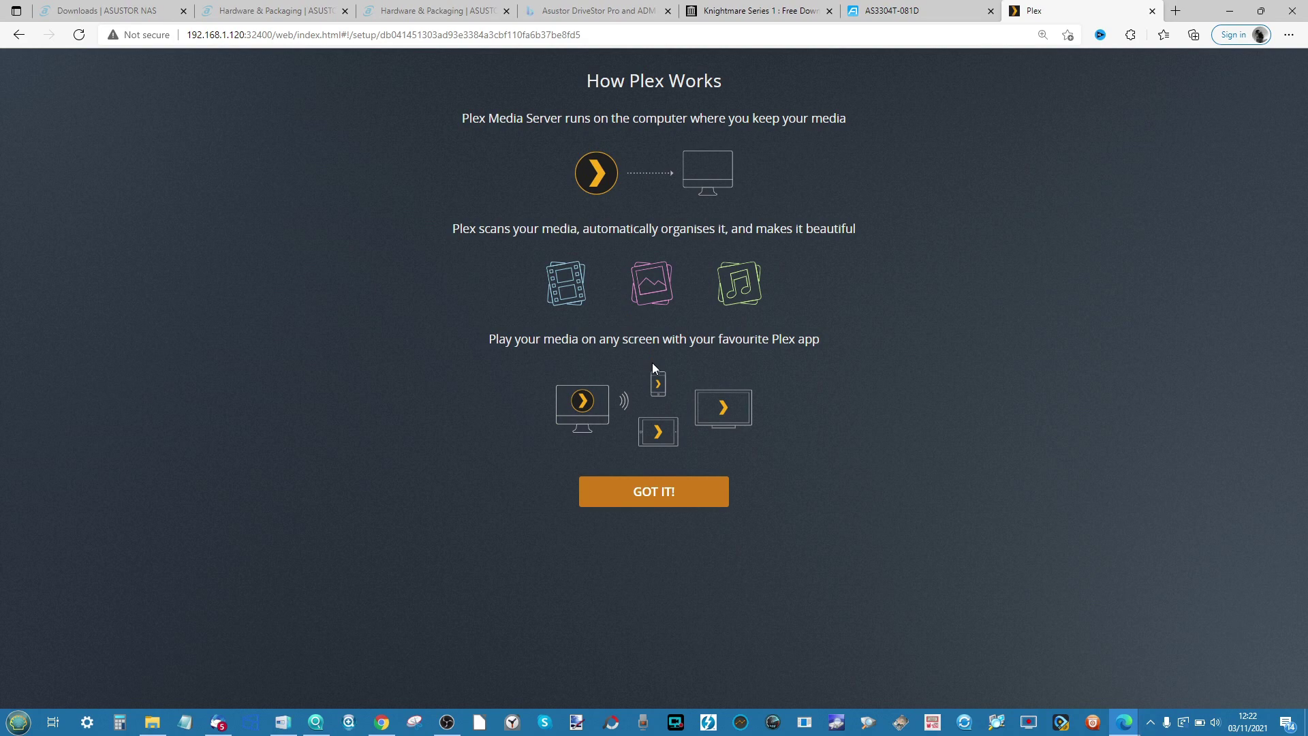
# Step: Dismiss the How Plex Works introduction after signing in with Google
pyautogui.click(620, 500)
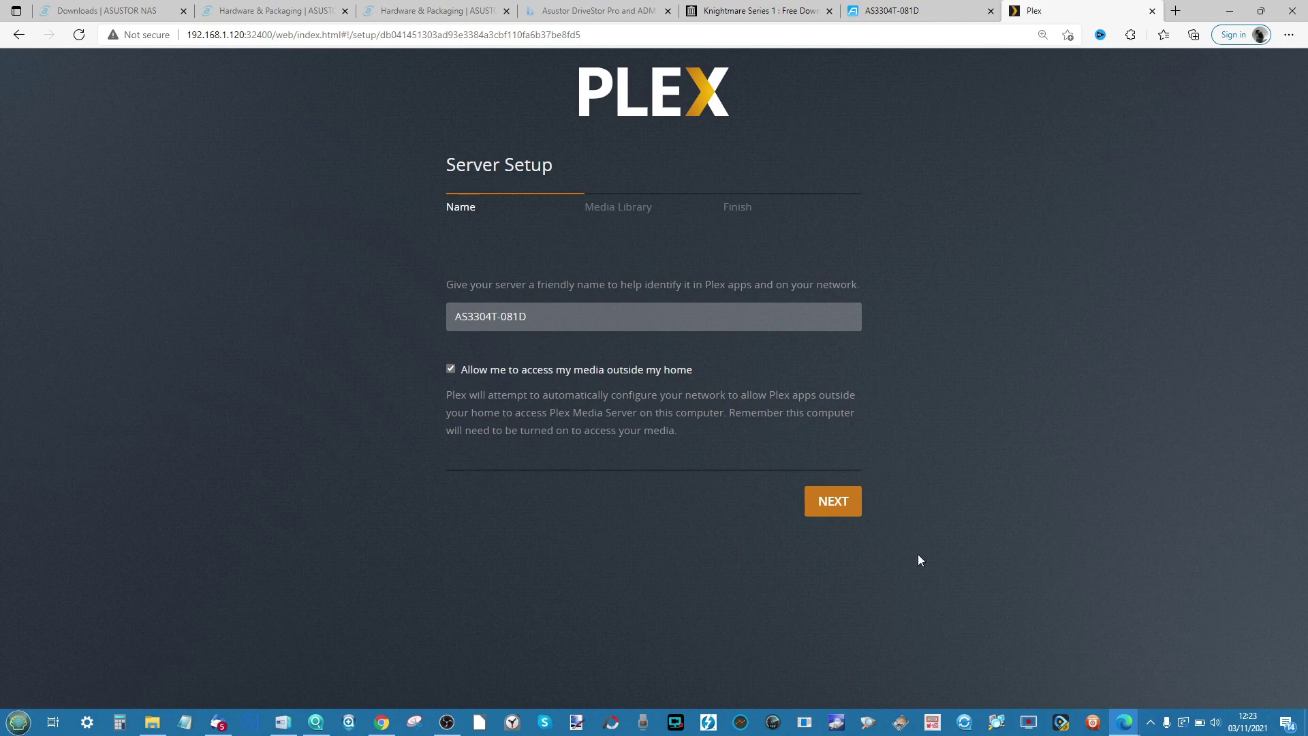
# Step: Keep server name AS3304T-081D with outside access, then start adding a library
pyautogui.click(830, 513)
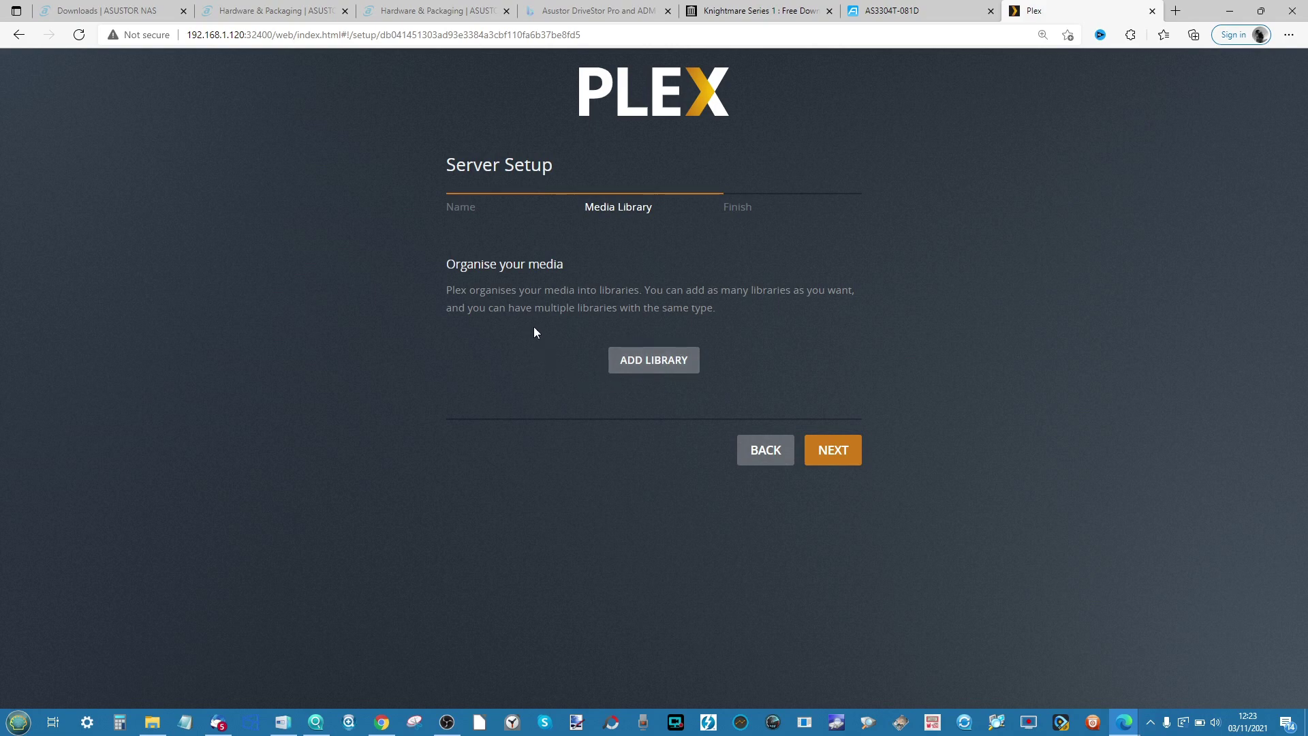
pyautogui.click(645, 359)
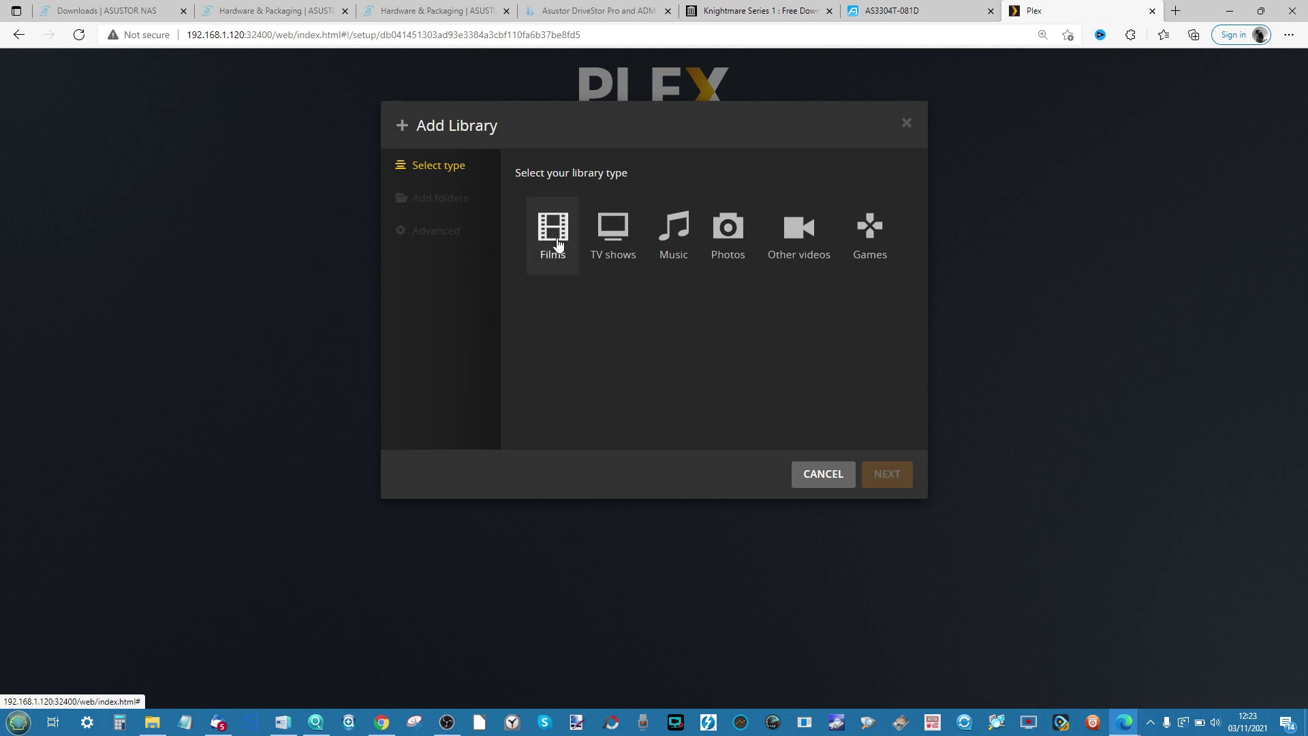
# Step: Choose the Films type, named Films in English, and reach the Add folders step
pyautogui.click(555, 240)
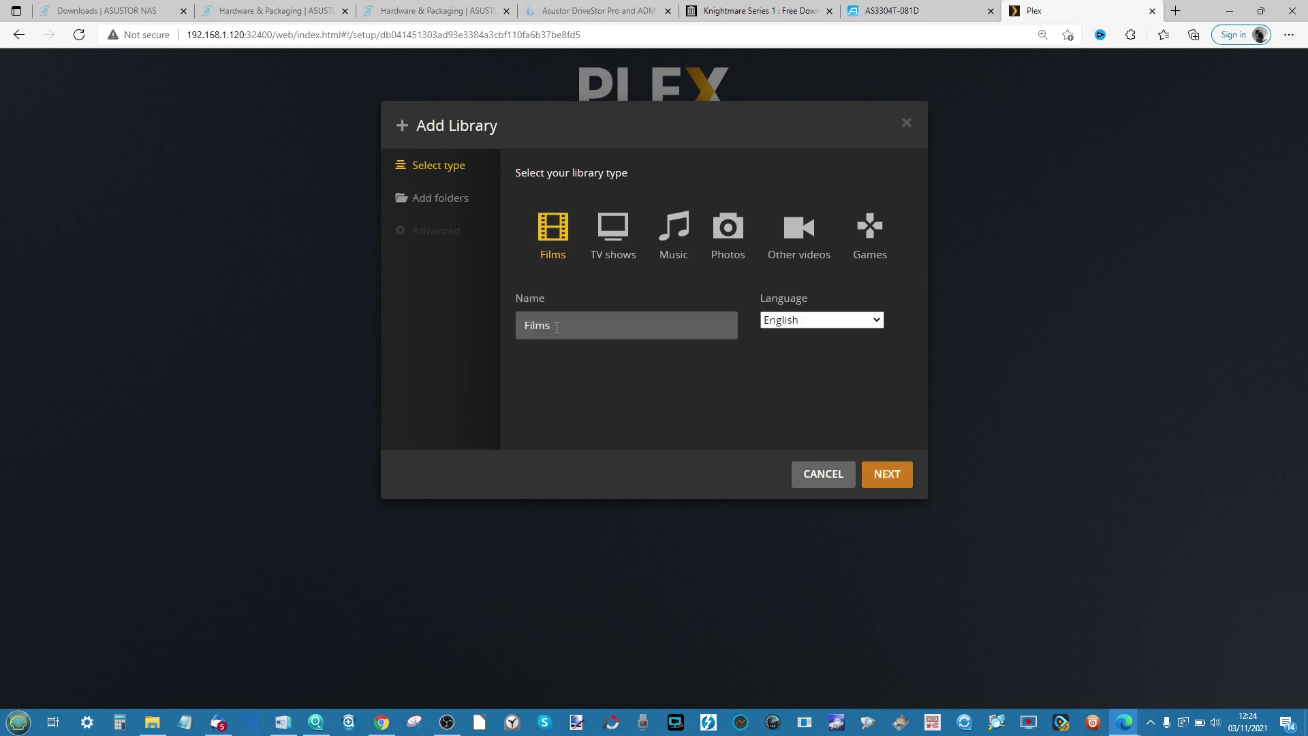
pyautogui.click(443, 203)
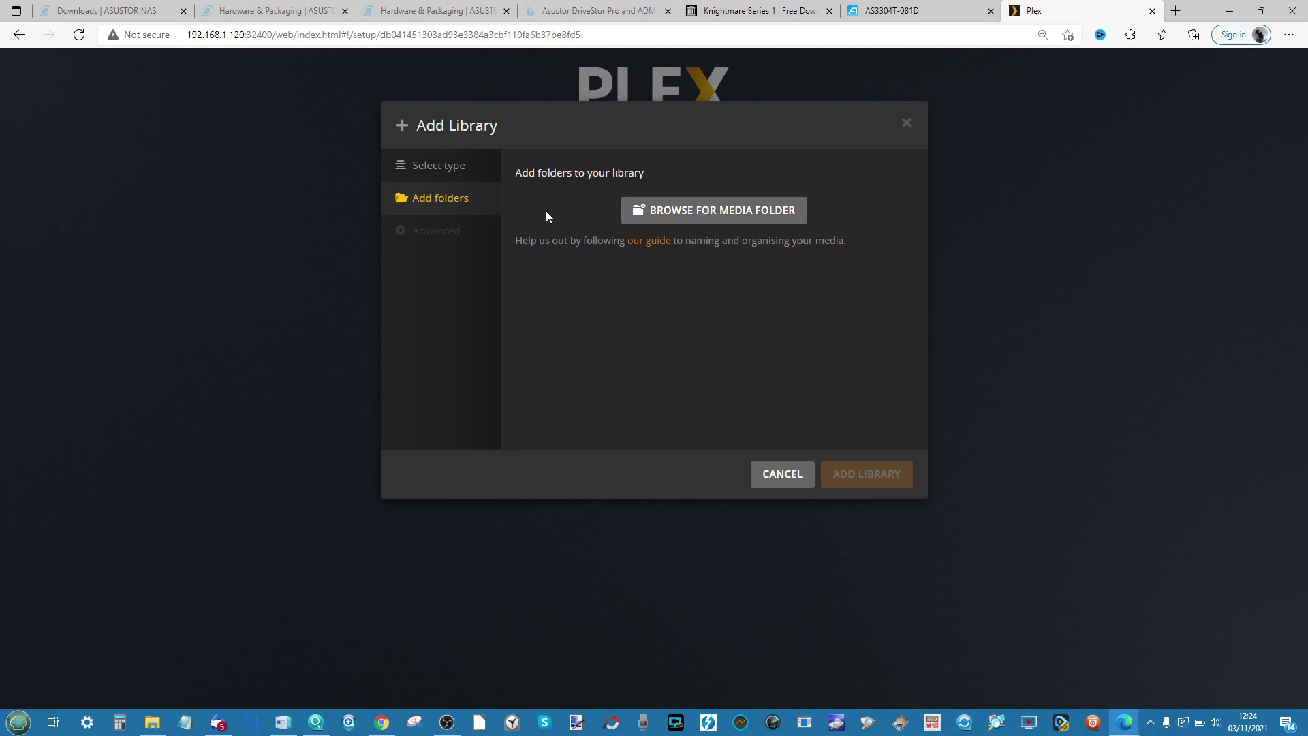
pyautogui.click(456, 171)
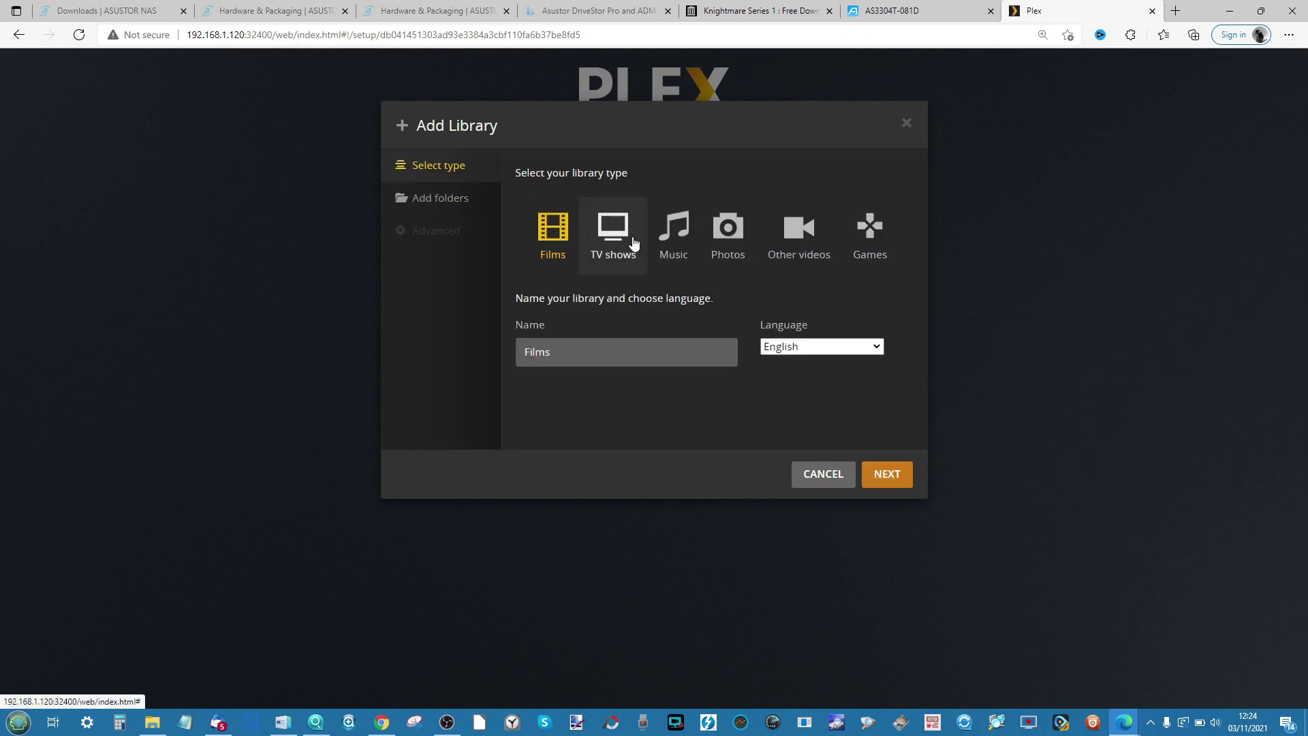
pyautogui.click(440, 208)
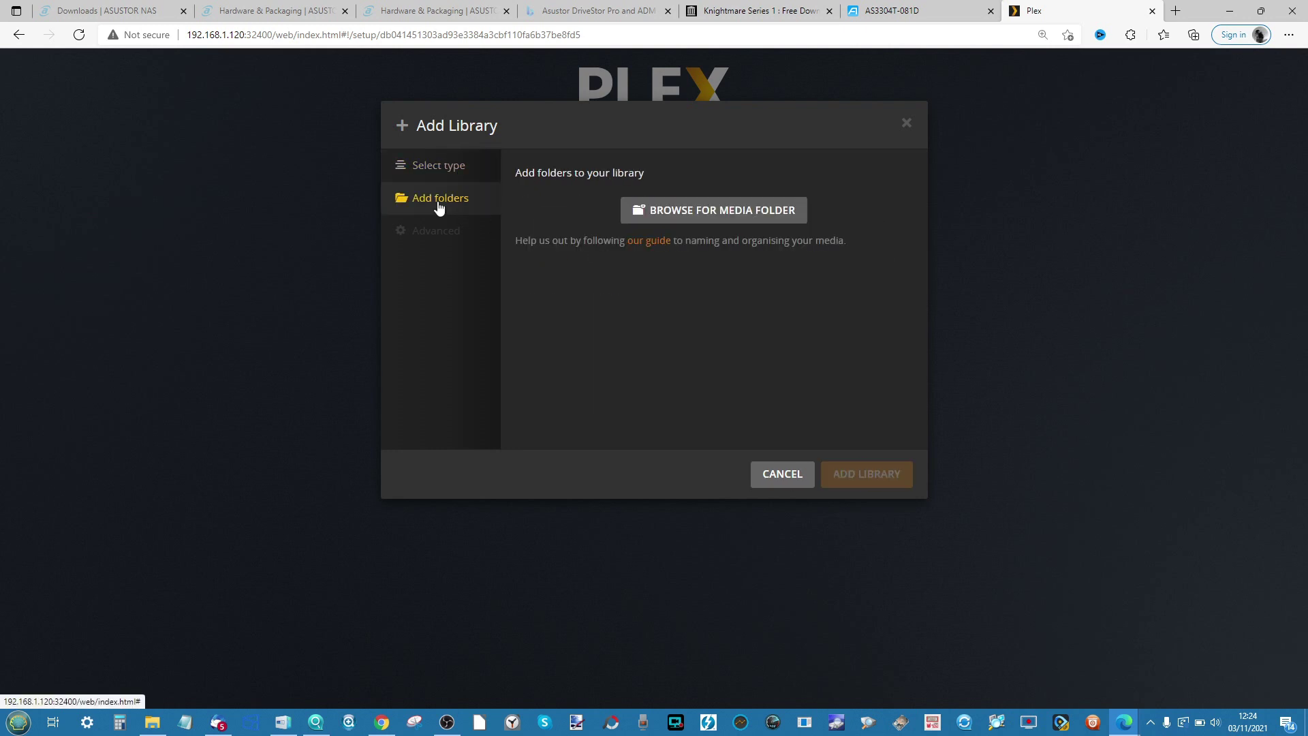
# Step: Add /share/ASUSTOR-SHARE/PLEX TEST MEDIA/Movies as the Films library's media folder
pyautogui.click(708, 214)
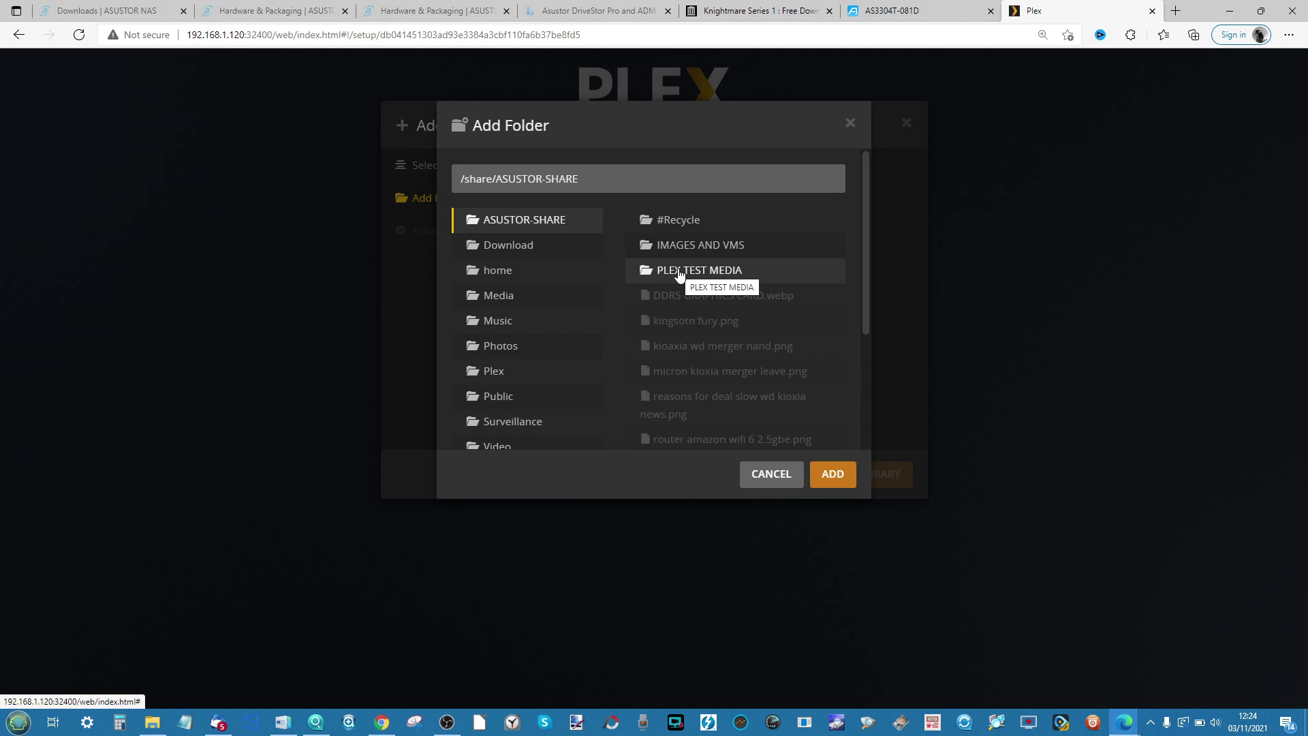
pyautogui.scroll(-2, 680, 273)
pyautogui.scroll(2, 679, 273)
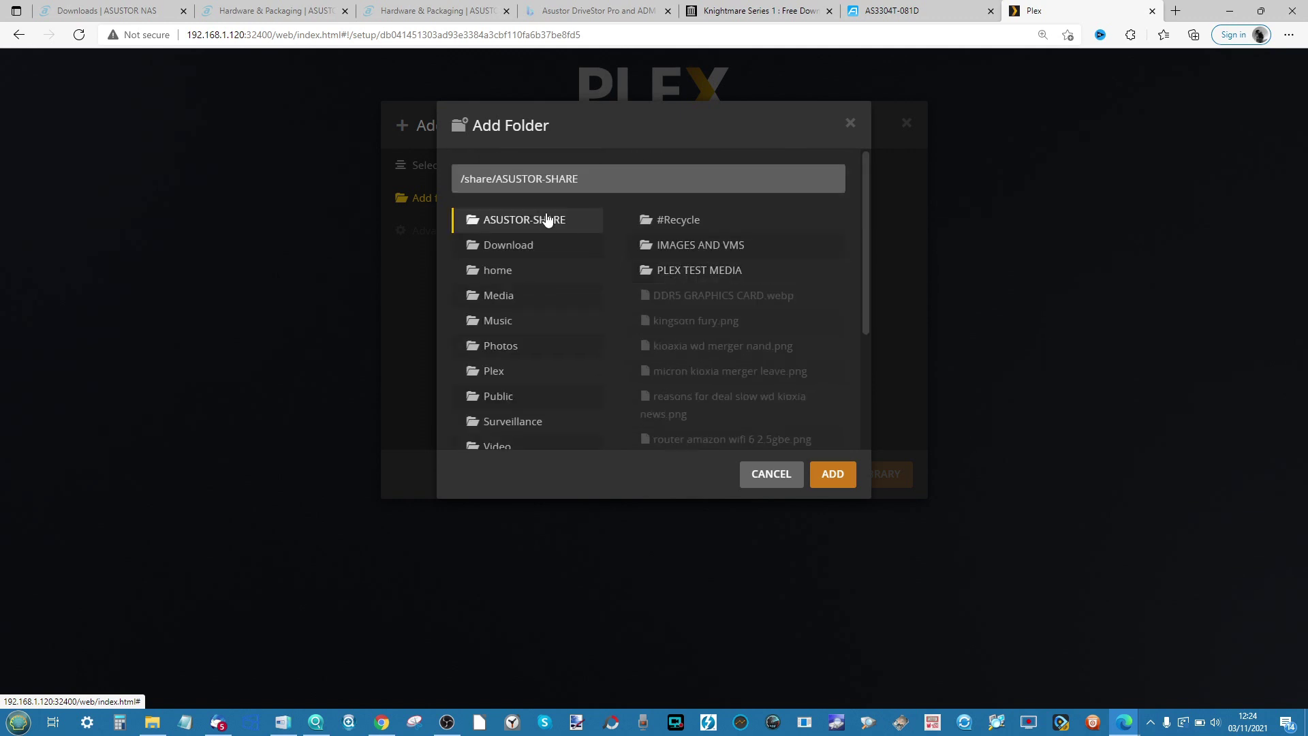
pyautogui.click(678, 271)
pyautogui.click(679, 273)
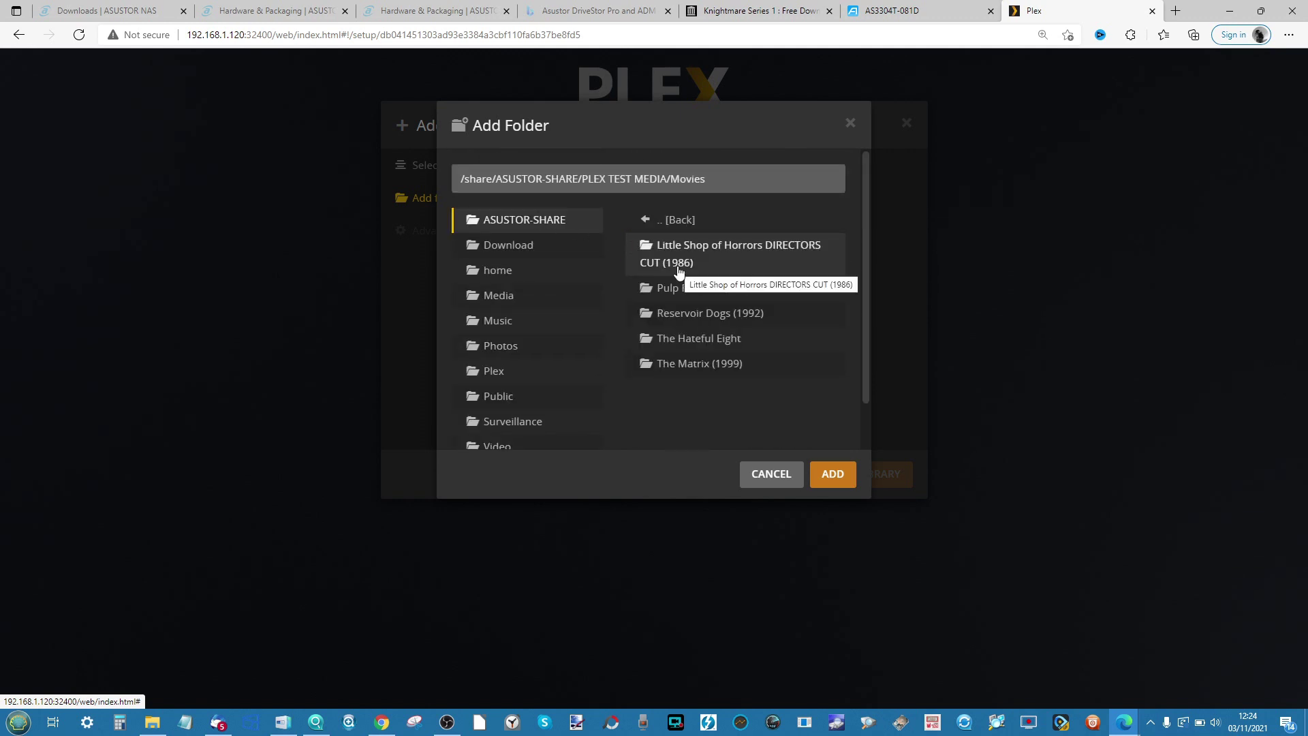
pyautogui.click(650, 219)
pyautogui.click(674, 271)
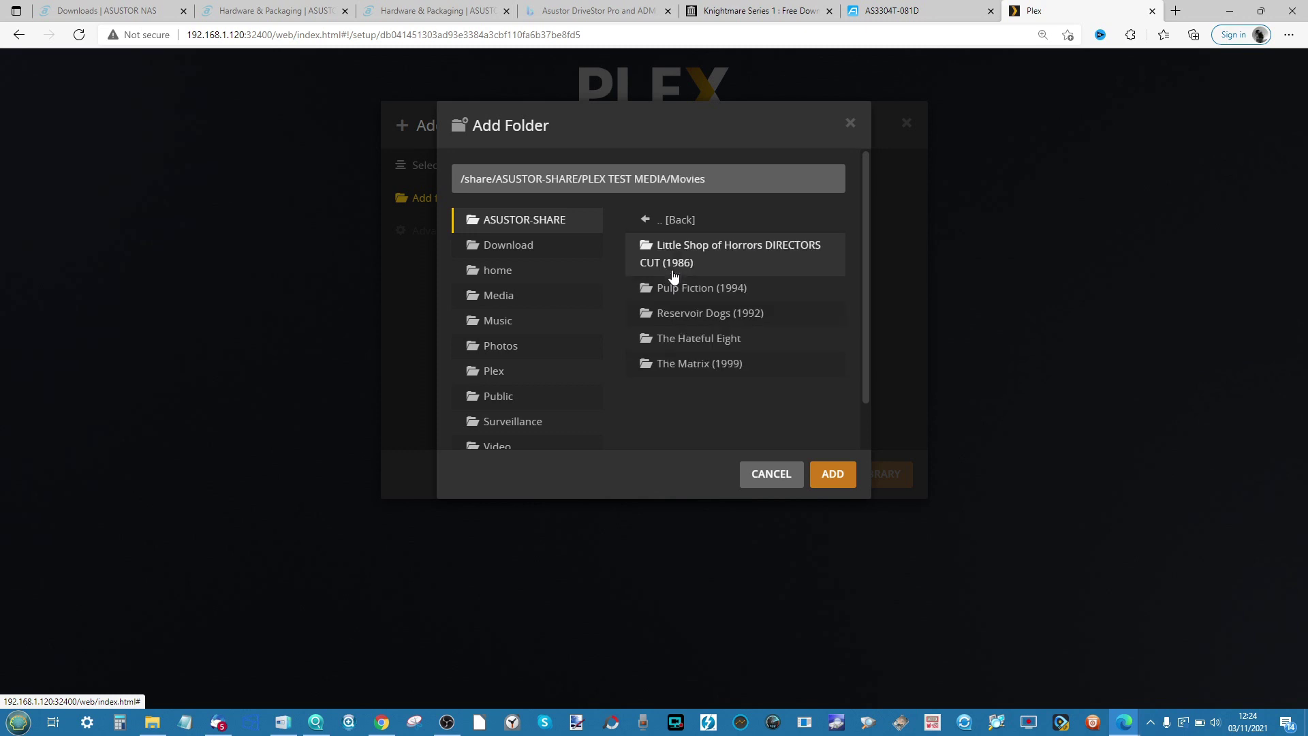
pyautogui.click(828, 475)
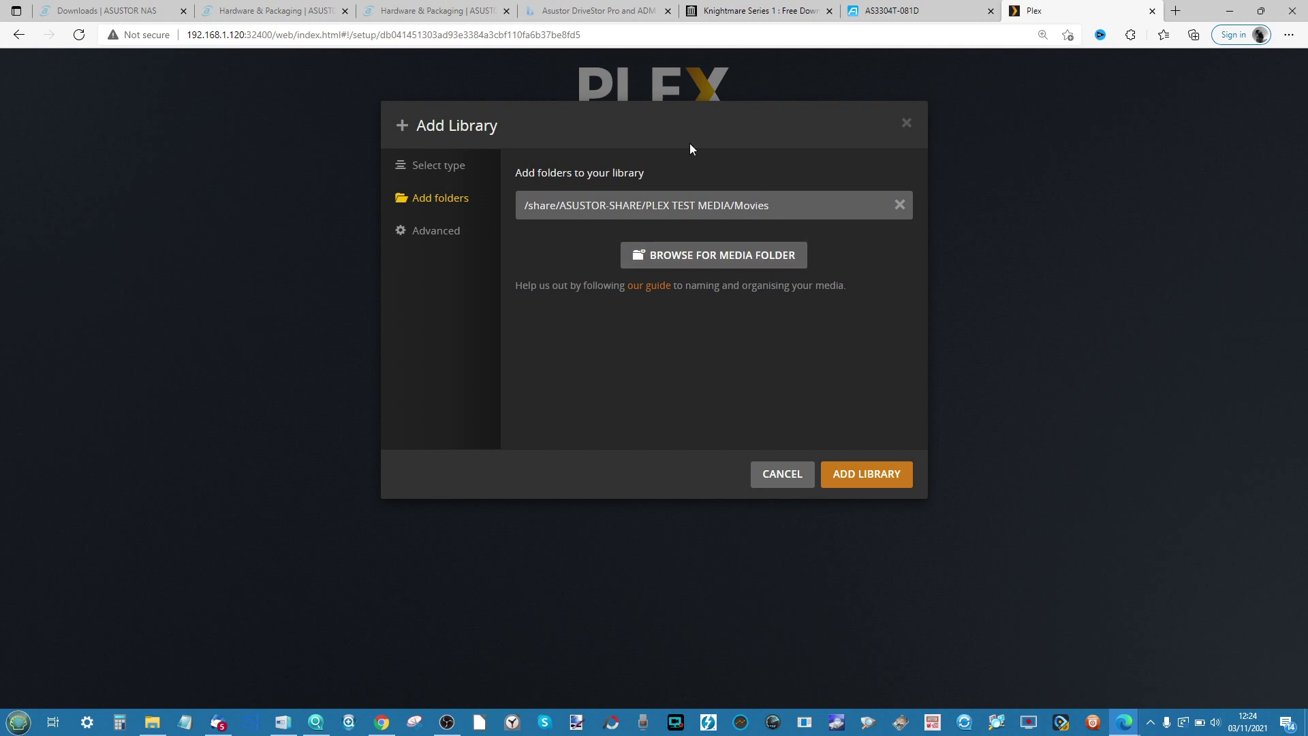
# Step: Open the Films library's Advanced options and check the Scanner choices
pyautogui.click(442, 232)
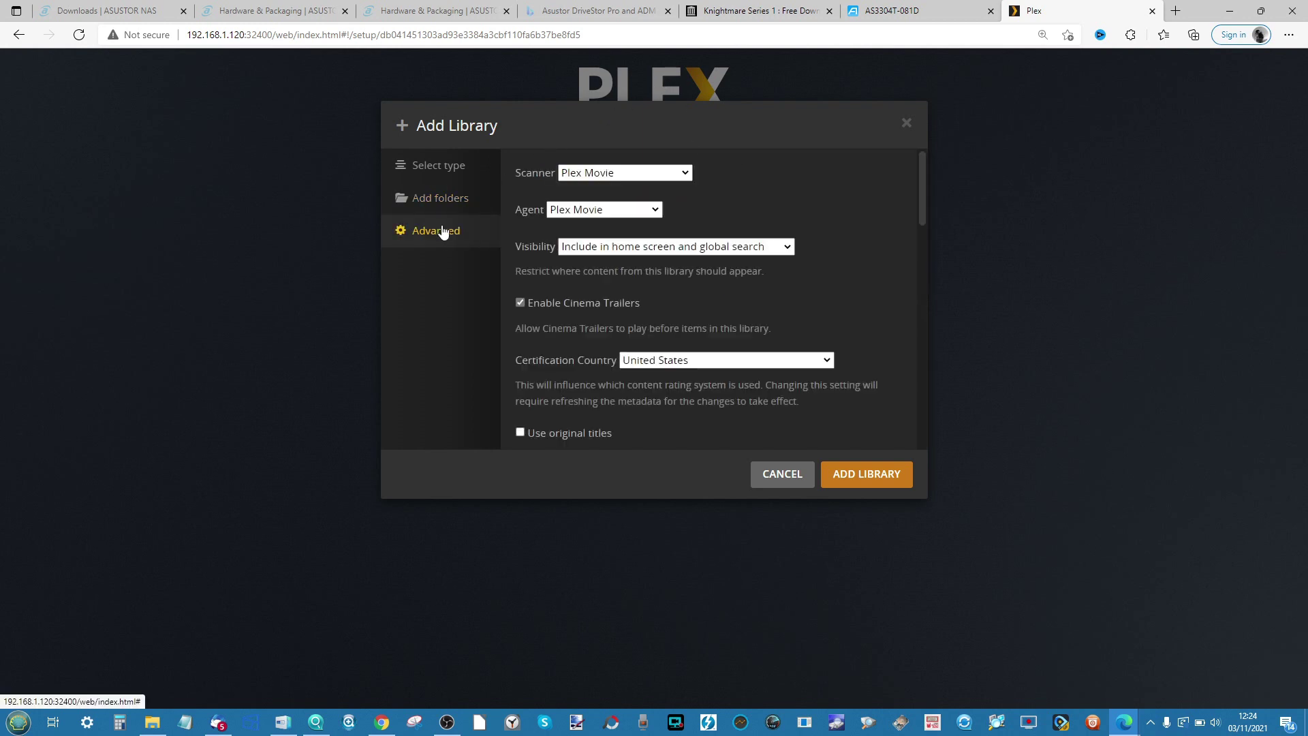
pyautogui.scroll(-2, 651, 272)
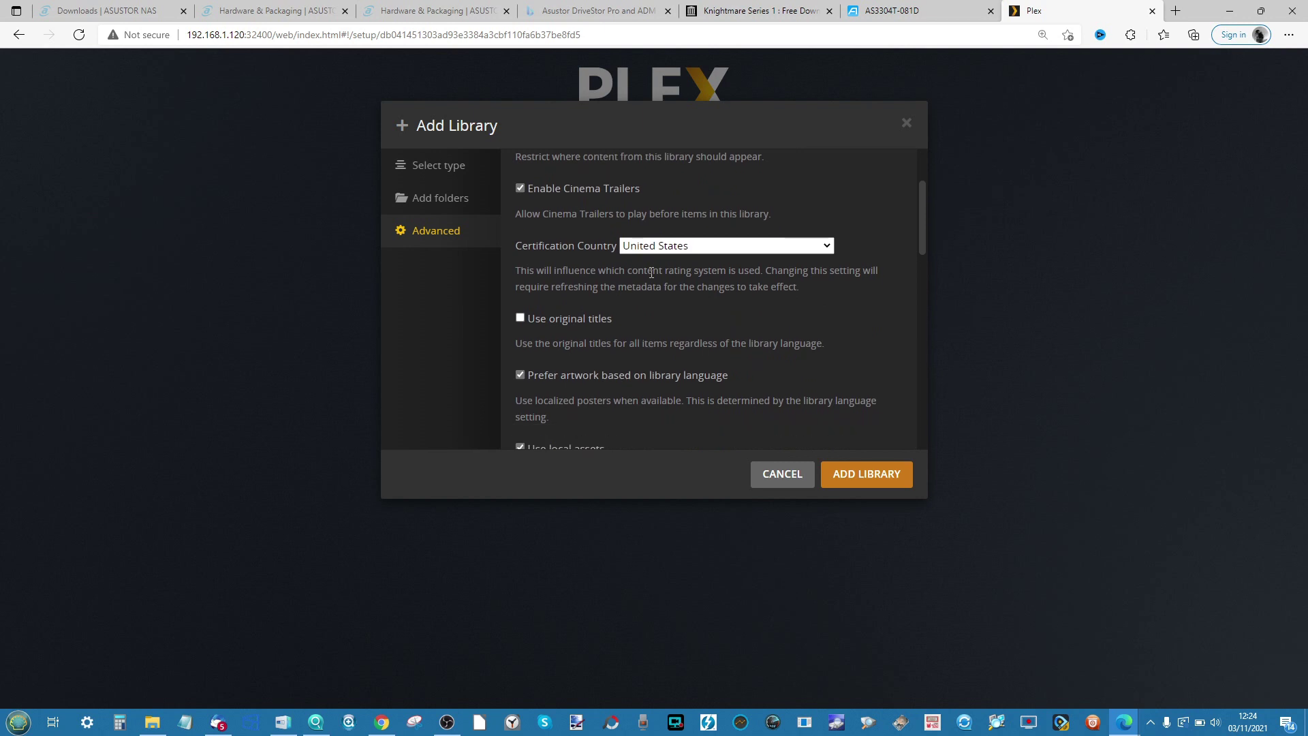
pyautogui.scroll(2, 651, 272)
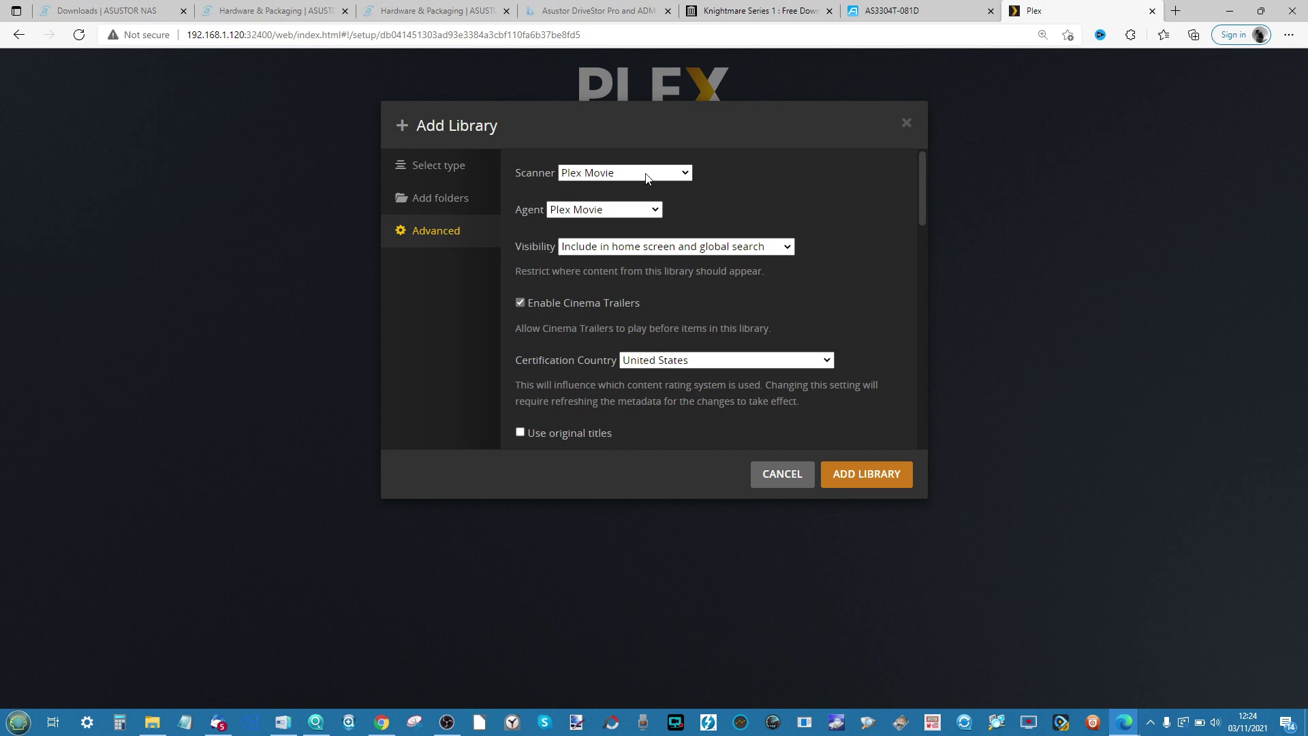
pyautogui.click(682, 178)
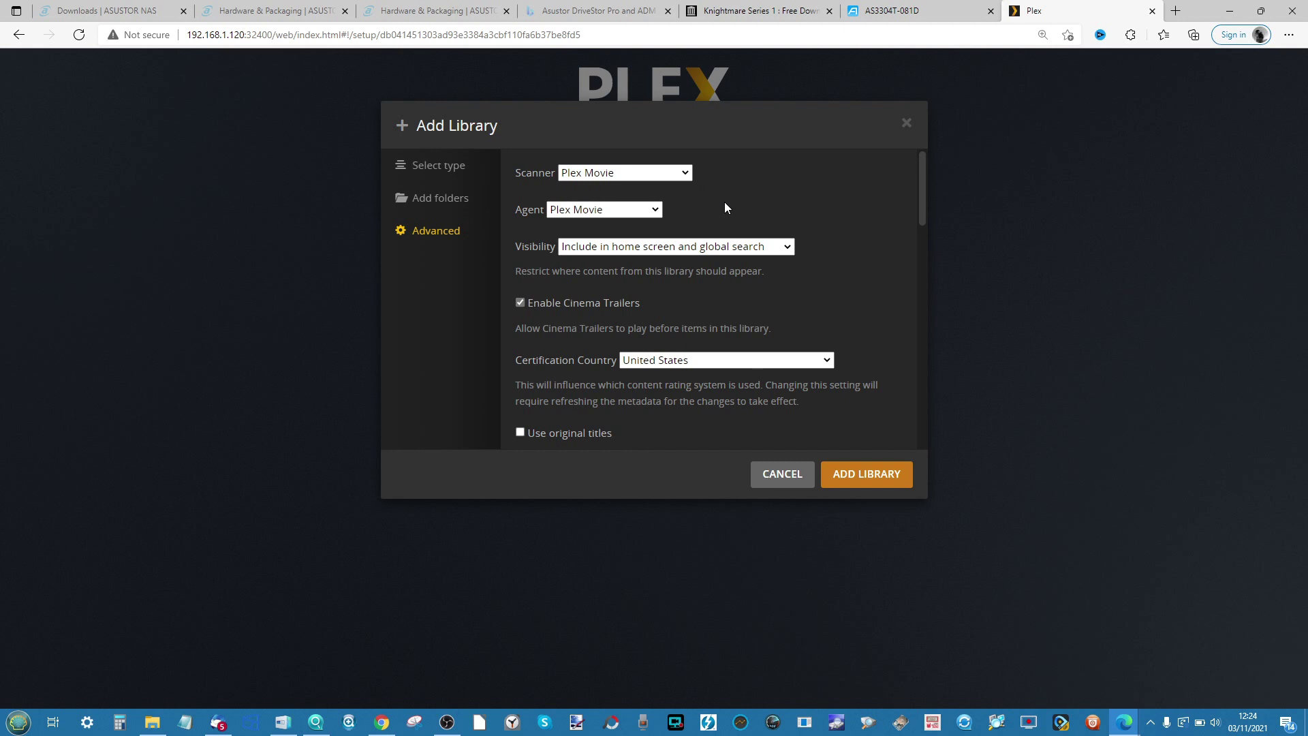
# Step: Review the remaining advanced options, keep defaults, and create the Films library
pyautogui.scroll(-4, 725, 201)
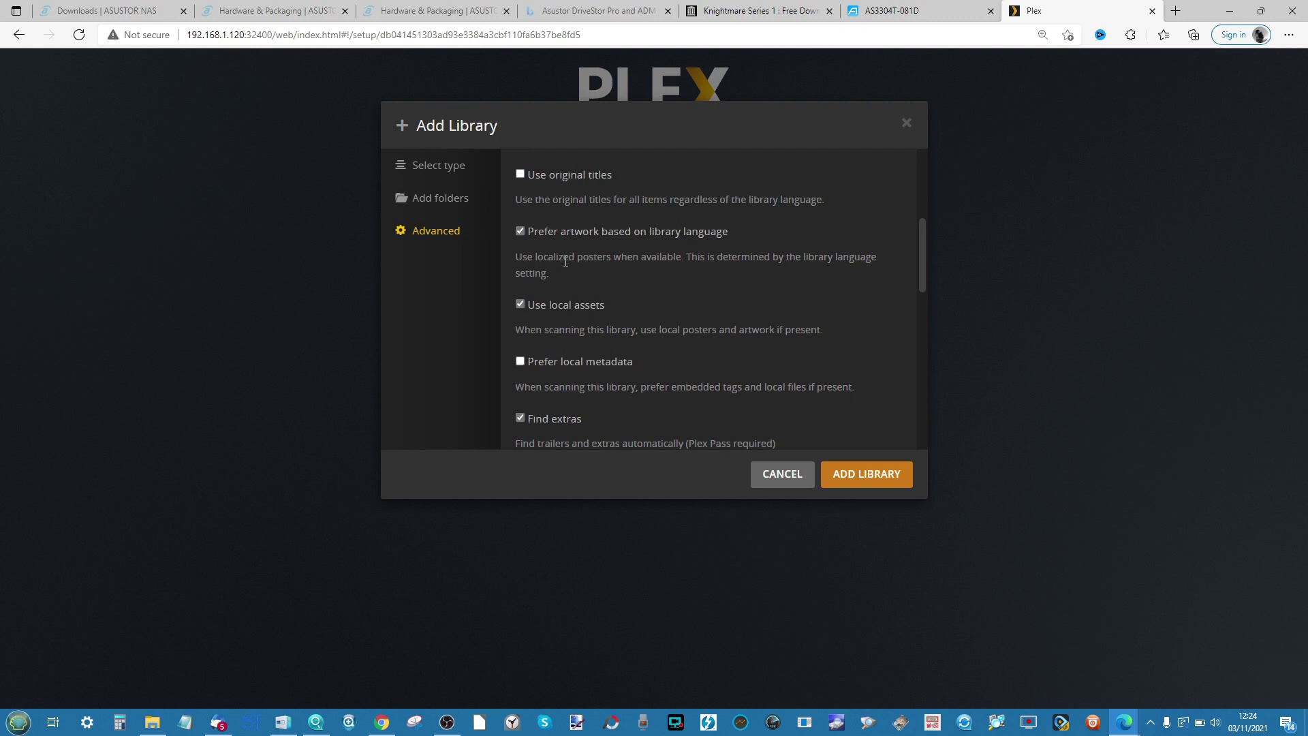
pyautogui.scroll(-2, 596, 269)
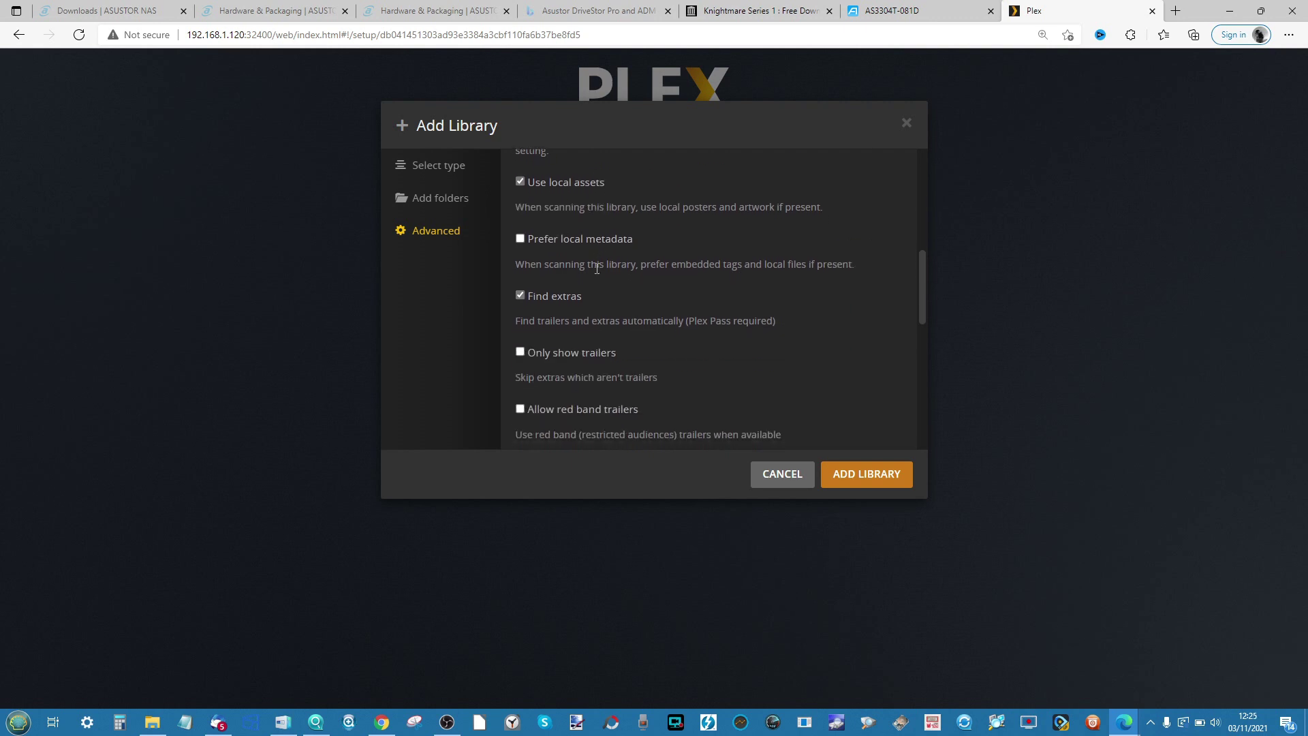
pyautogui.scroll(-6, 585, 318)
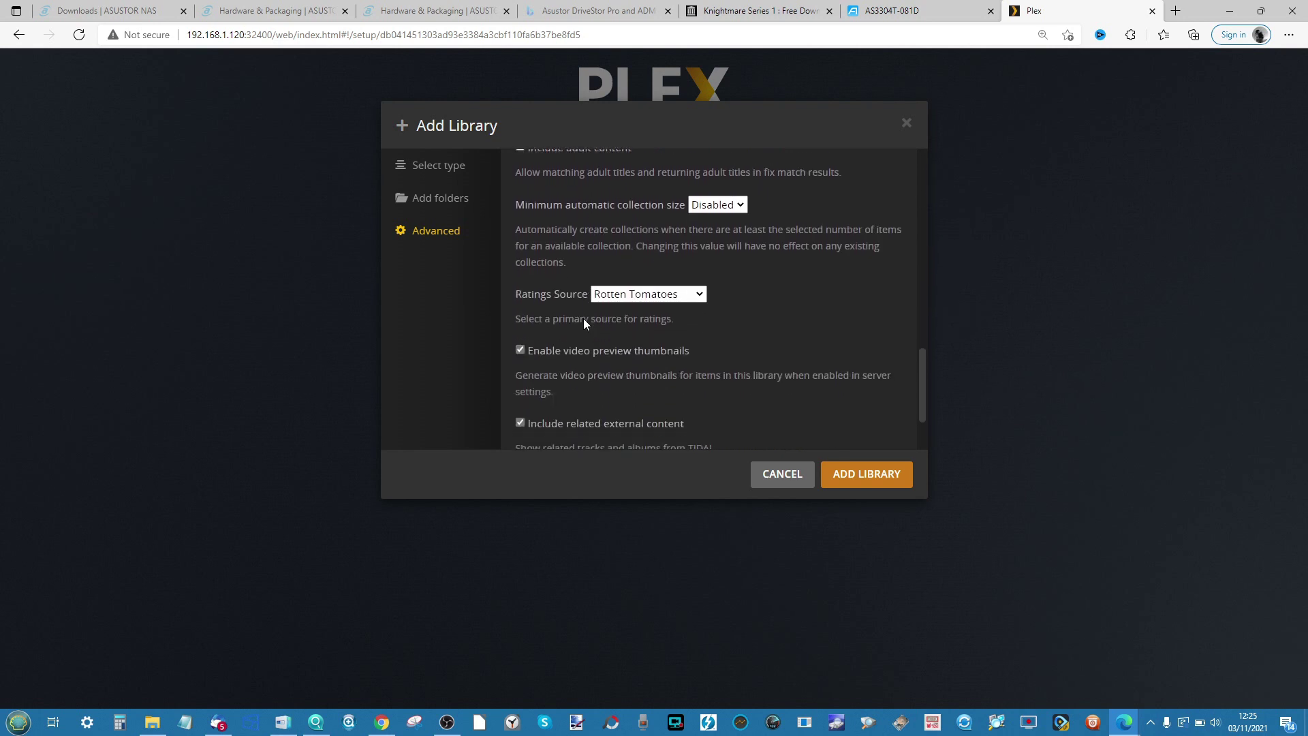
pyautogui.scroll(-2, 584, 320)
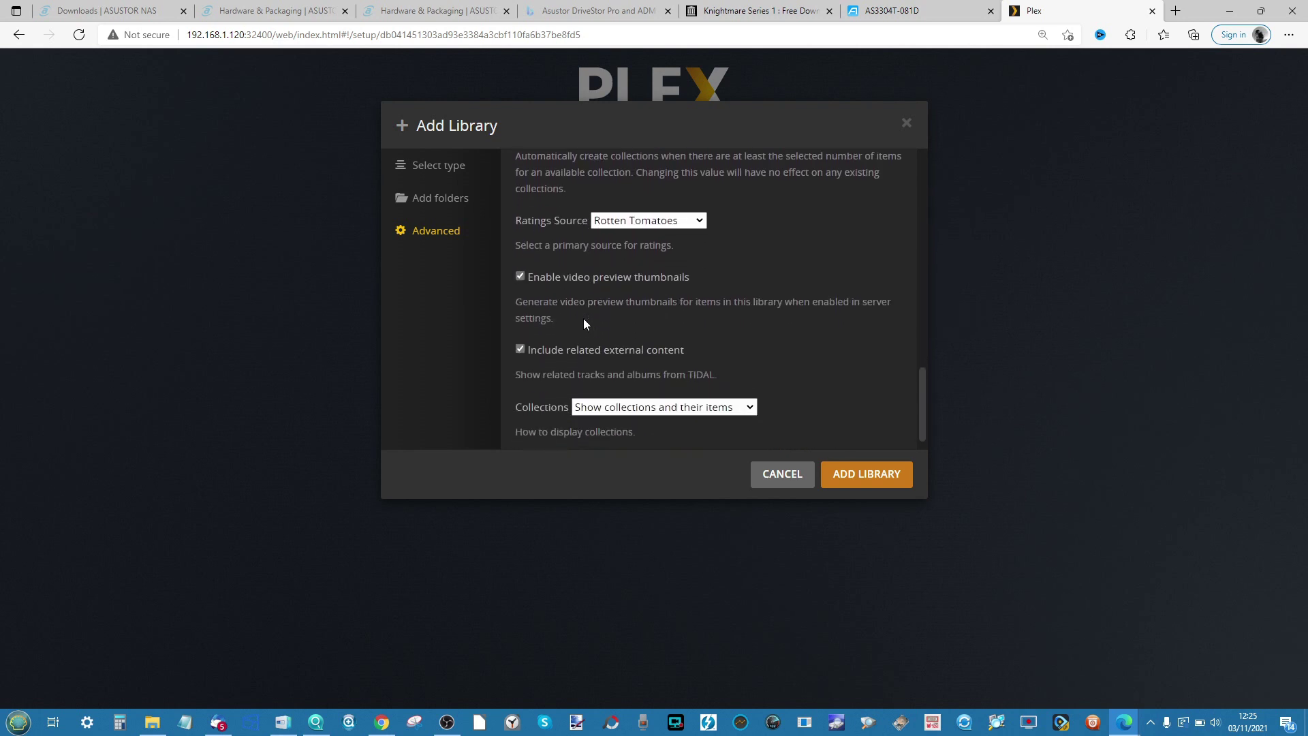
pyautogui.scroll(-1, 583, 318)
pyautogui.scroll(3, 584, 318)
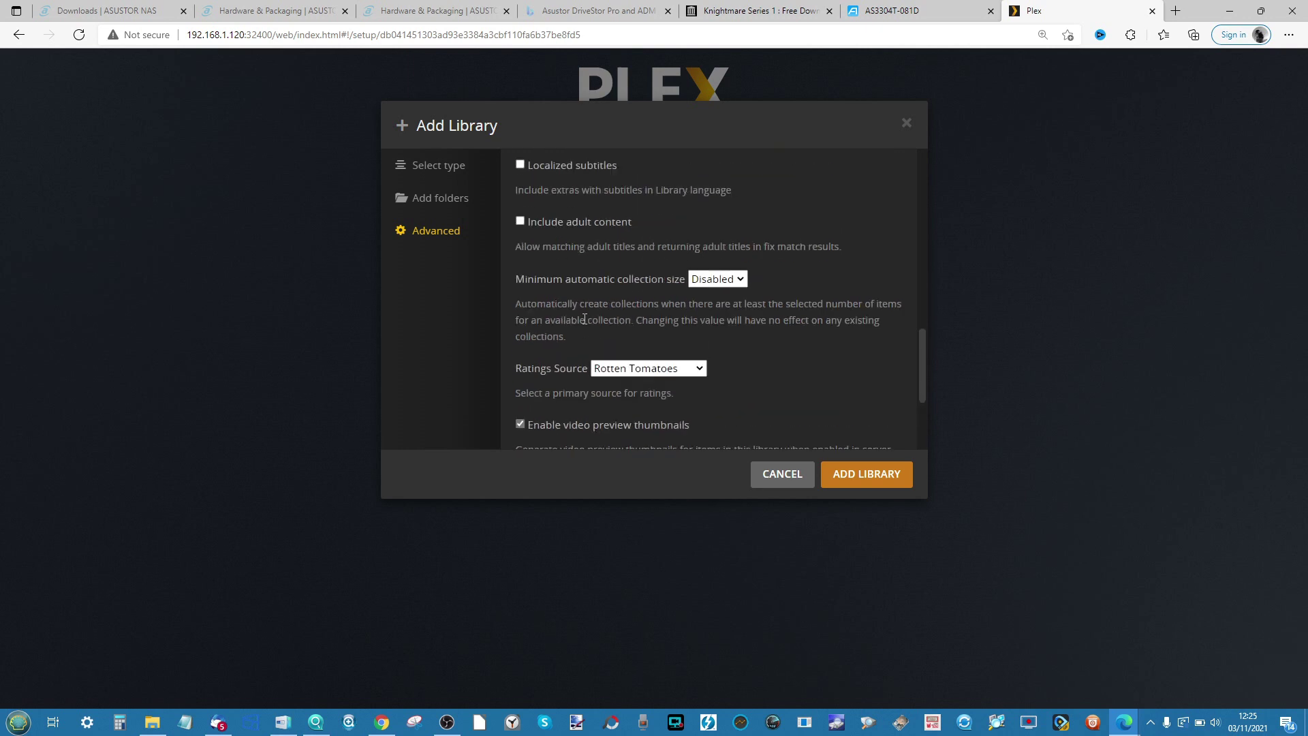
pyautogui.scroll(2, 583, 318)
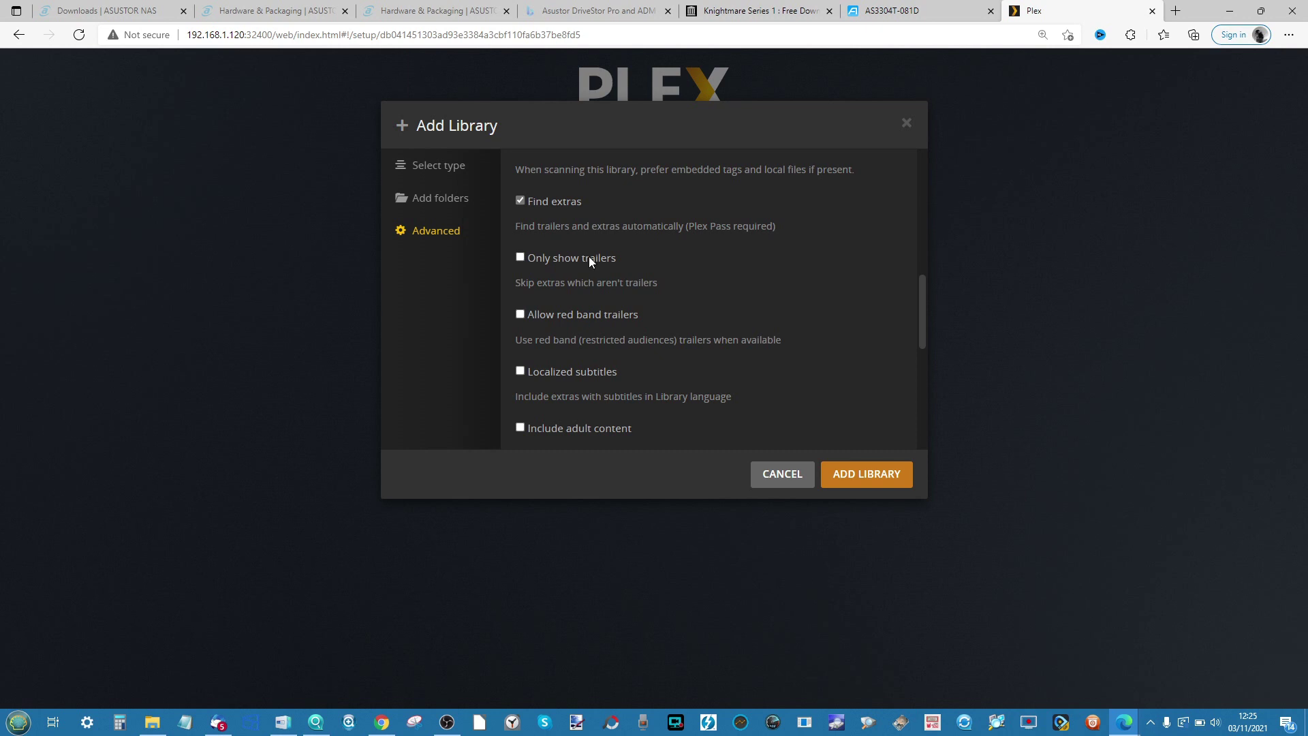
pyautogui.scroll(-4, 590, 256)
pyautogui.scroll(-1, 590, 257)
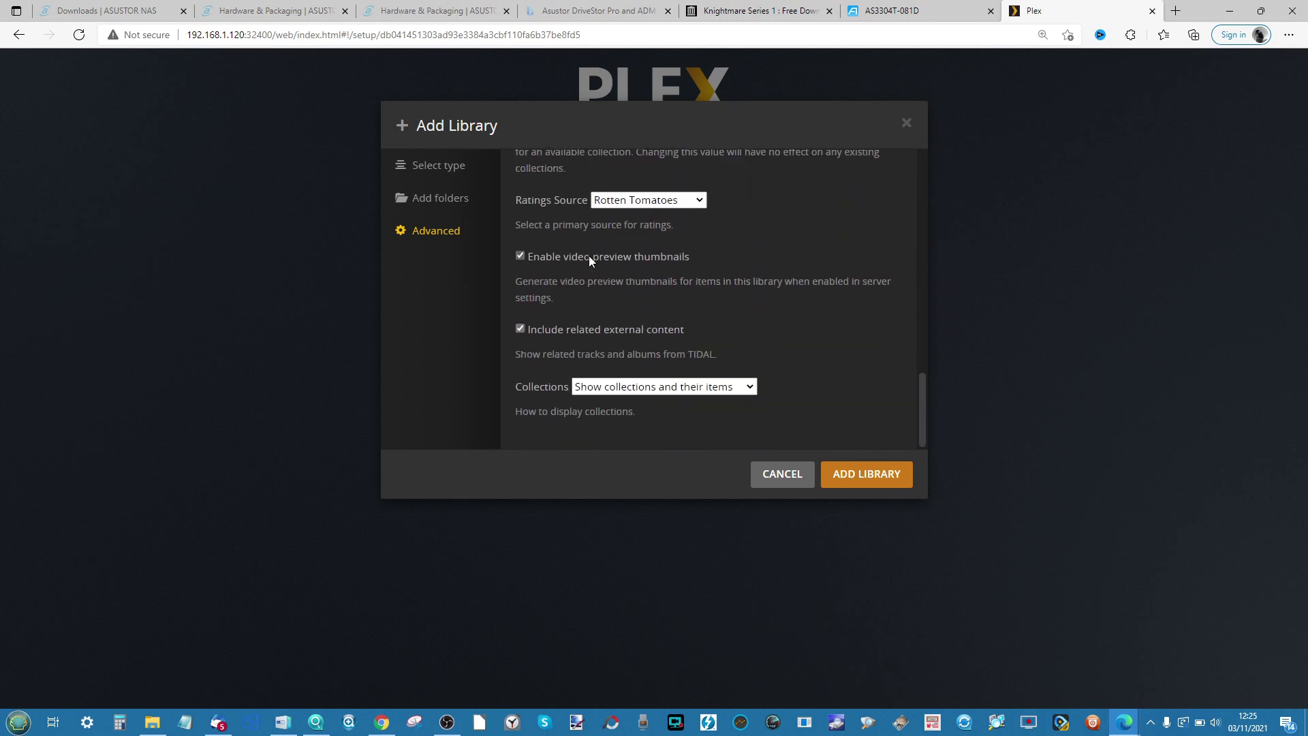
pyautogui.scroll(7, 588, 256)
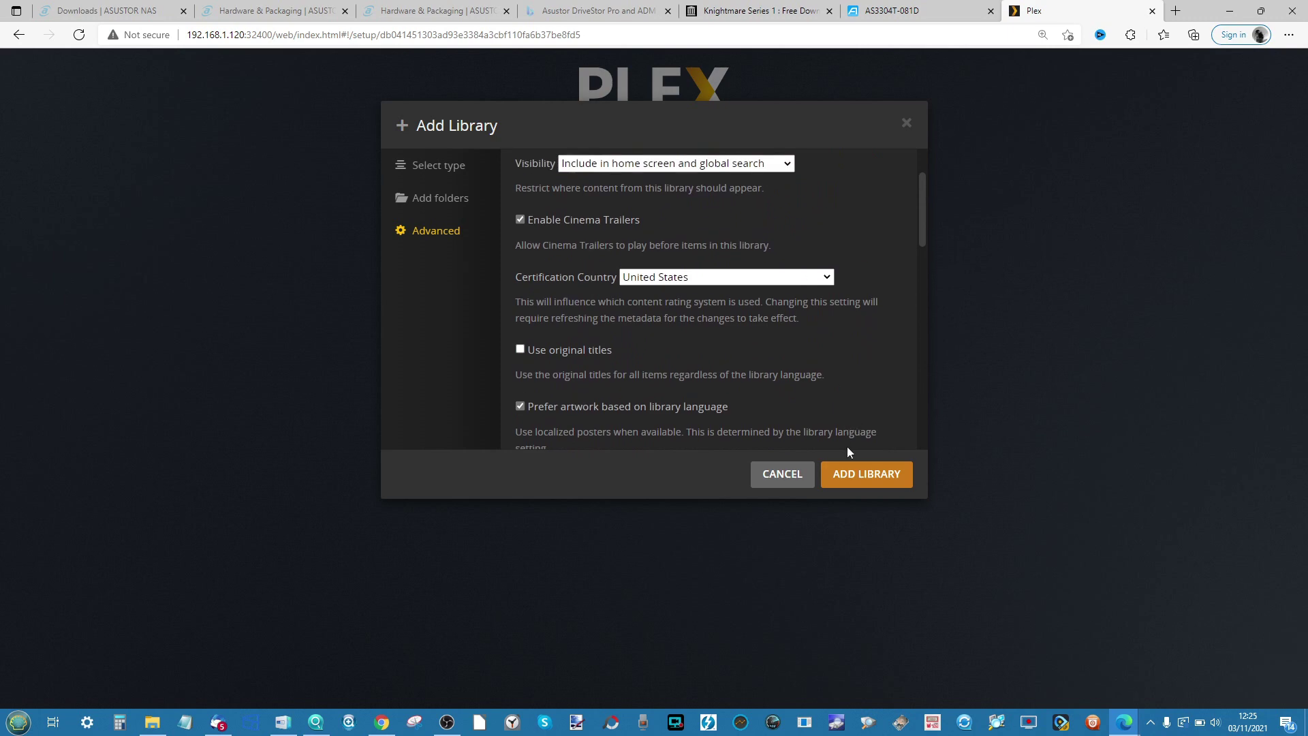
pyautogui.click(848, 475)
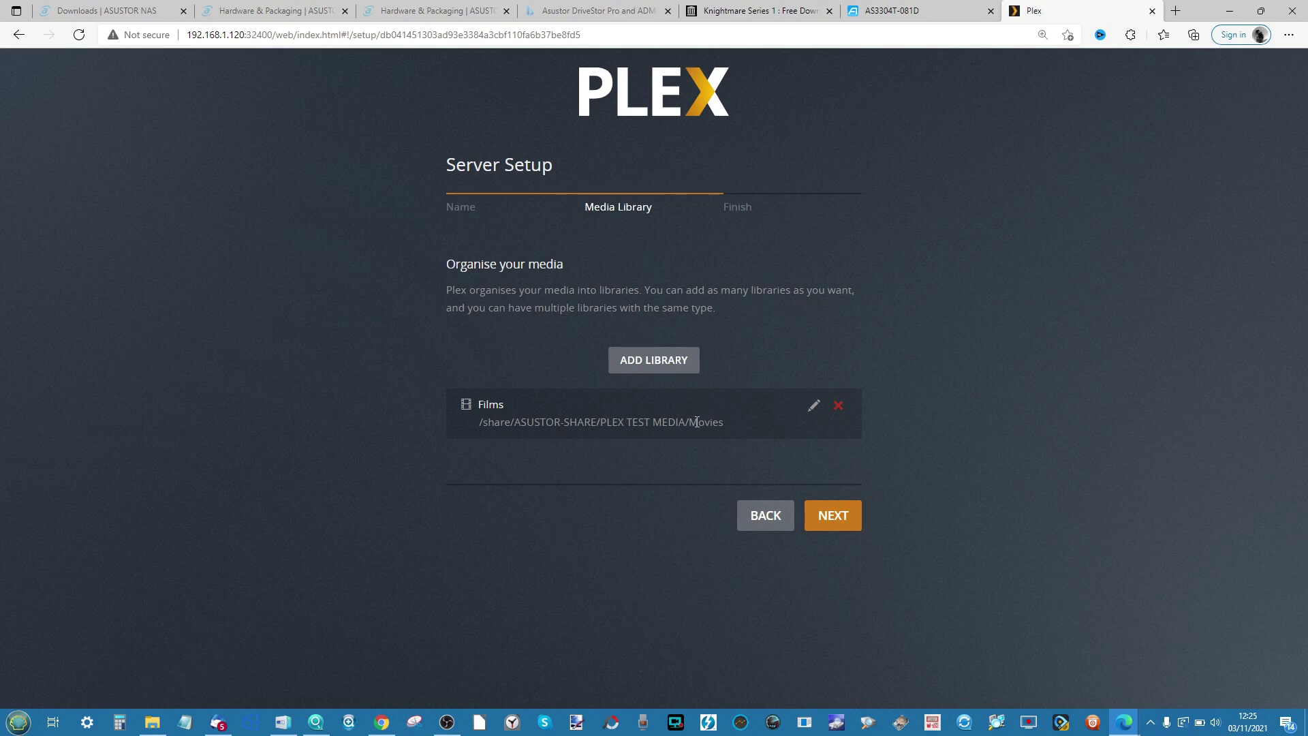
# Step: Start a TV shows library using the PLEX TEST MEDIA/TV Shows folder
pyautogui.click(664, 359)
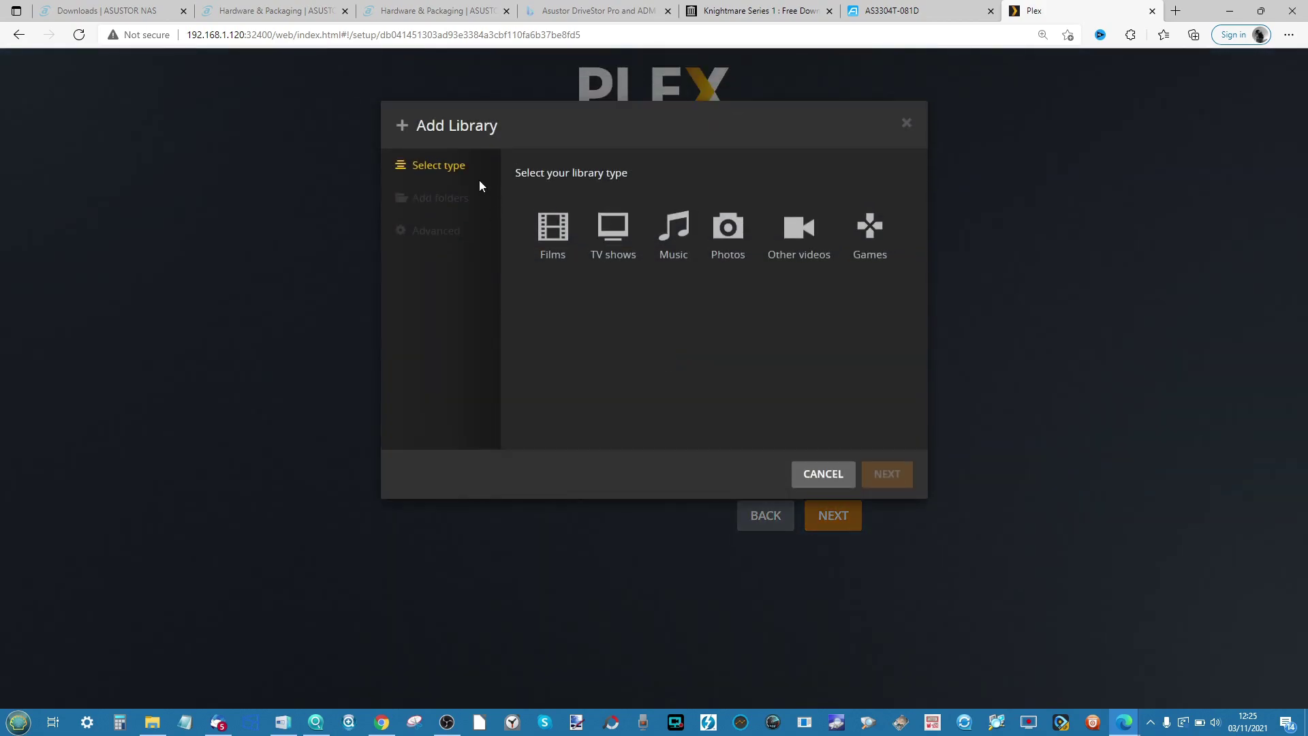
pyautogui.click(628, 233)
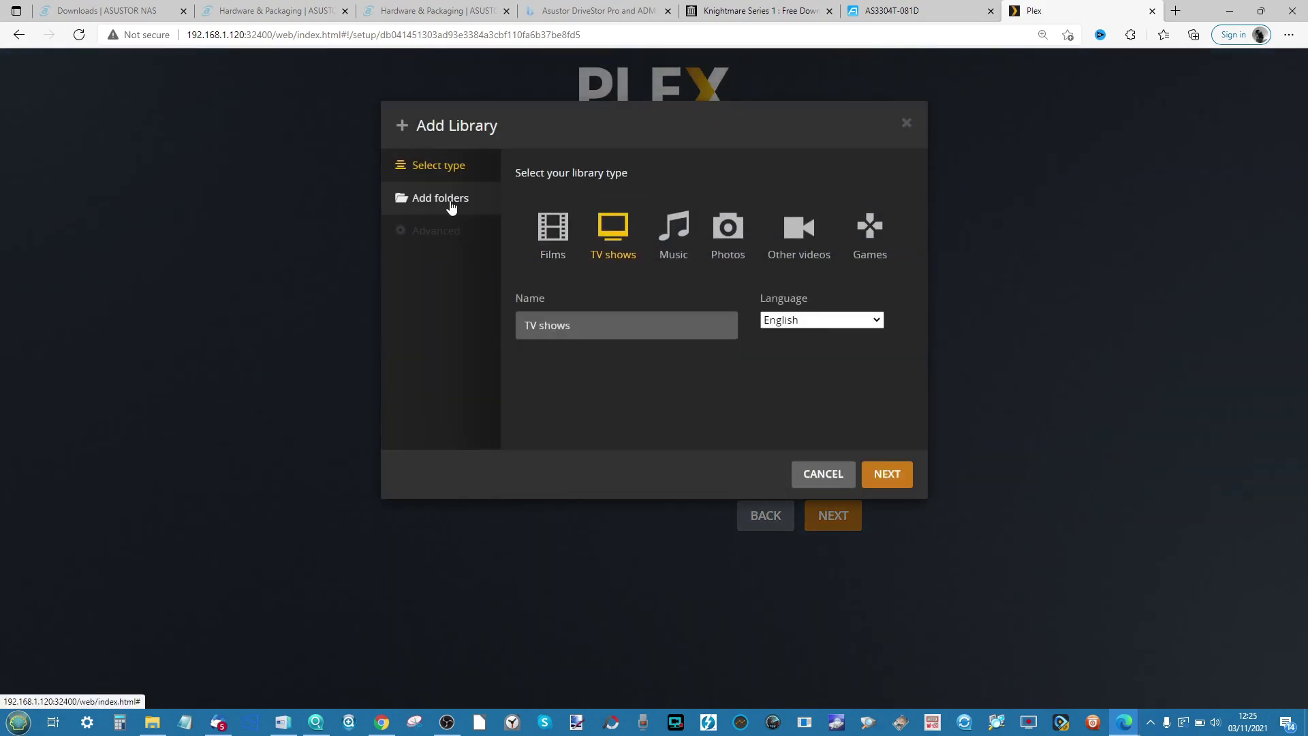
pyautogui.click(440, 201)
pyautogui.click(677, 208)
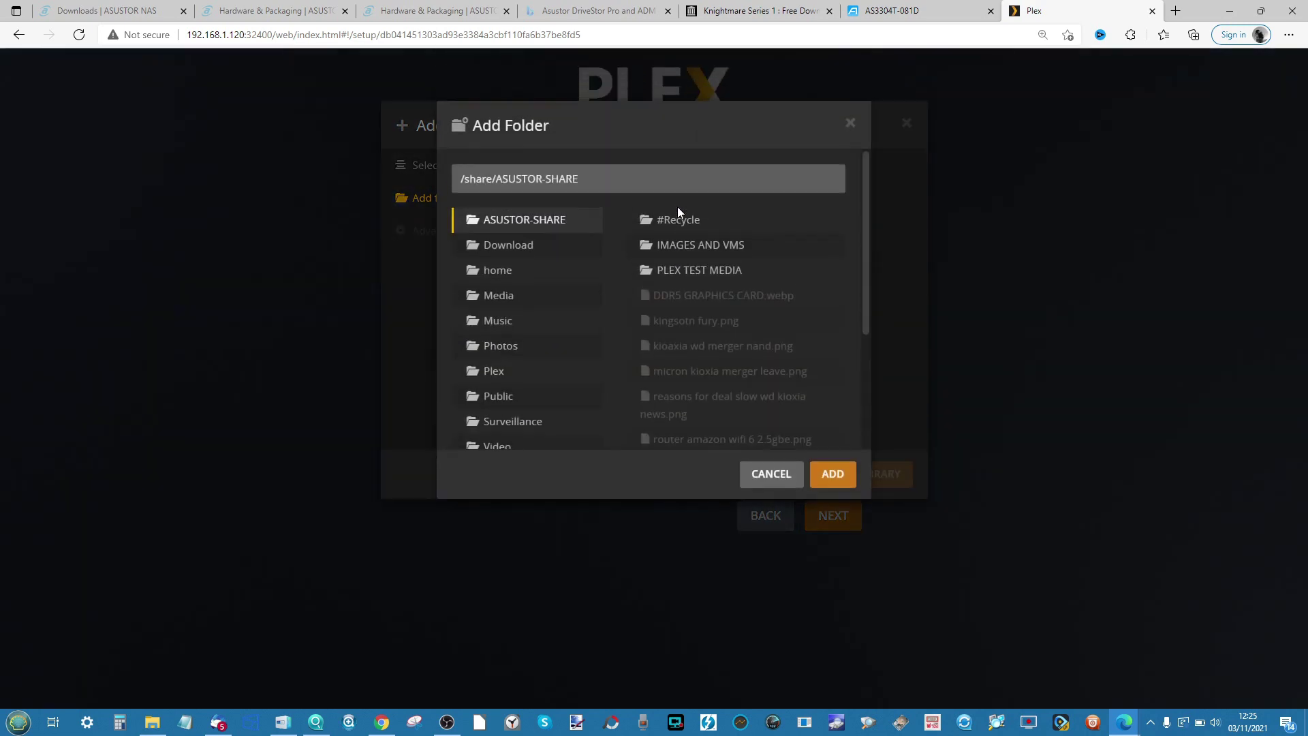
pyautogui.click(677, 270)
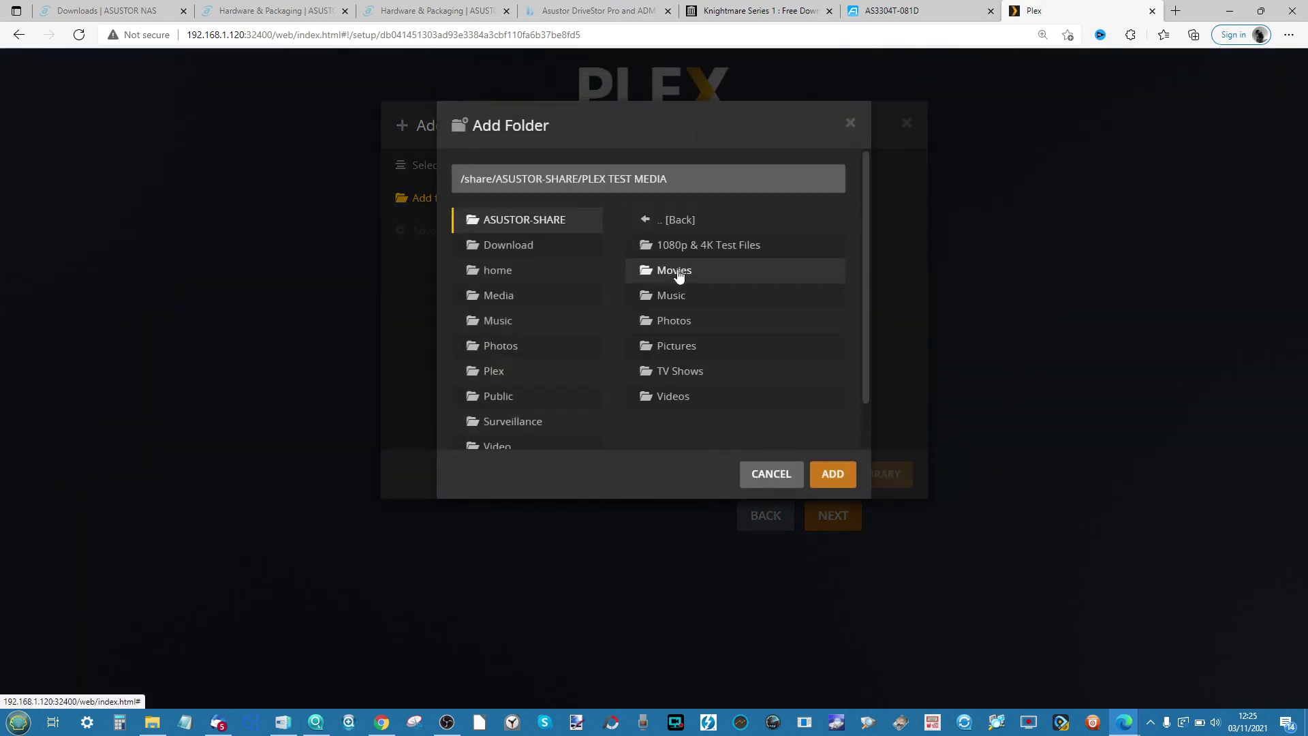
pyautogui.click(668, 371)
pyautogui.click(819, 468)
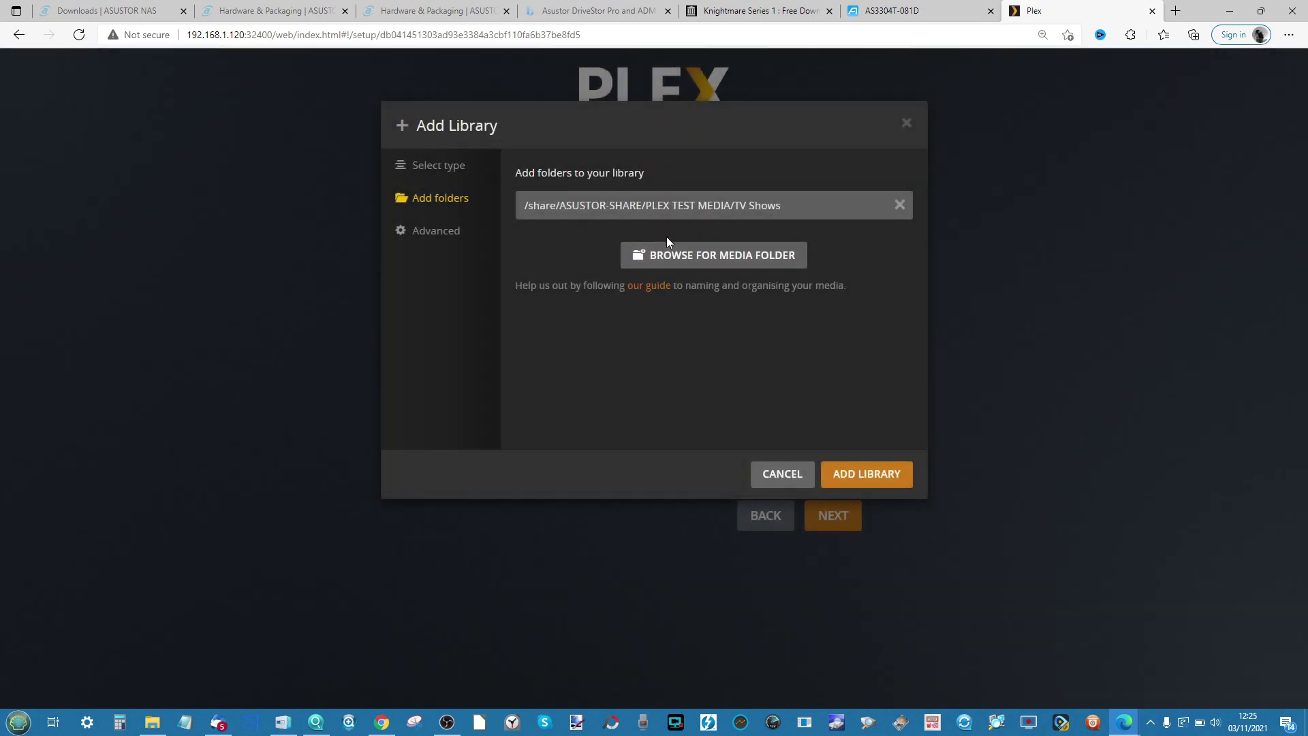
# Step: Review the TV library's advanced settings, keep defaults, and create it
pyautogui.click(462, 235)
pyautogui.scroll(-3, 665, 238)
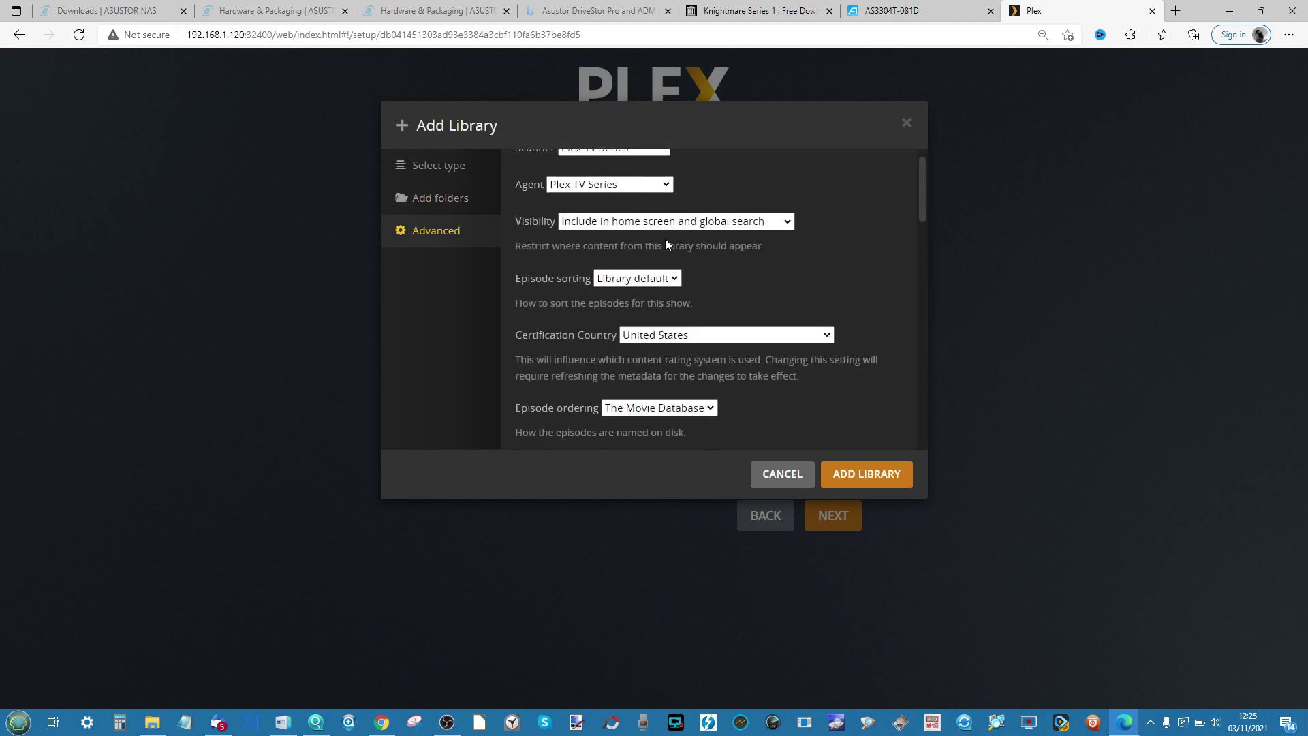
pyautogui.scroll(-5, 665, 240)
pyautogui.scroll(10, 665, 239)
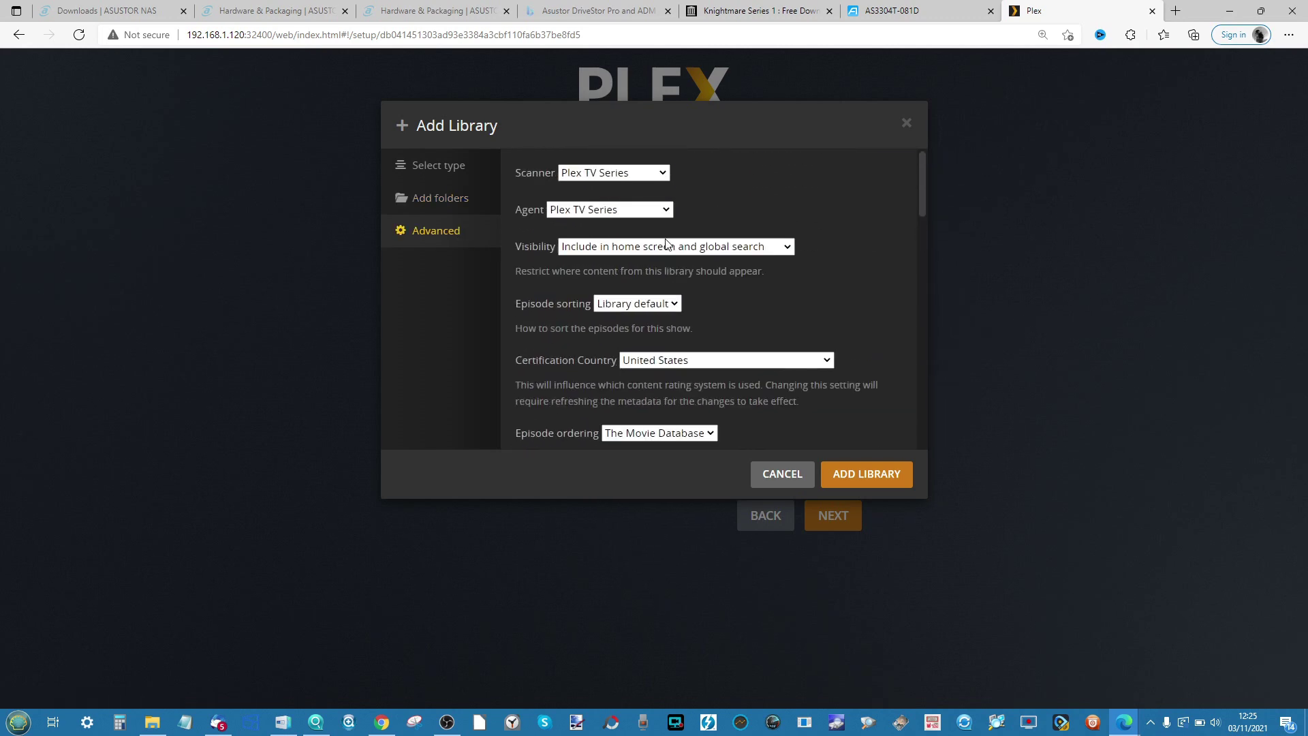
pyautogui.scroll(-15, 664, 269)
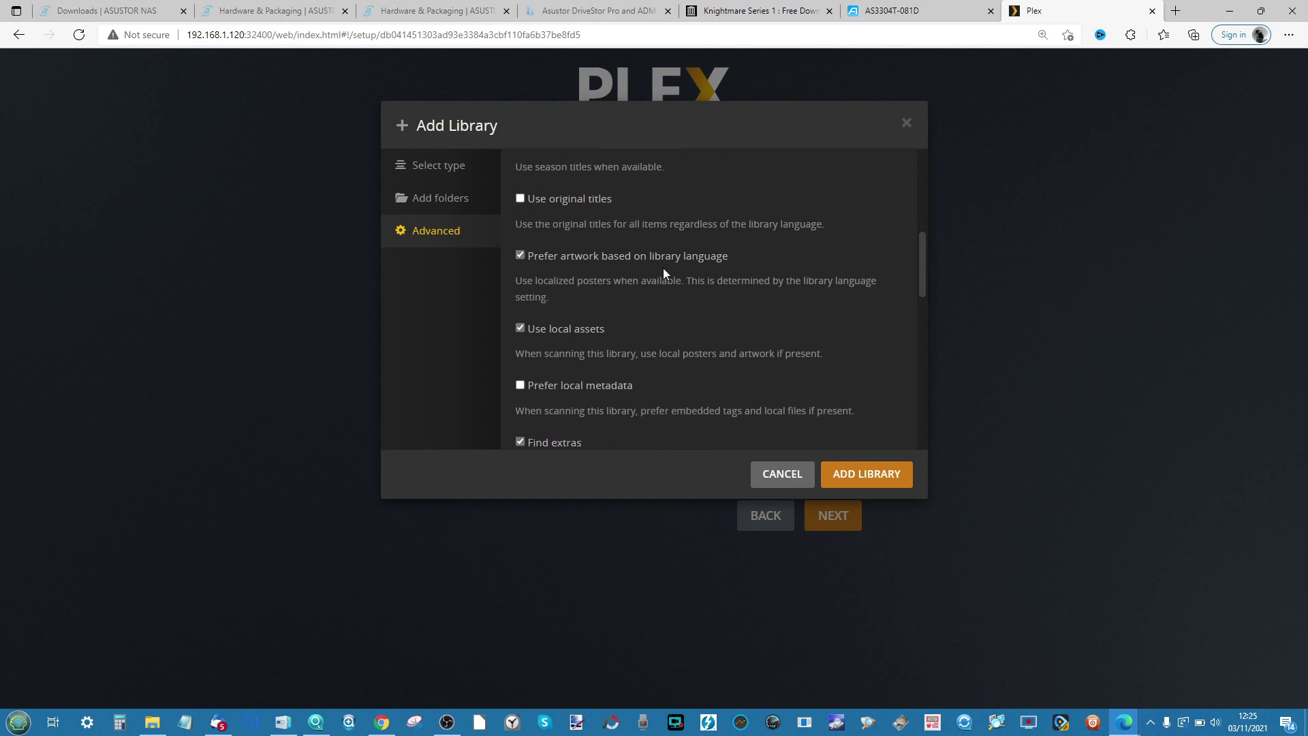
pyautogui.scroll(5, 664, 268)
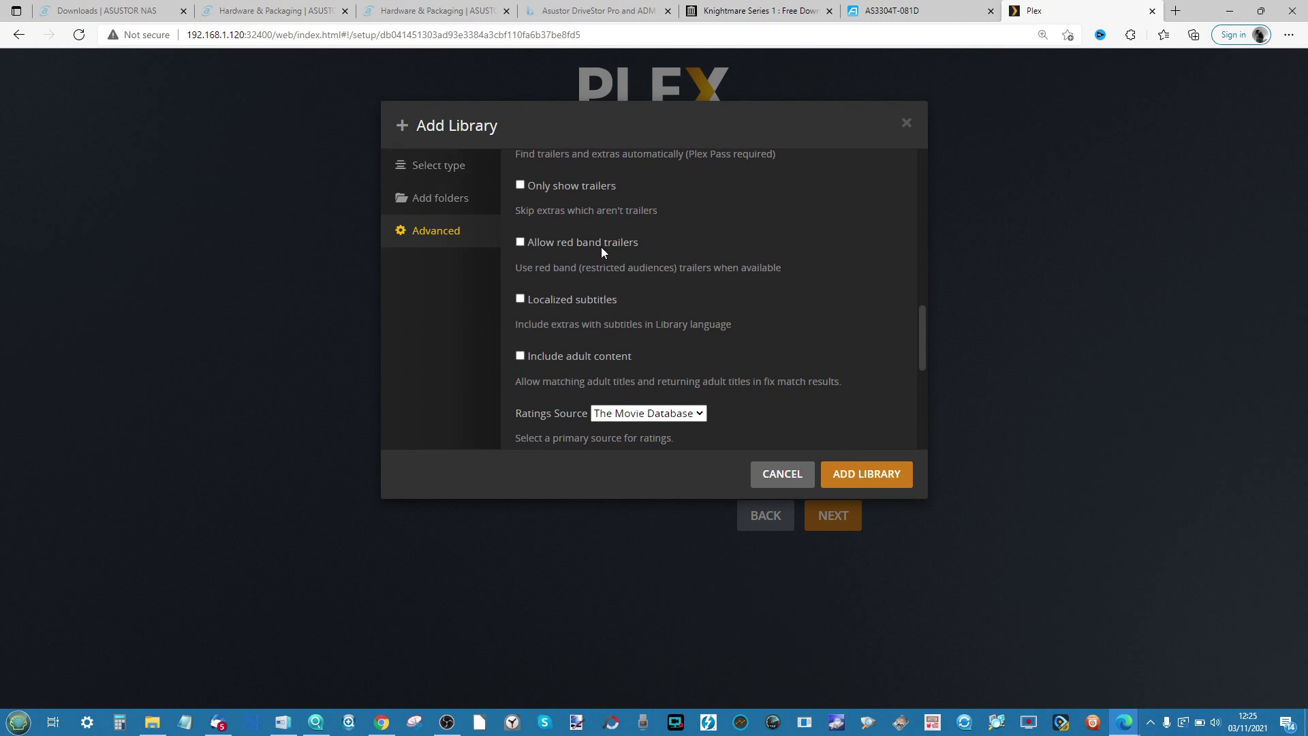
pyautogui.click(842, 474)
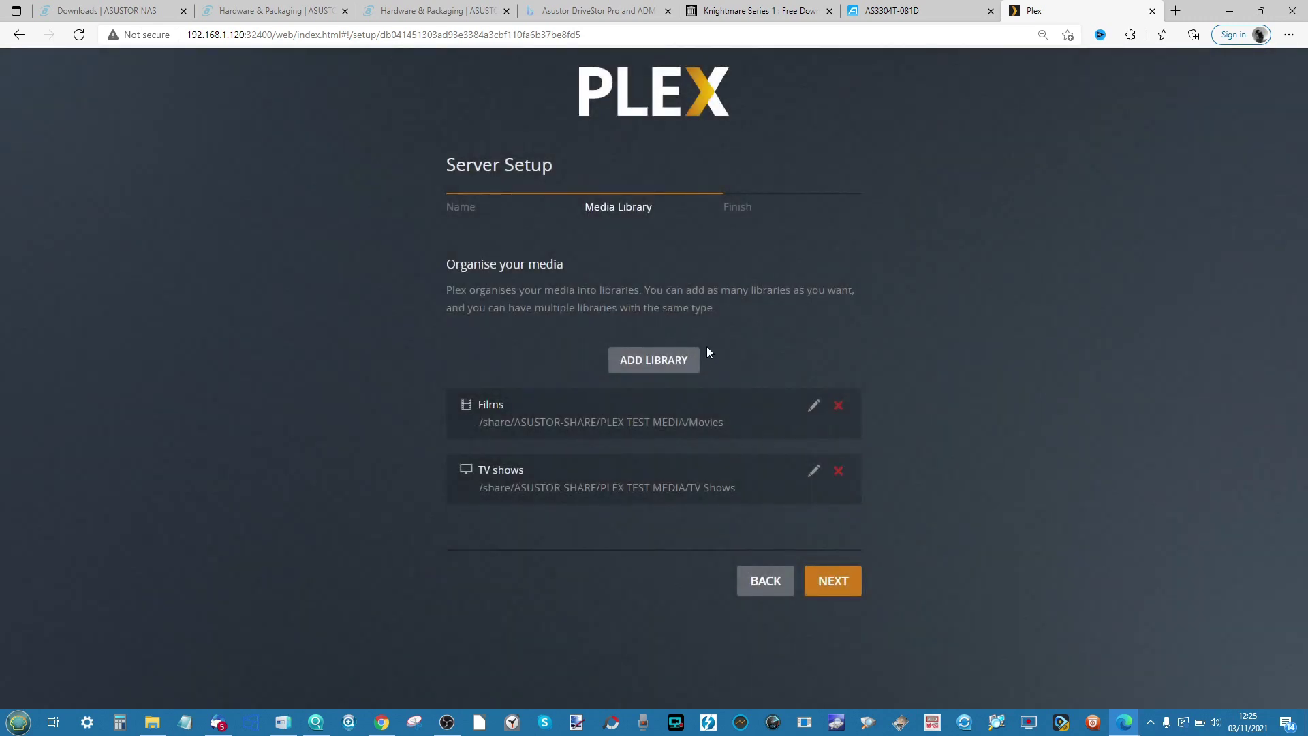
# Step: Create a Music library that uses the PLEX TEST MEDIA/Music folder
pyautogui.click(650, 361)
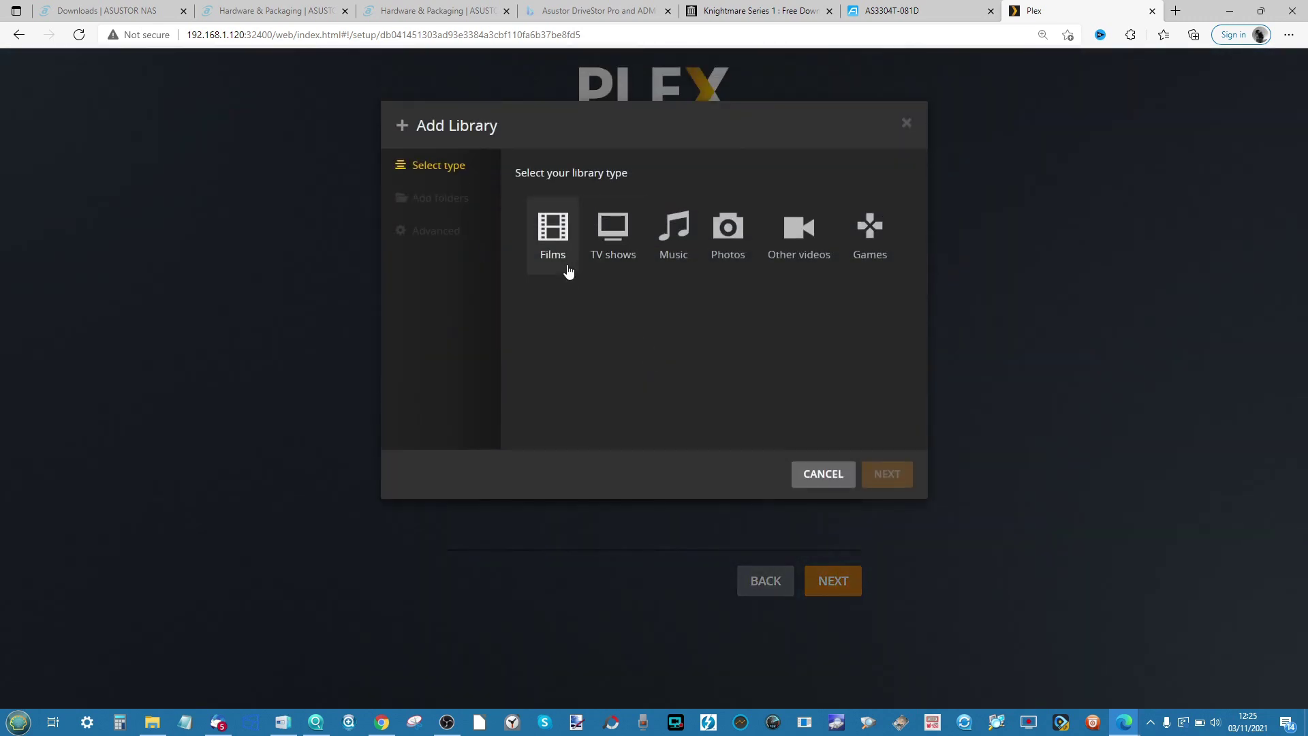
pyautogui.click(678, 237)
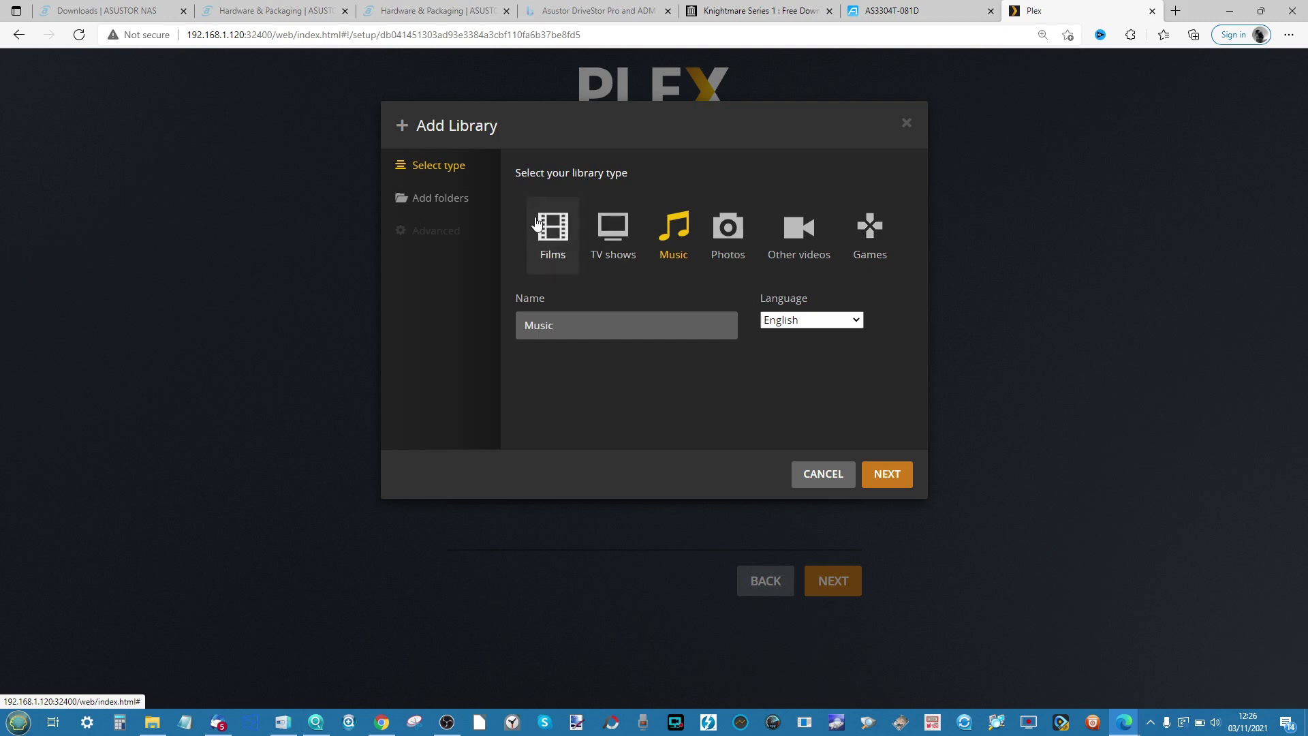
pyautogui.click(451, 204)
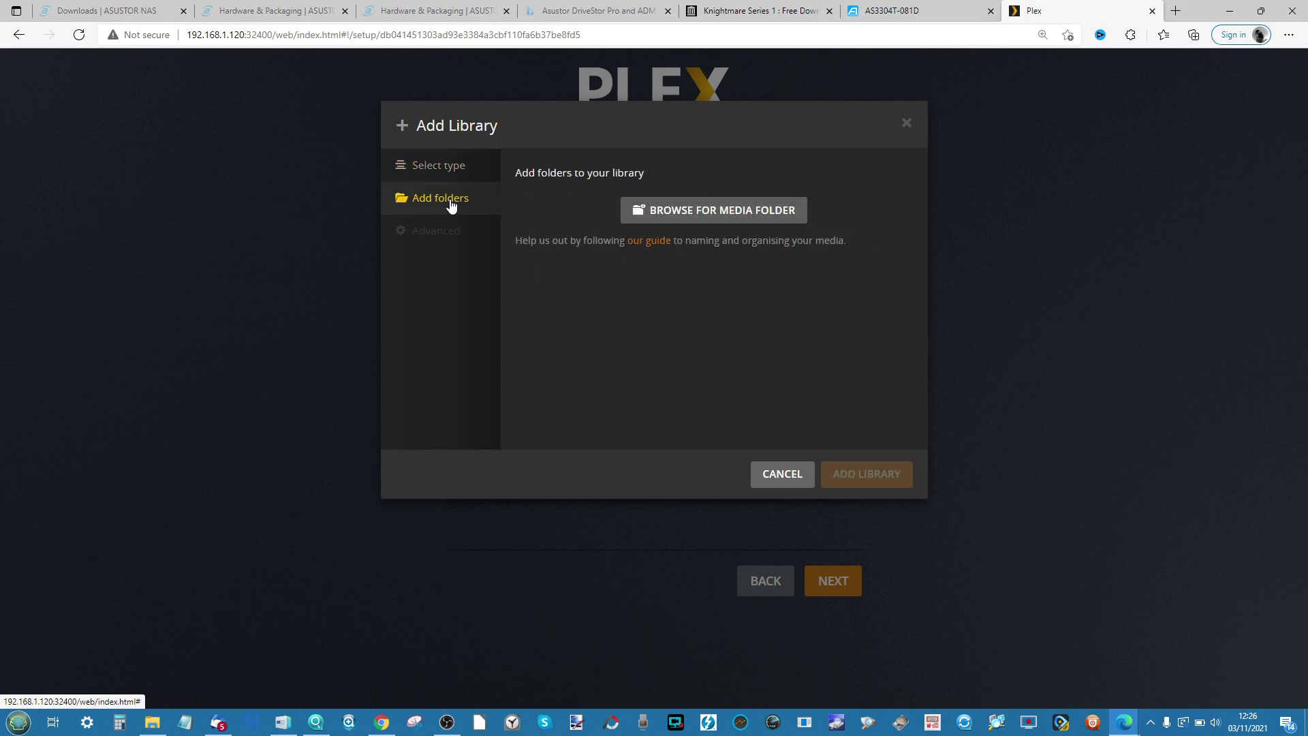
pyautogui.click(772, 208)
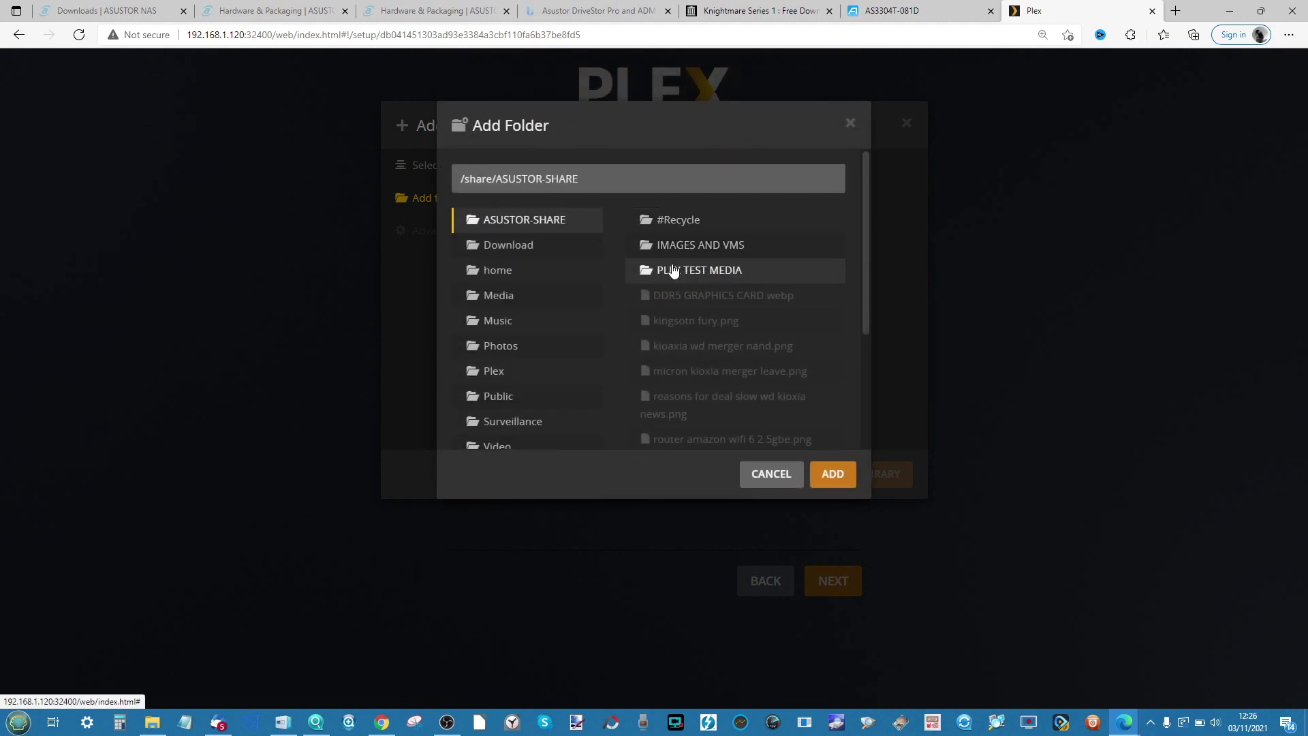
pyautogui.click(673, 270)
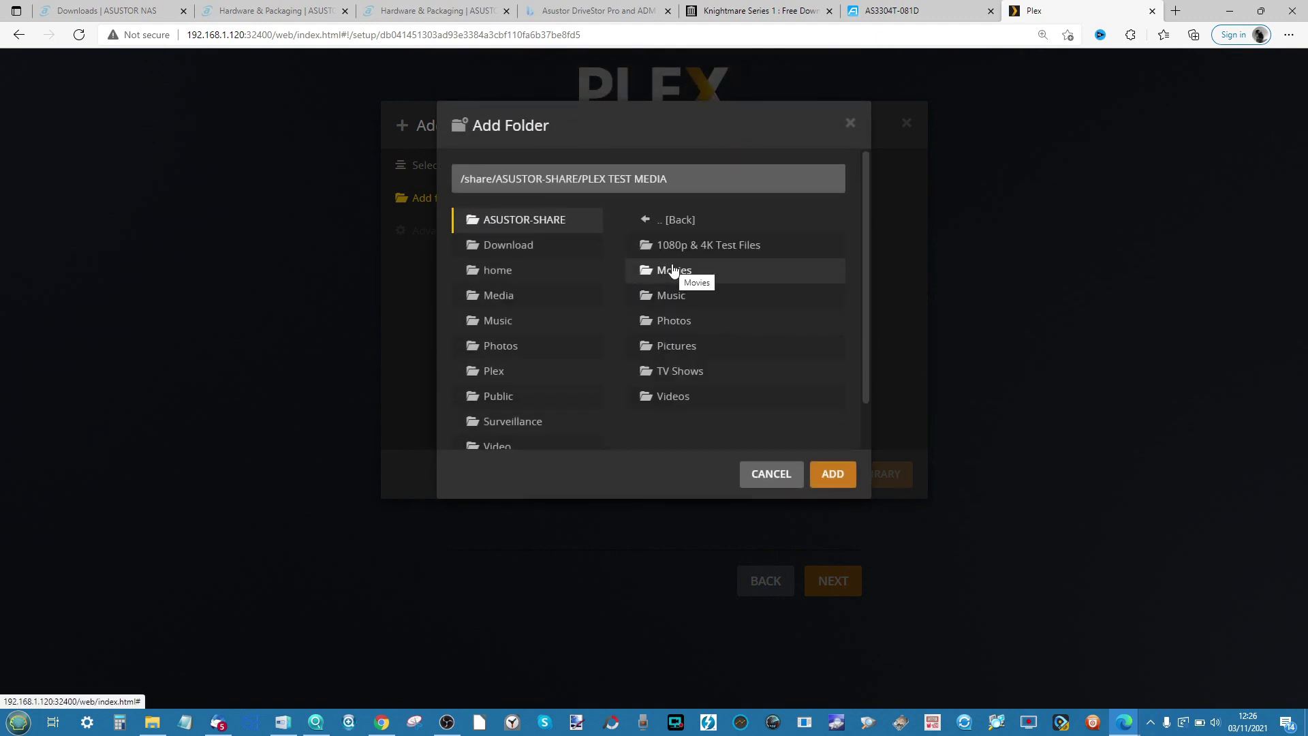
pyautogui.click(667, 295)
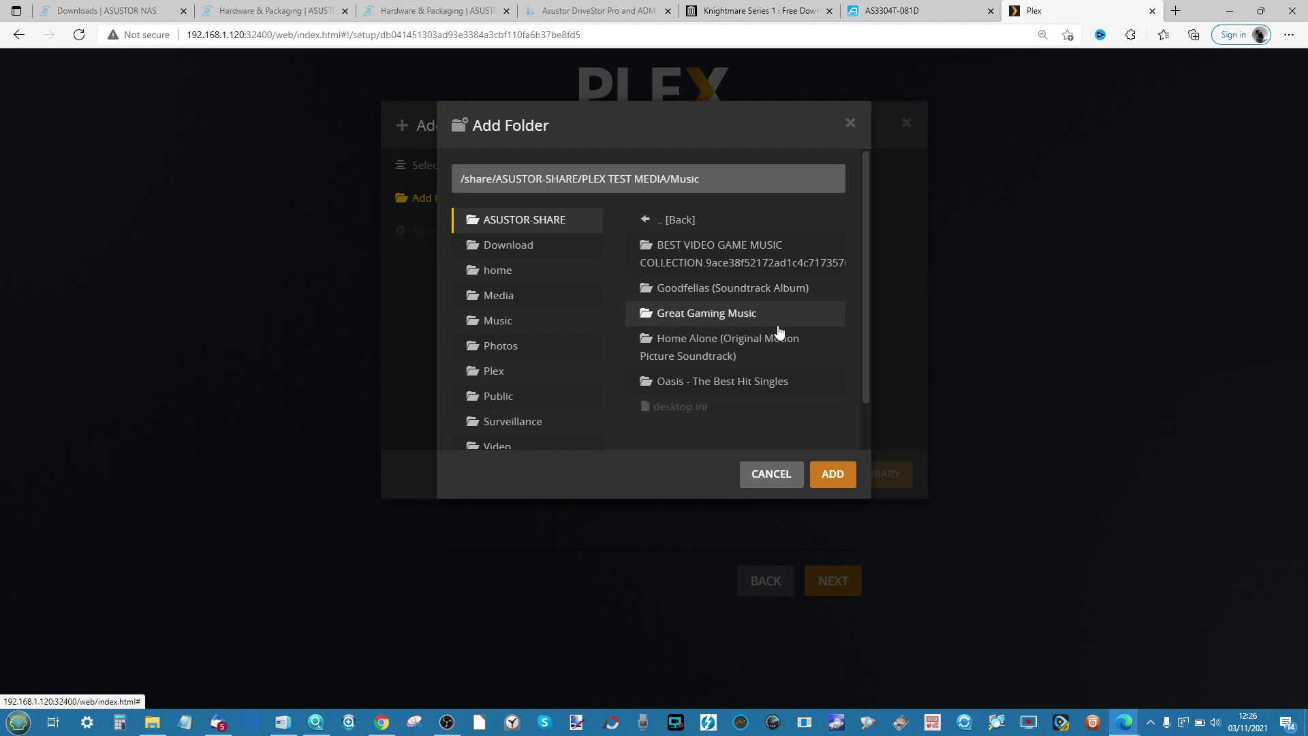
pyautogui.click(835, 471)
# Step: Look through the Music library's advanced settings and finish adding it
pyautogui.click(451, 234)
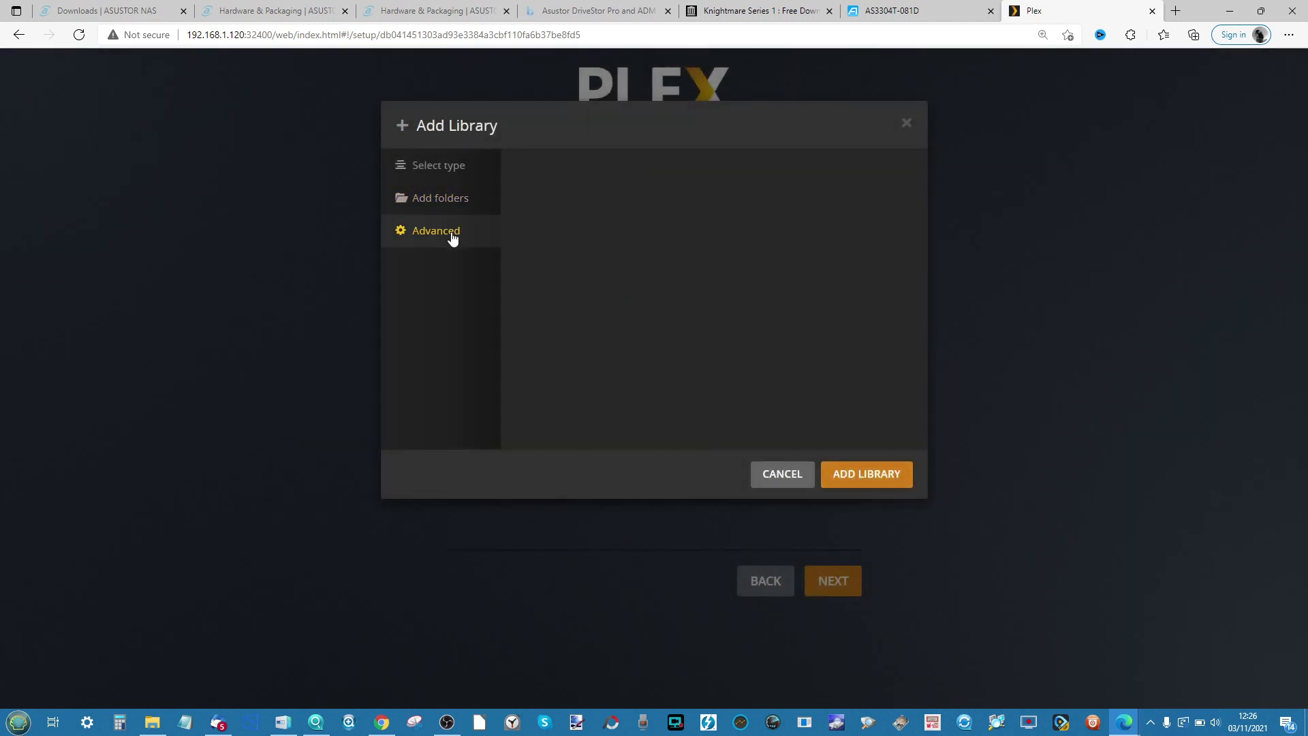
pyautogui.scroll(-5, 672, 275)
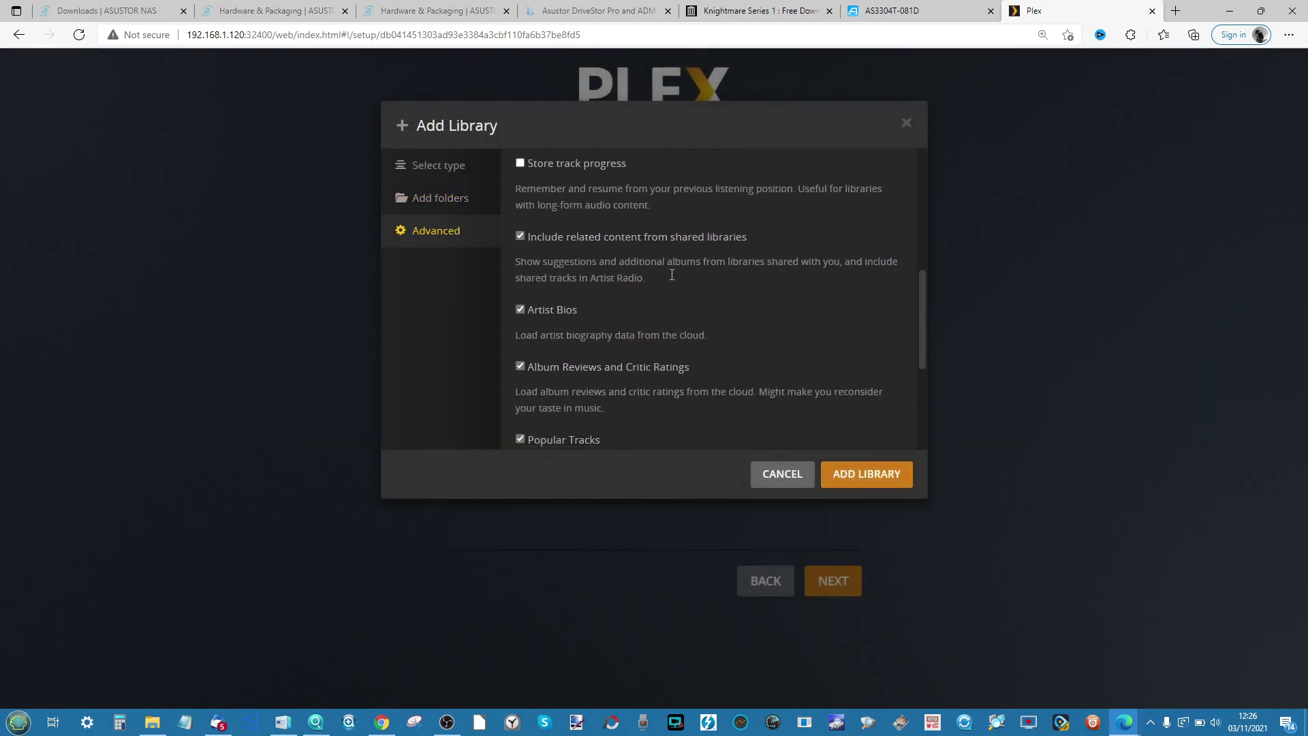
pyautogui.scroll(-3, 628, 261)
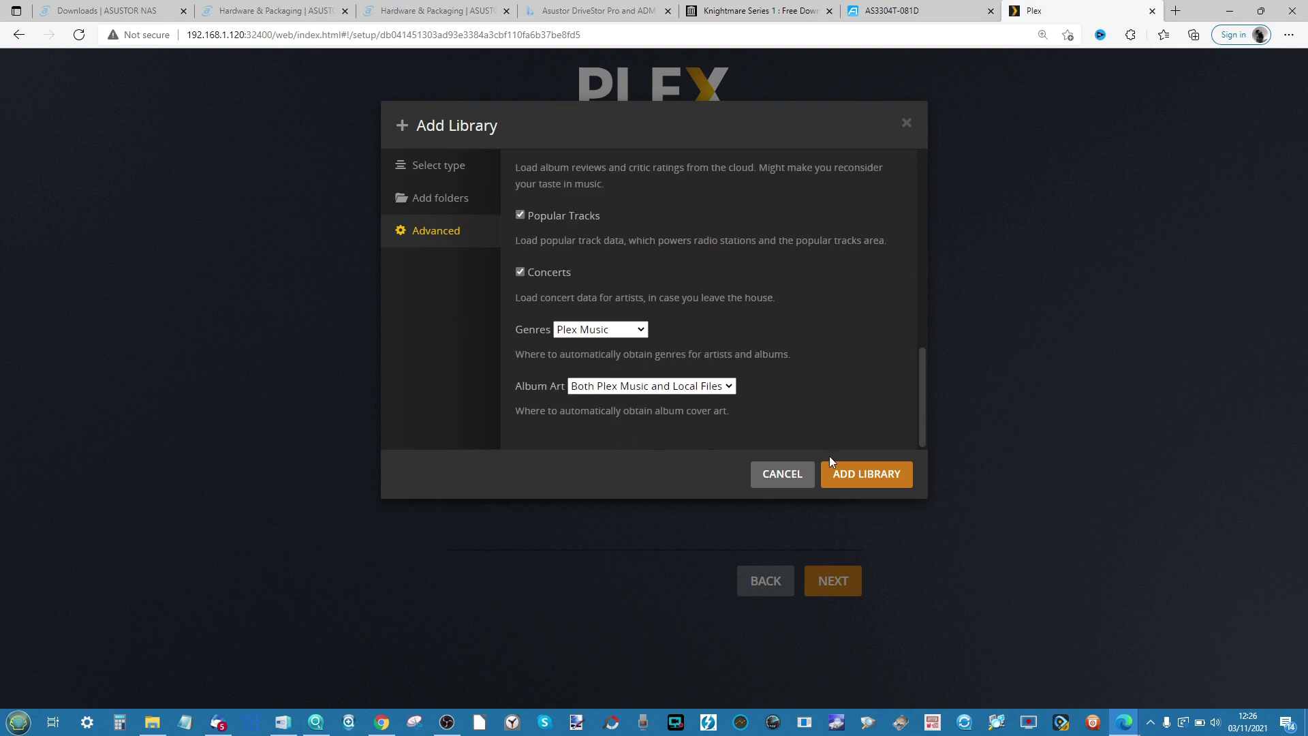
pyautogui.click(835, 474)
# Step: Create a Photos library that uses the PLEX TEST MEDIA/Photos folder
pyautogui.click(637, 362)
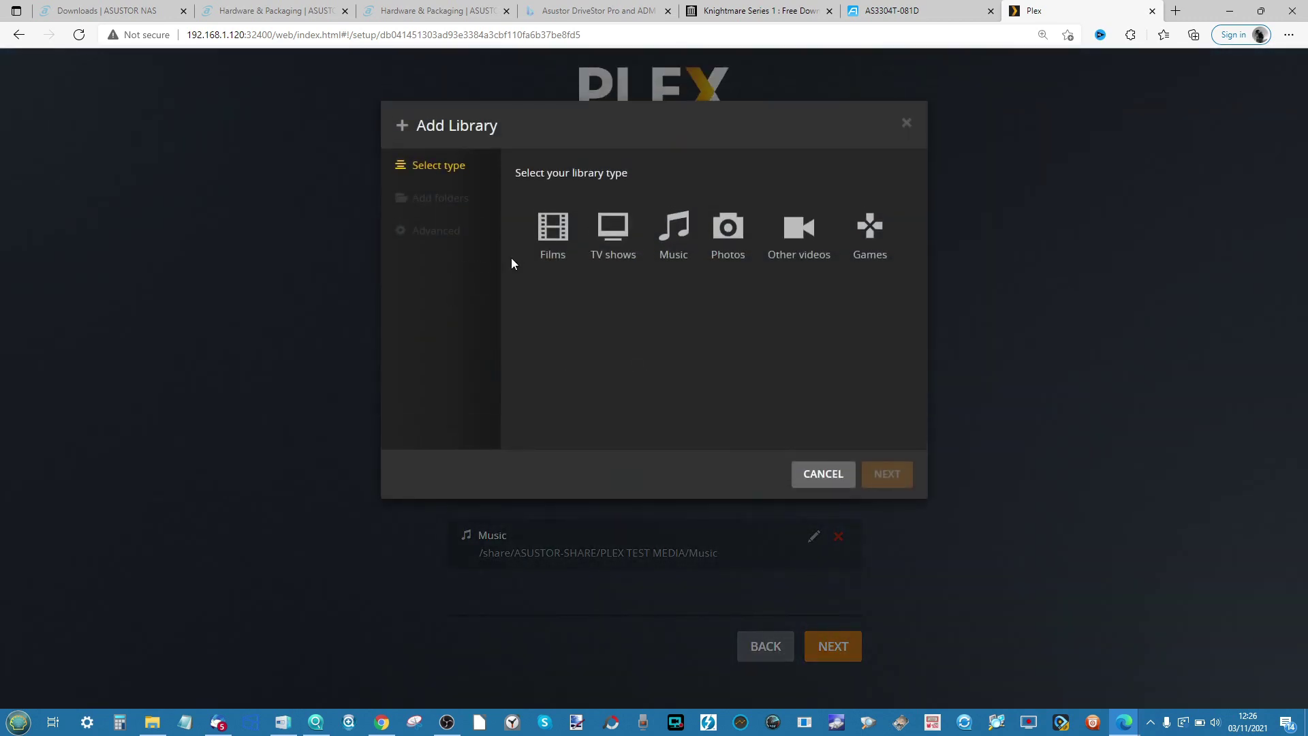
pyautogui.click(724, 245)
pyautogui.click(405, 203)
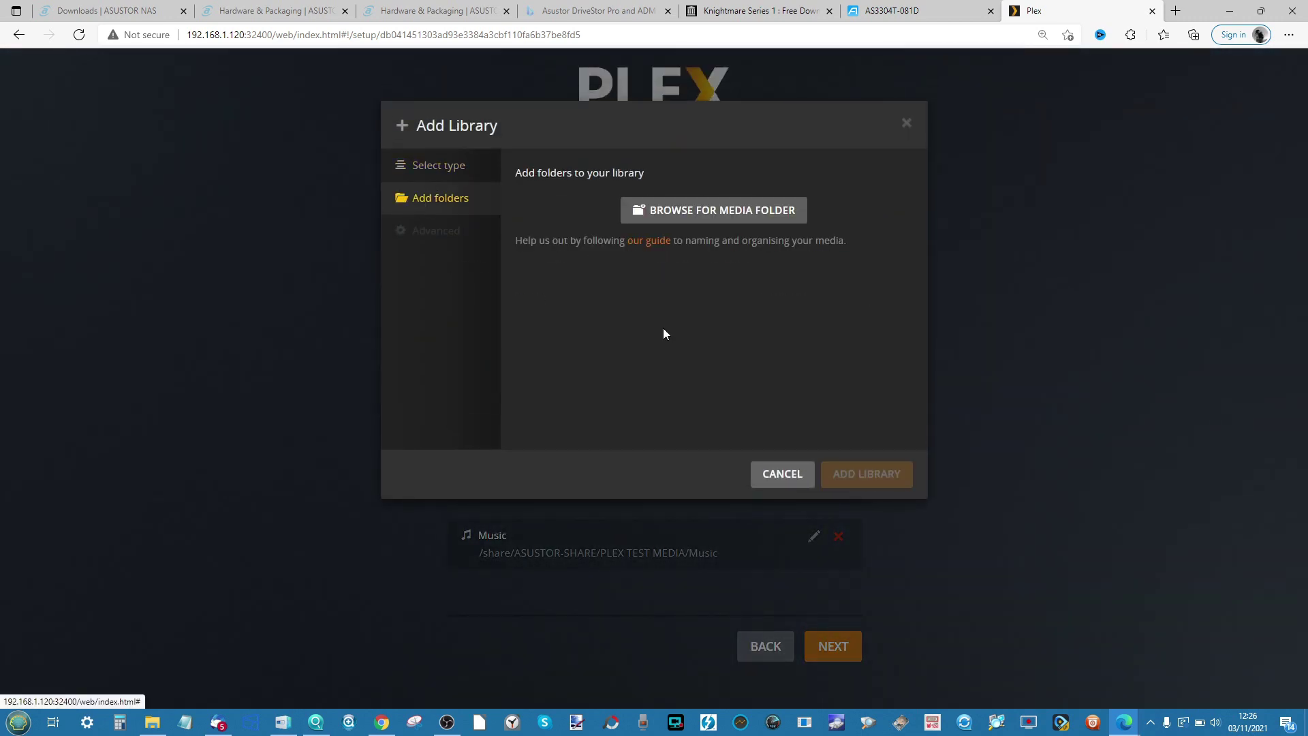
pyautogui.click(733, 215)
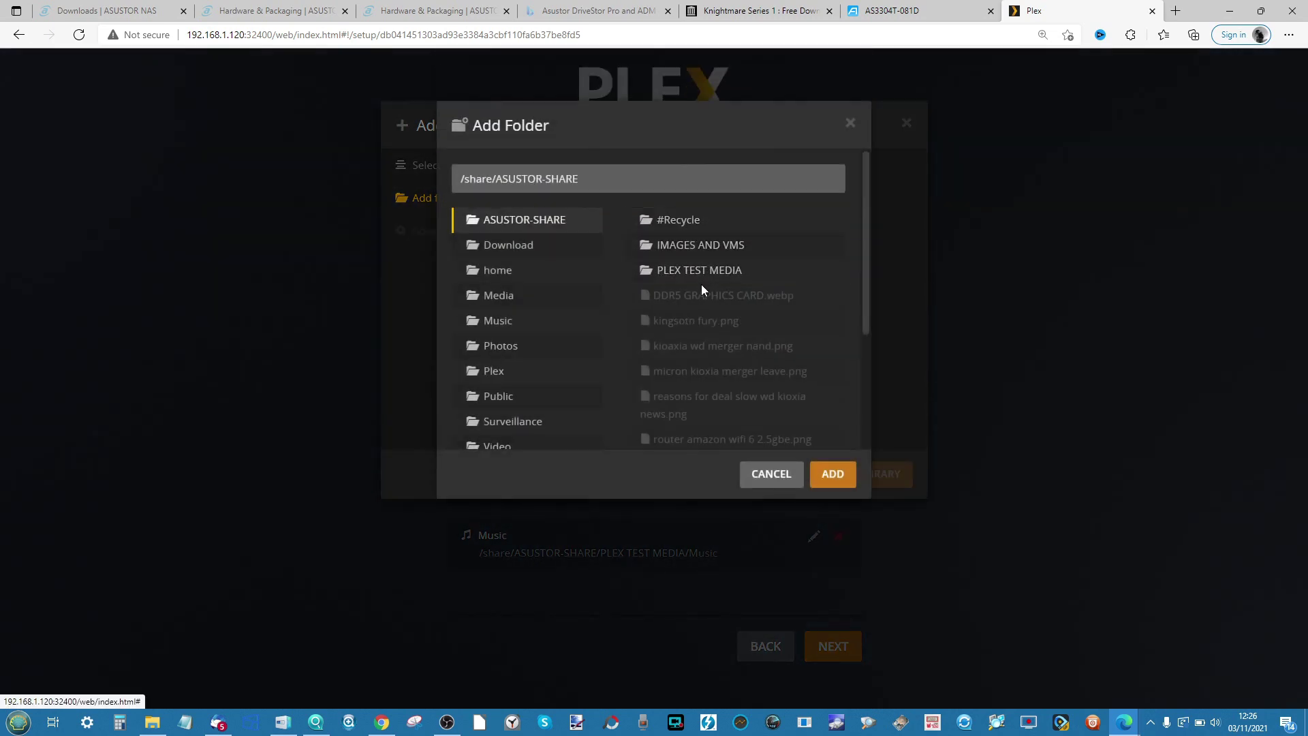
pyautogui.click(708, 273)
pyautogui.click(698, 320)
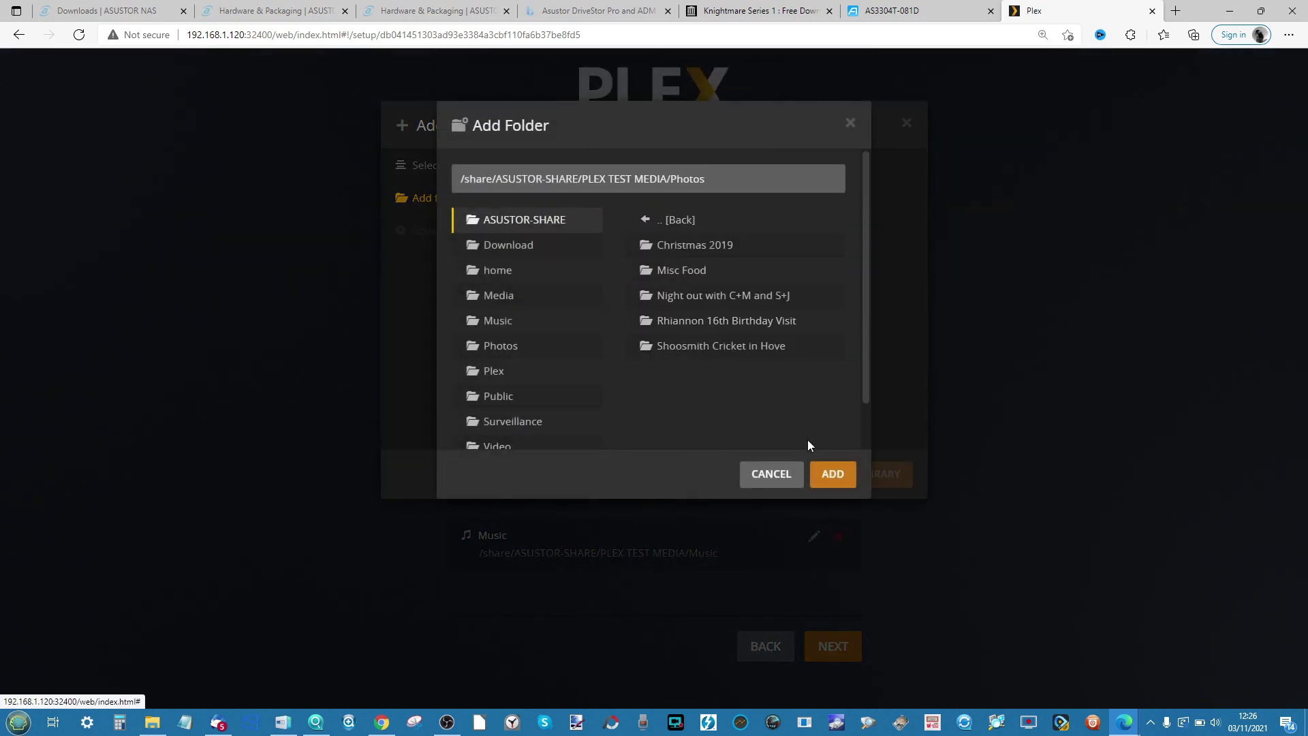
pyautogui.click(828, 473)
# Step: Look through the Photos library's advanced settings, add it, and continue to the Finish step
pyautogui.click(435, 235)
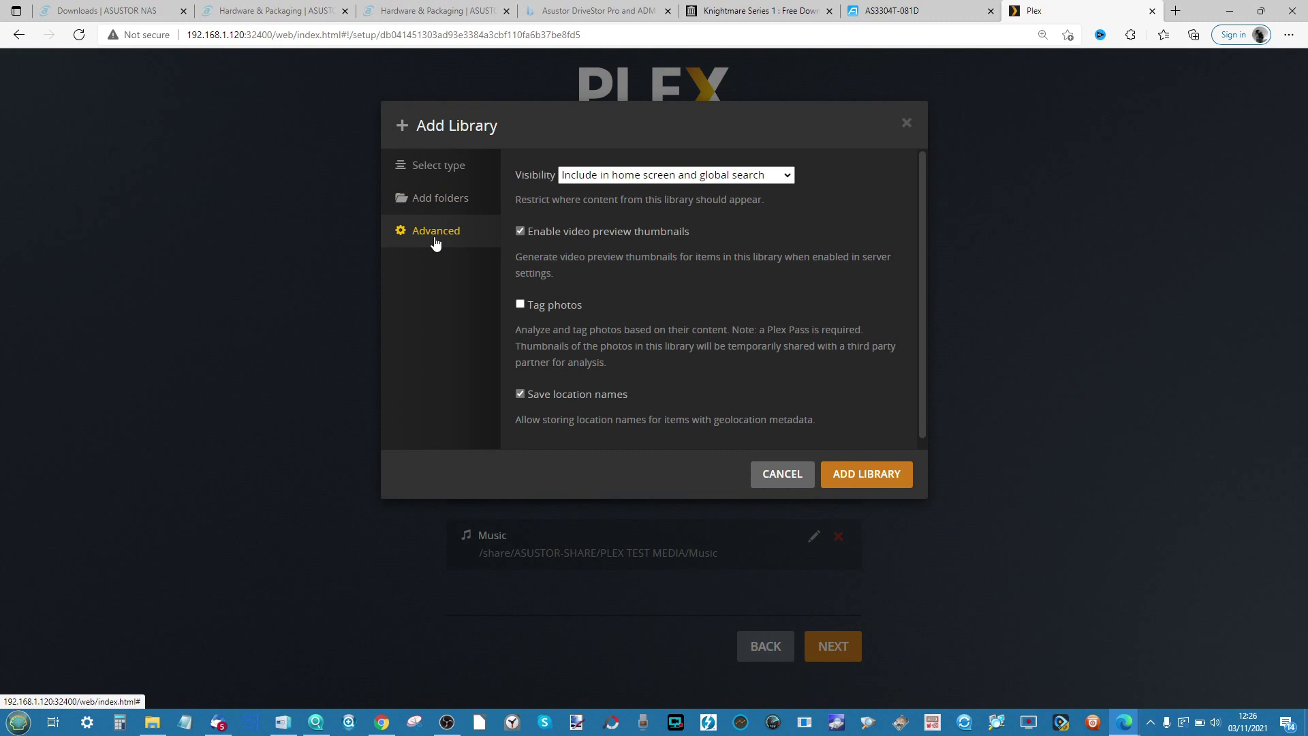
pyautogui.scroll(-1, 674, 279)
pyautogui.scroll(1, 674, 279)
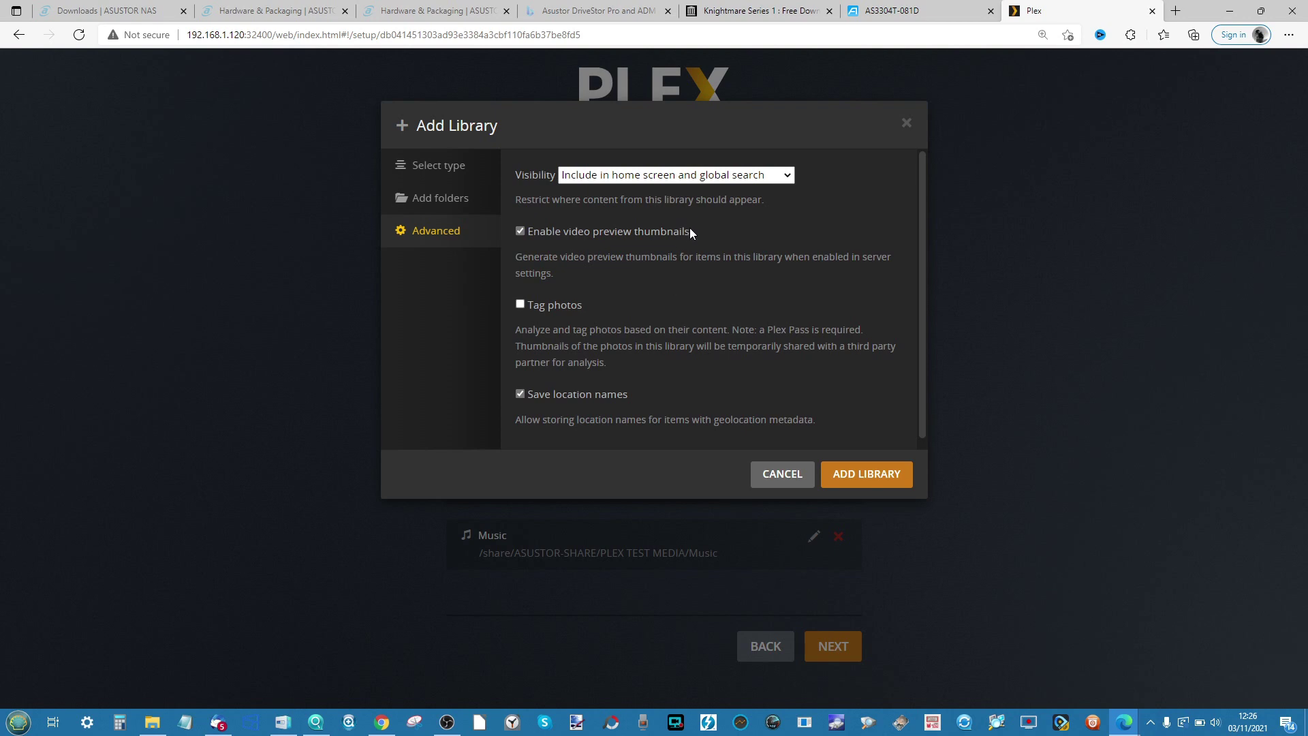
pyautogui.scroll(-1, 689, 232)
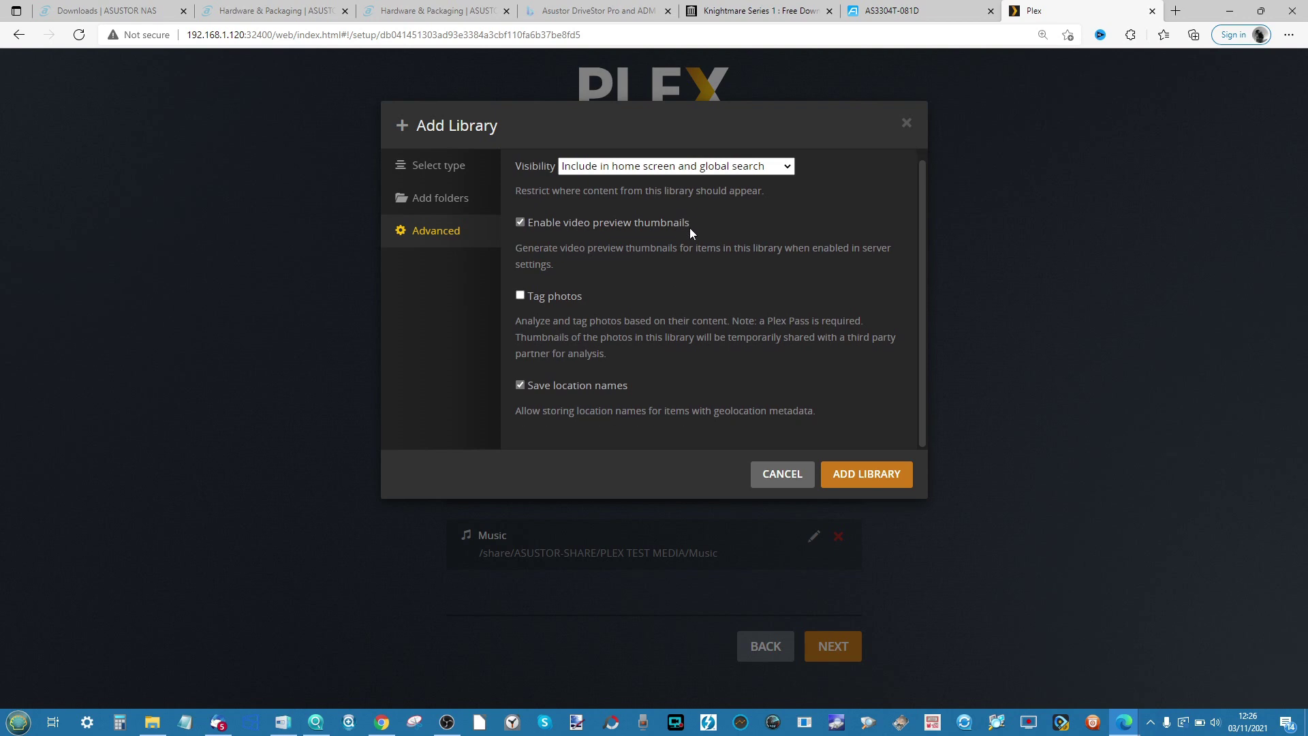
pyautogui.click(851, 476)
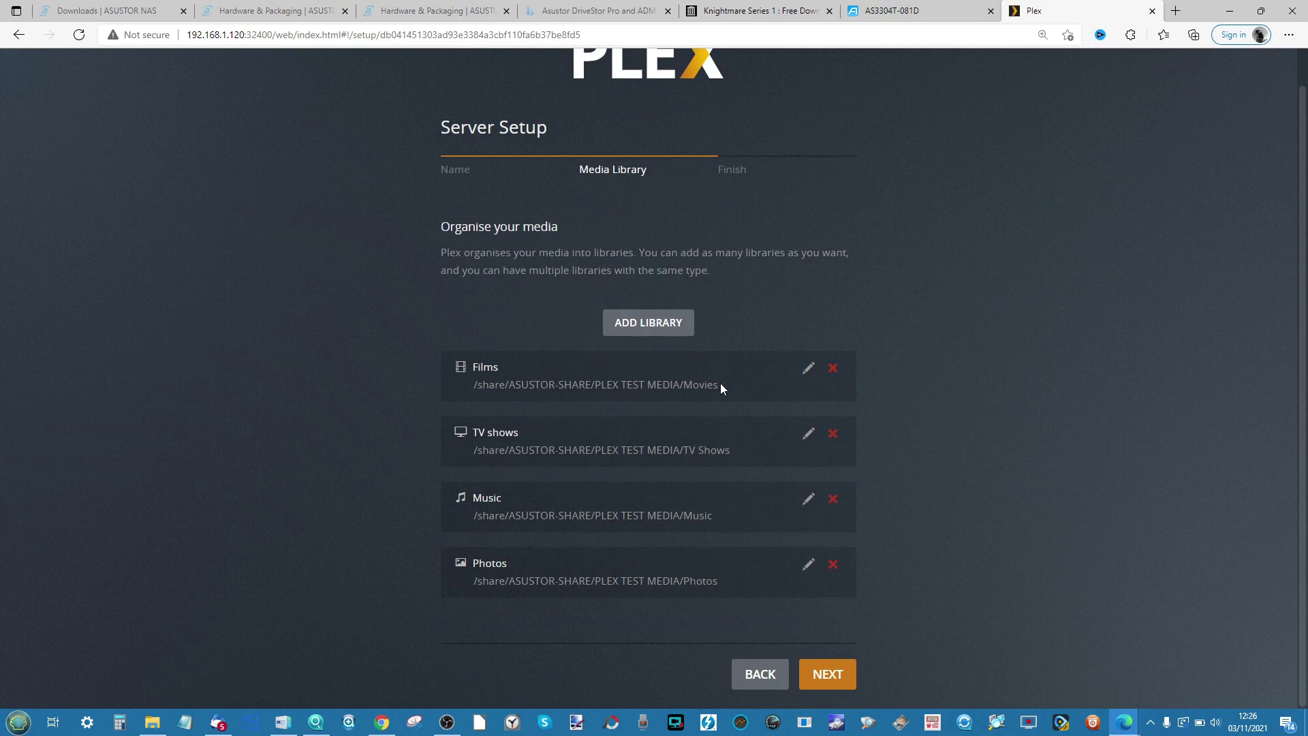
pyautogui.click(821, 674)
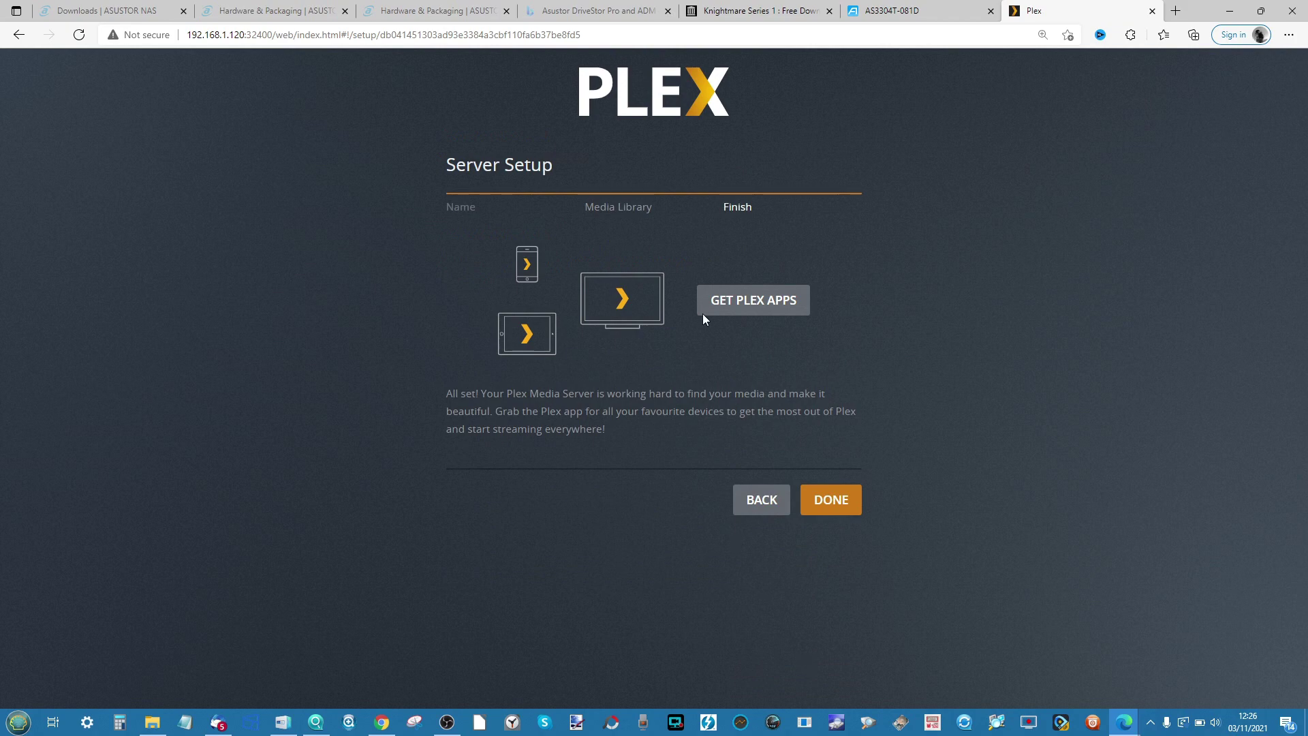
# Step: Browse the Plex Apps & Devices downloads, then complete the server setup wizard
pyautogui.click(760, 310)
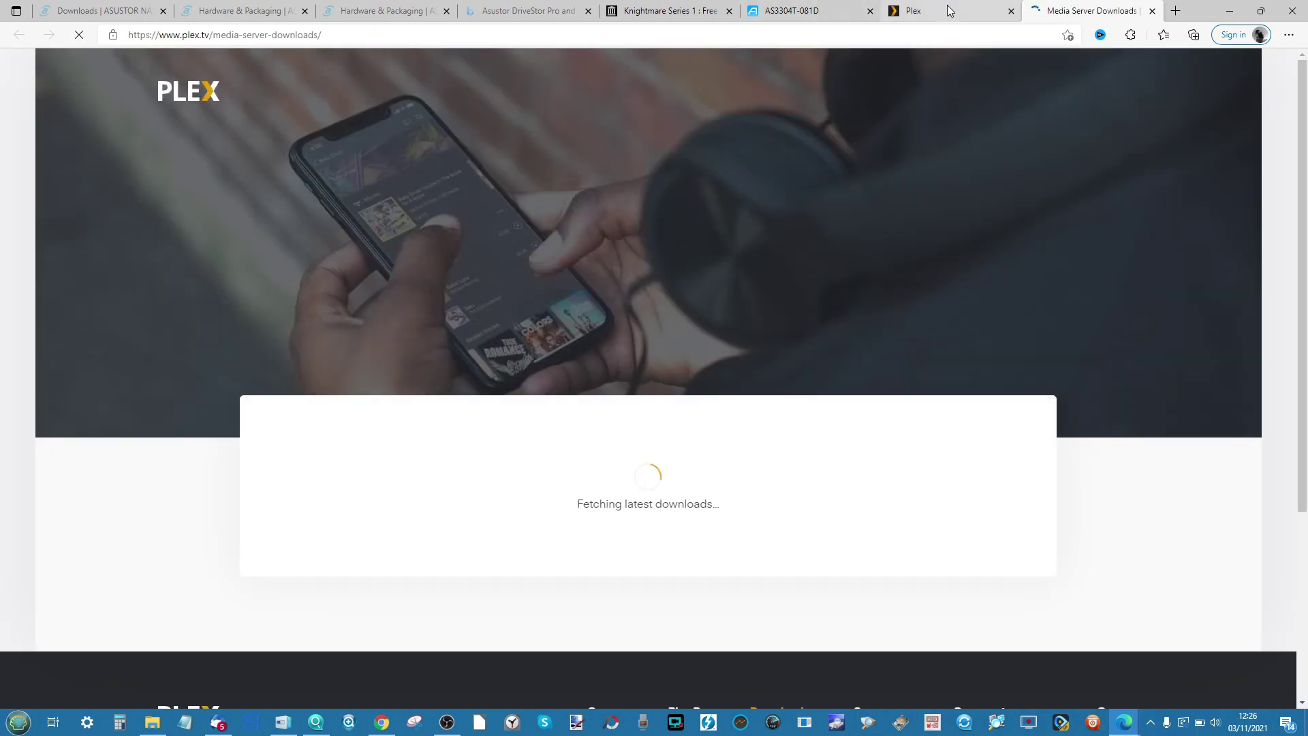
pyautogui.scroll(-3, 650, 298)
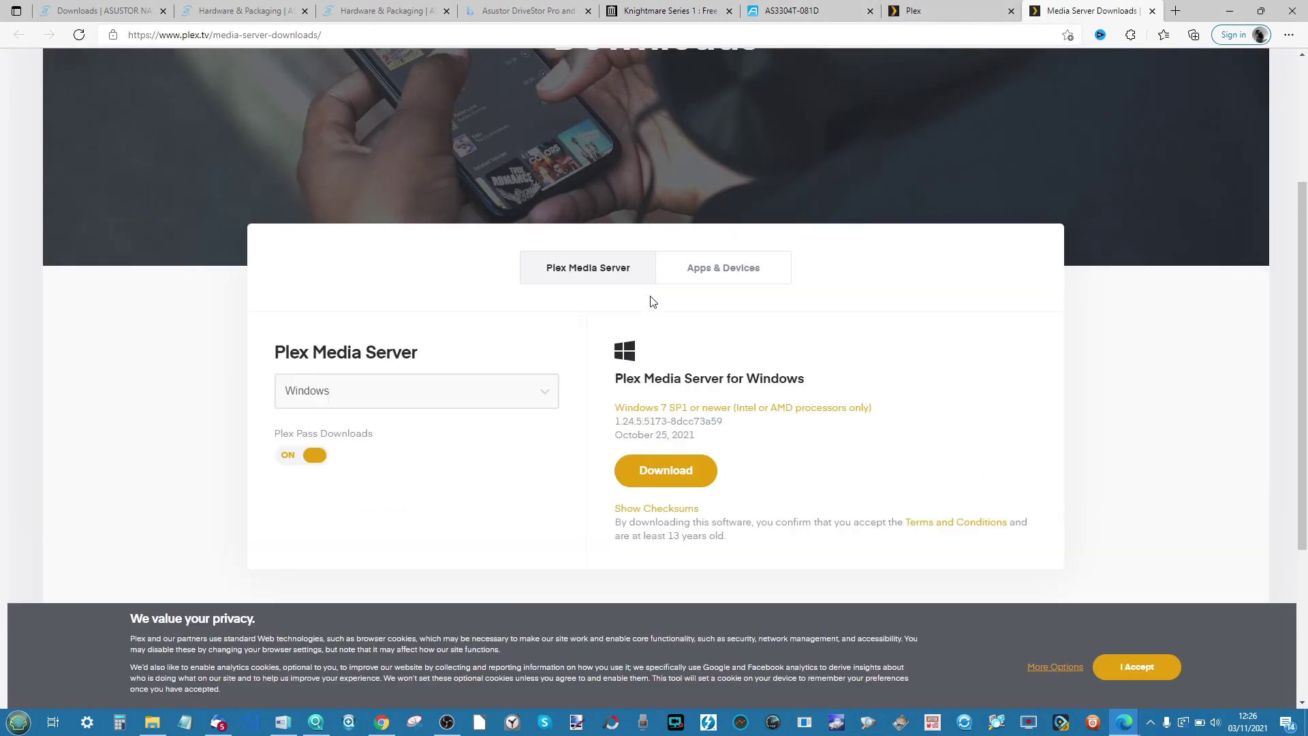
pyautogui.scroll(-5, 602, 170)
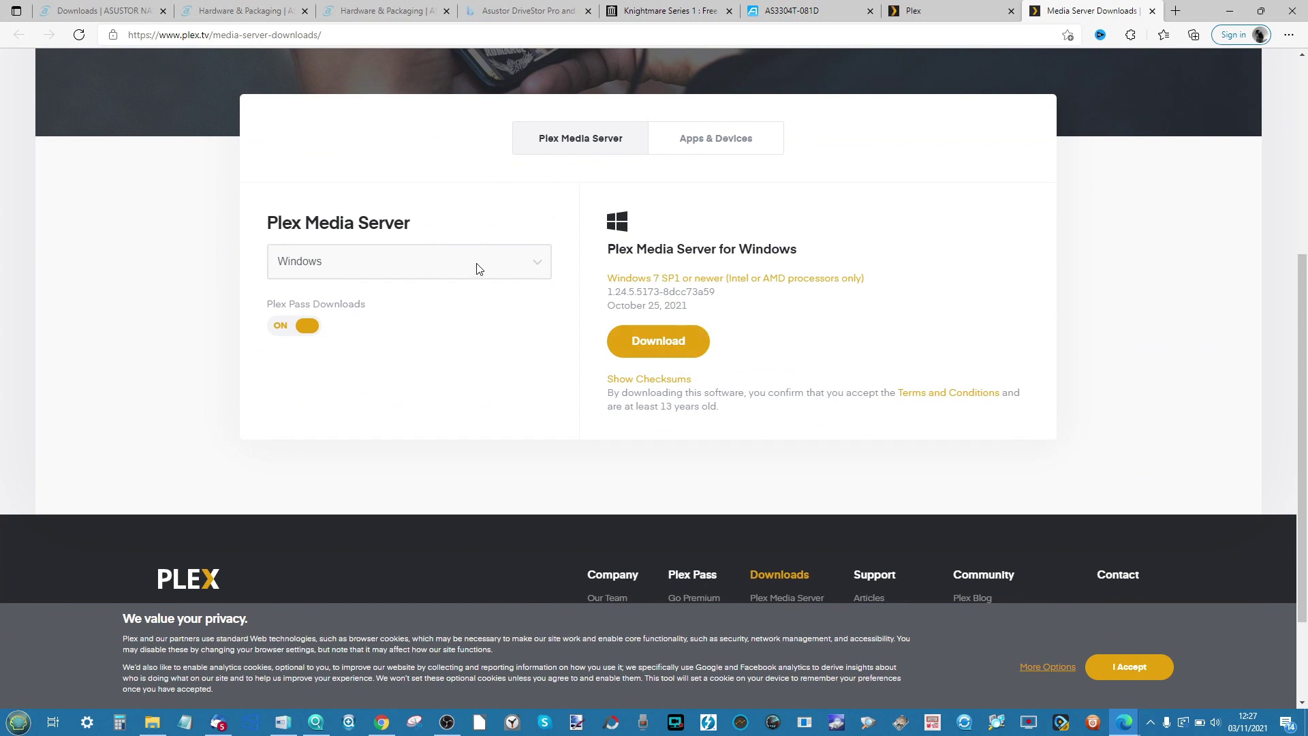
pyautogui.click(712, 136)
pyautogui.scroll(-5, 715, 362)
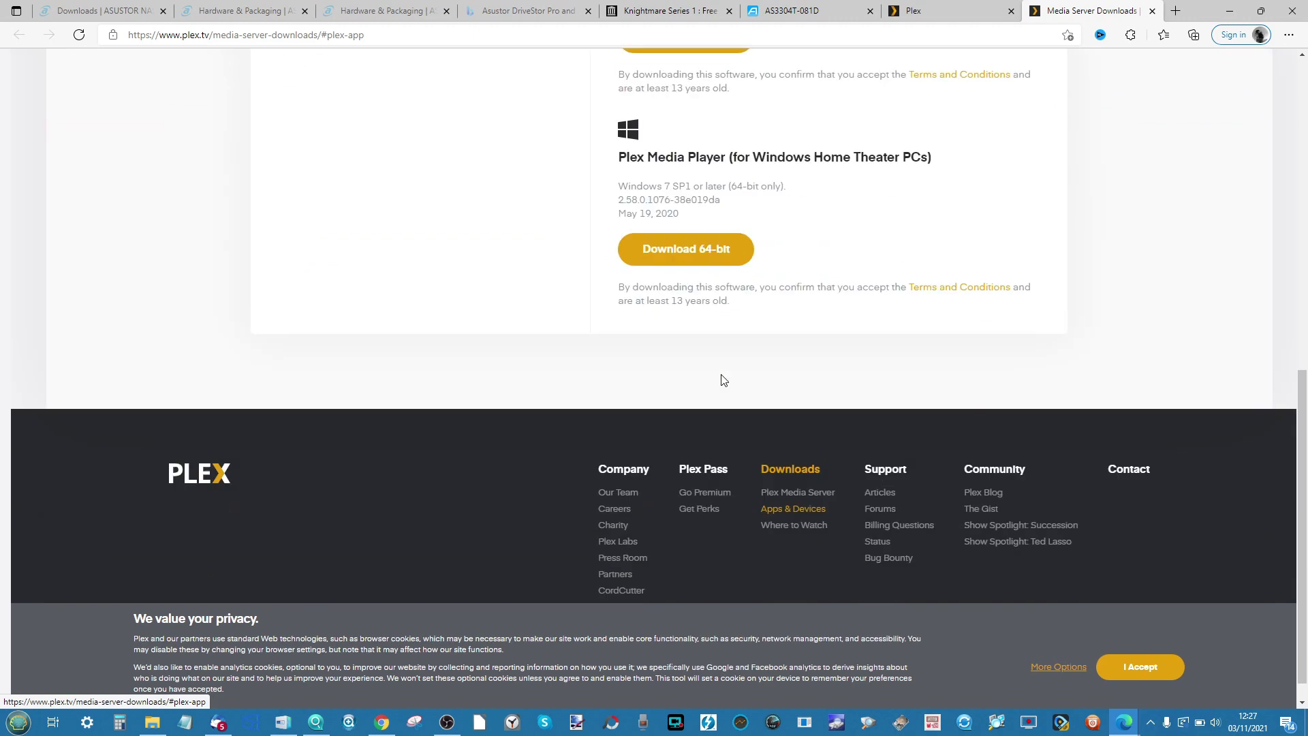
pyautogui.scroll(10, 723, 379)
pyautogui.click(947, 10)
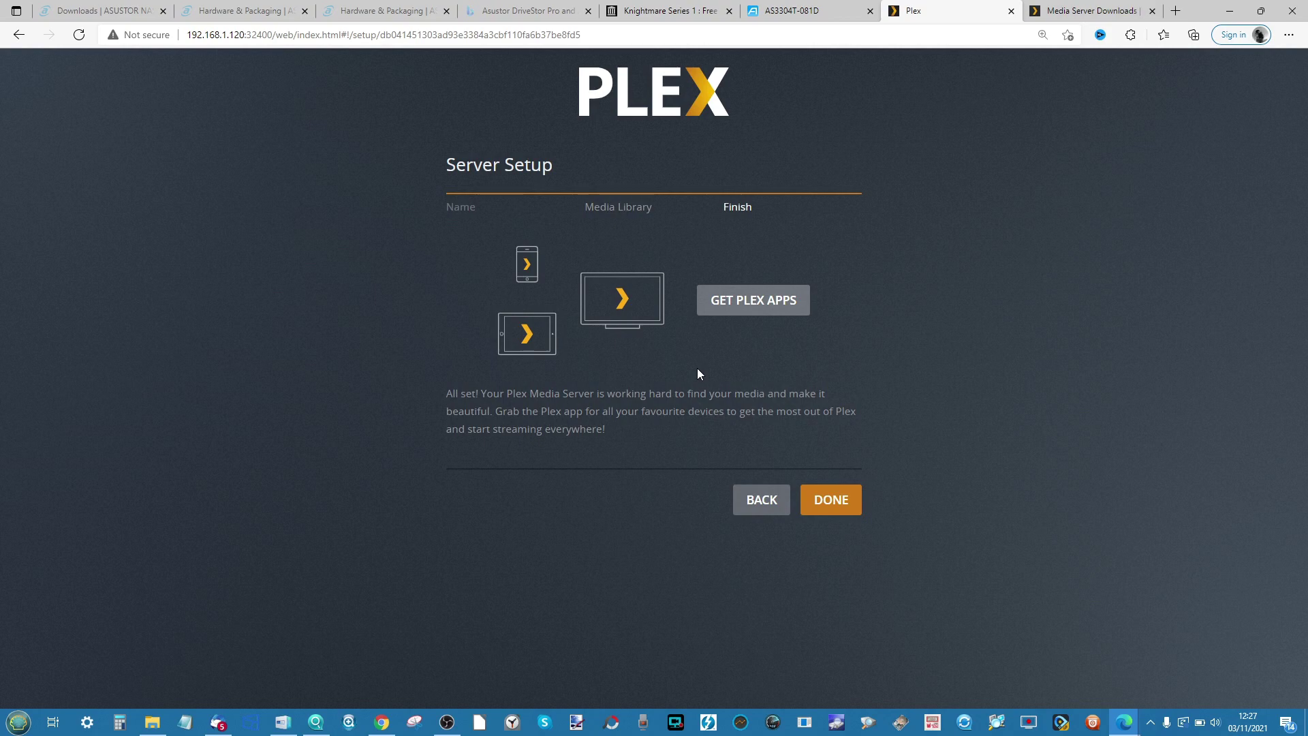
pyautogui.click(828, 500)
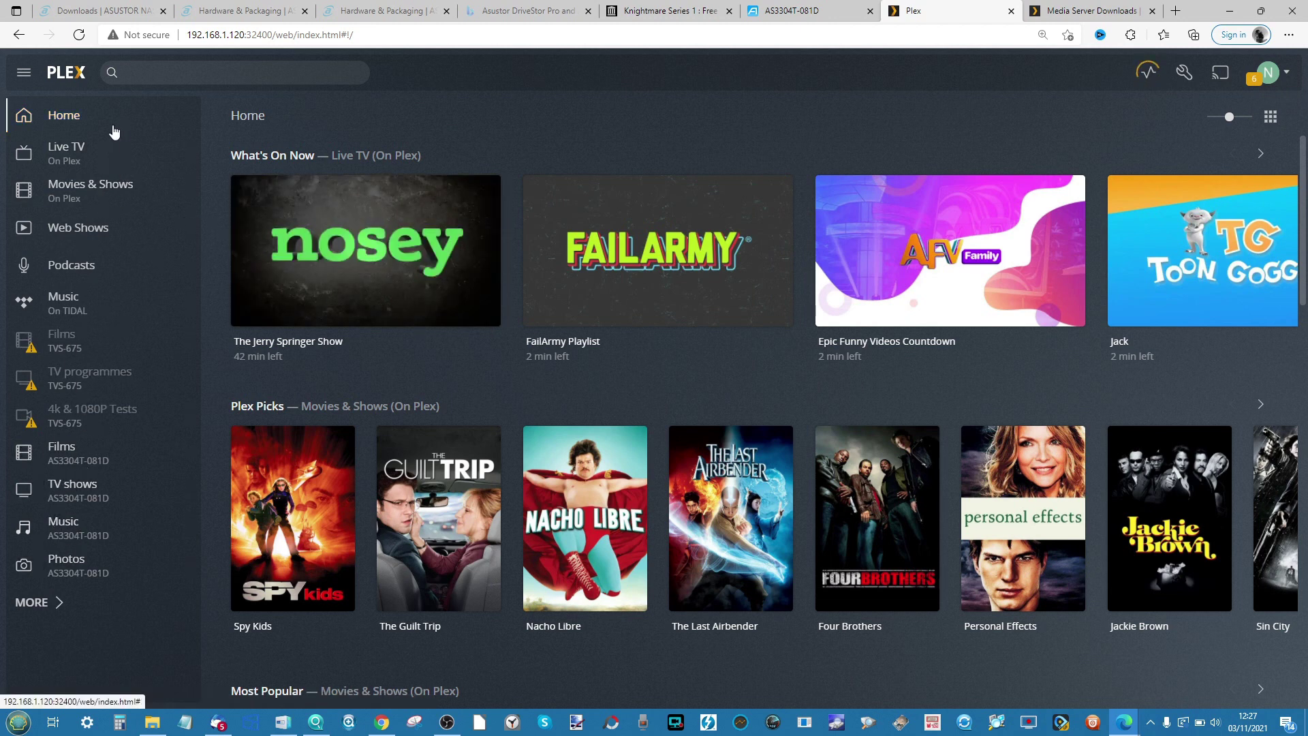
# Step: Expand the sidebar to list all servers and libraries, then go to the AS3304T-081D server page
pyautogui.click(40, 607)
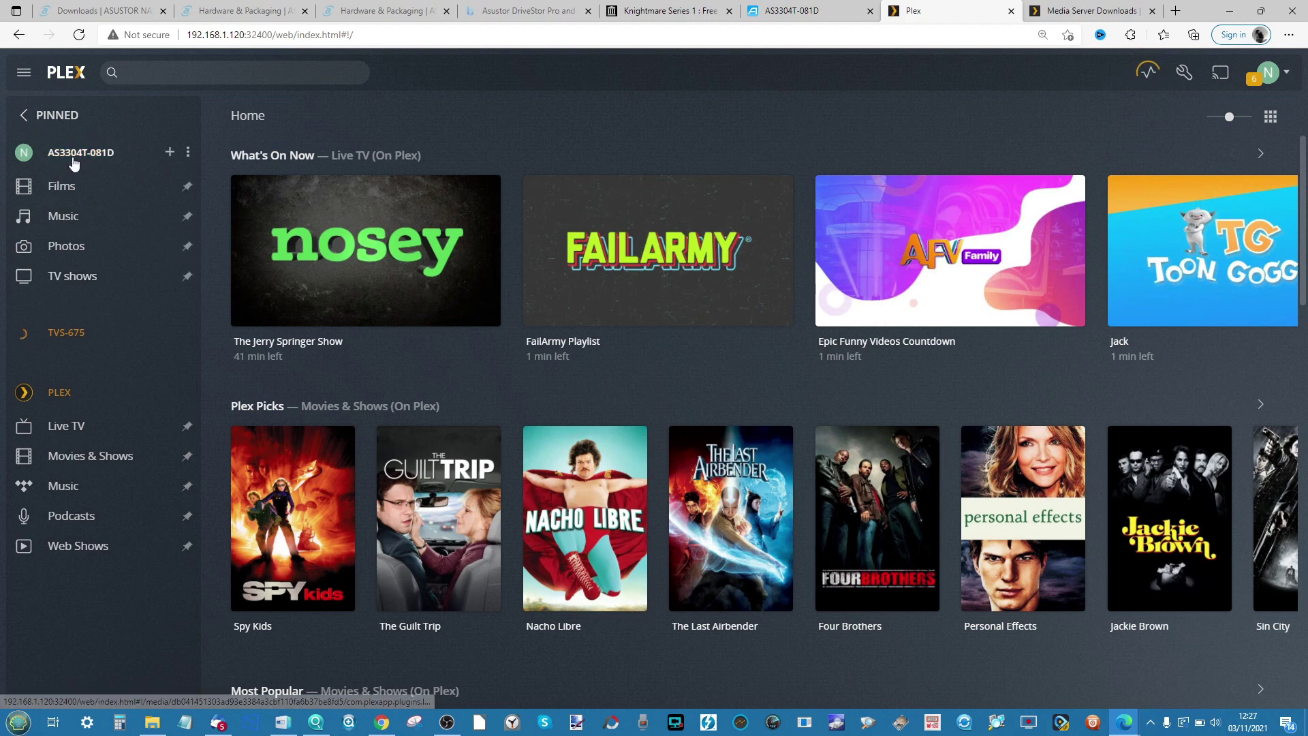
pyautogui.click(74, 162)
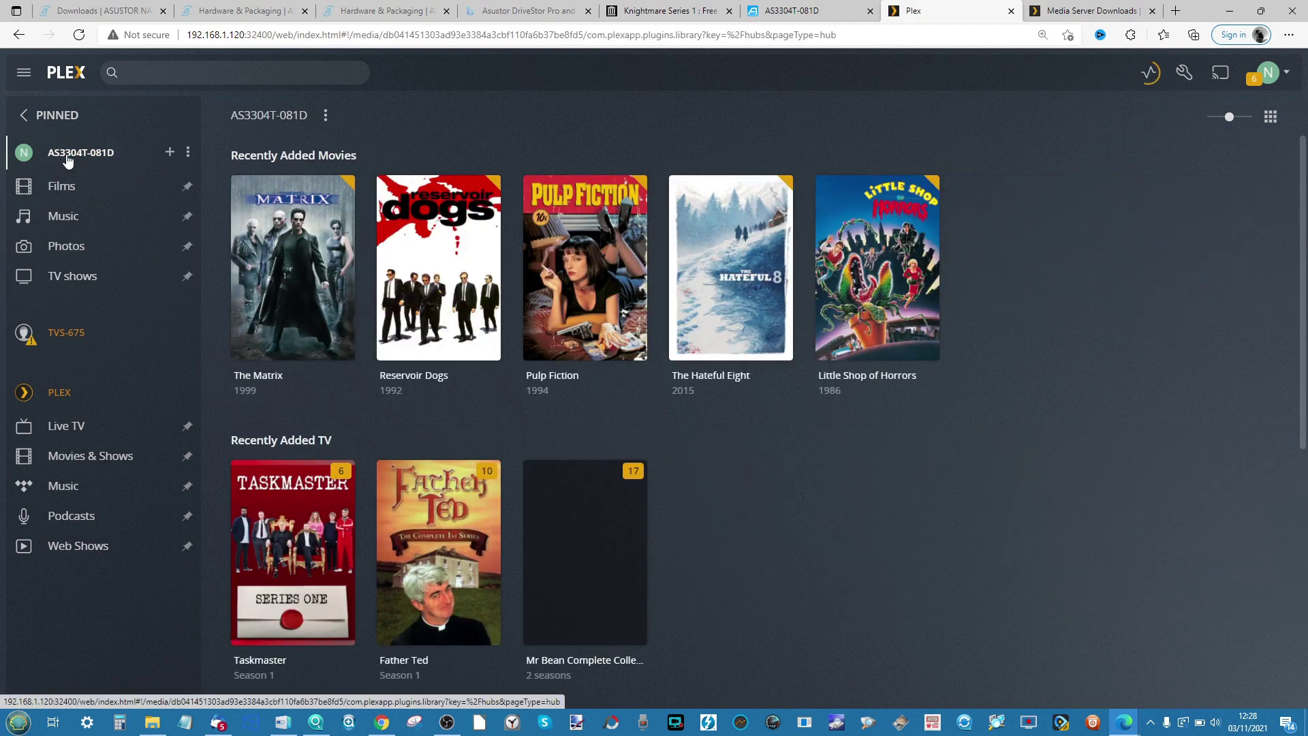
# Step: Scroll through AS3304T-081D's Recently Added Movies and TV rows, then open the Films library
pyautogui.scroll(-1, 545, 246)
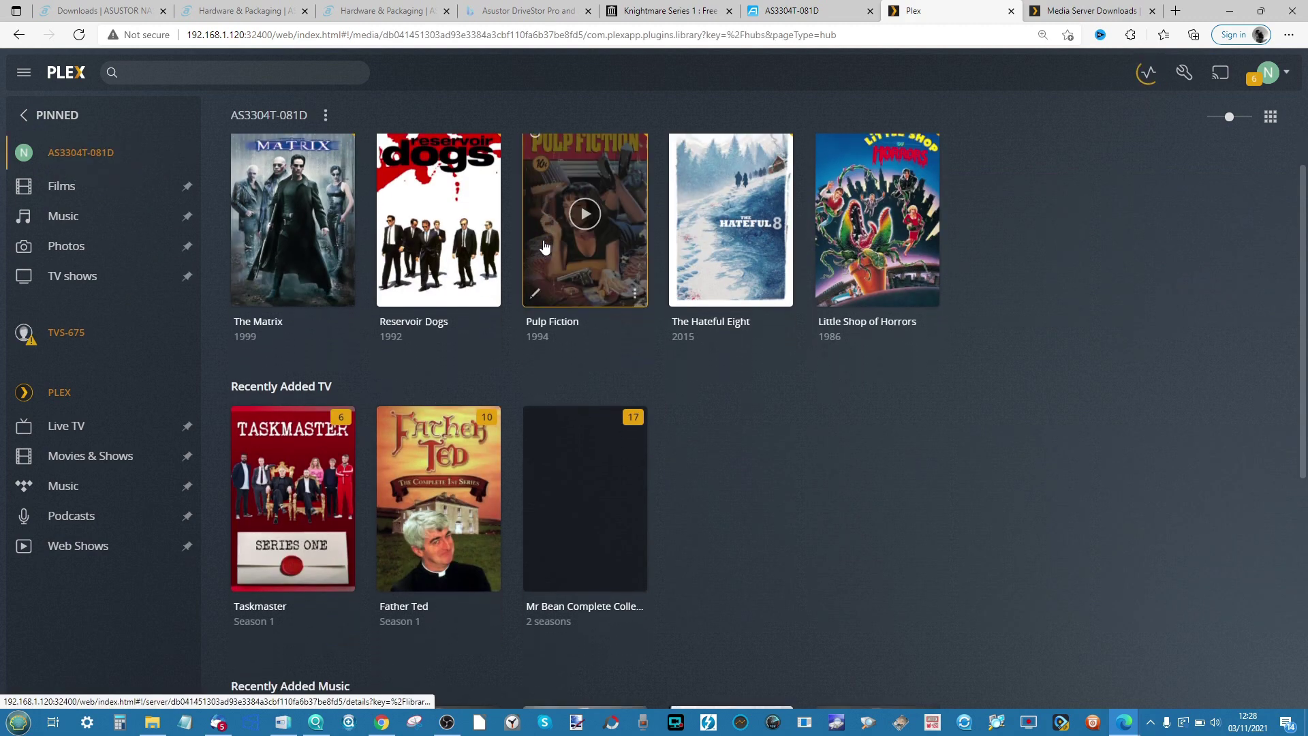
pyautogui.scroll(-4, 545, 246)
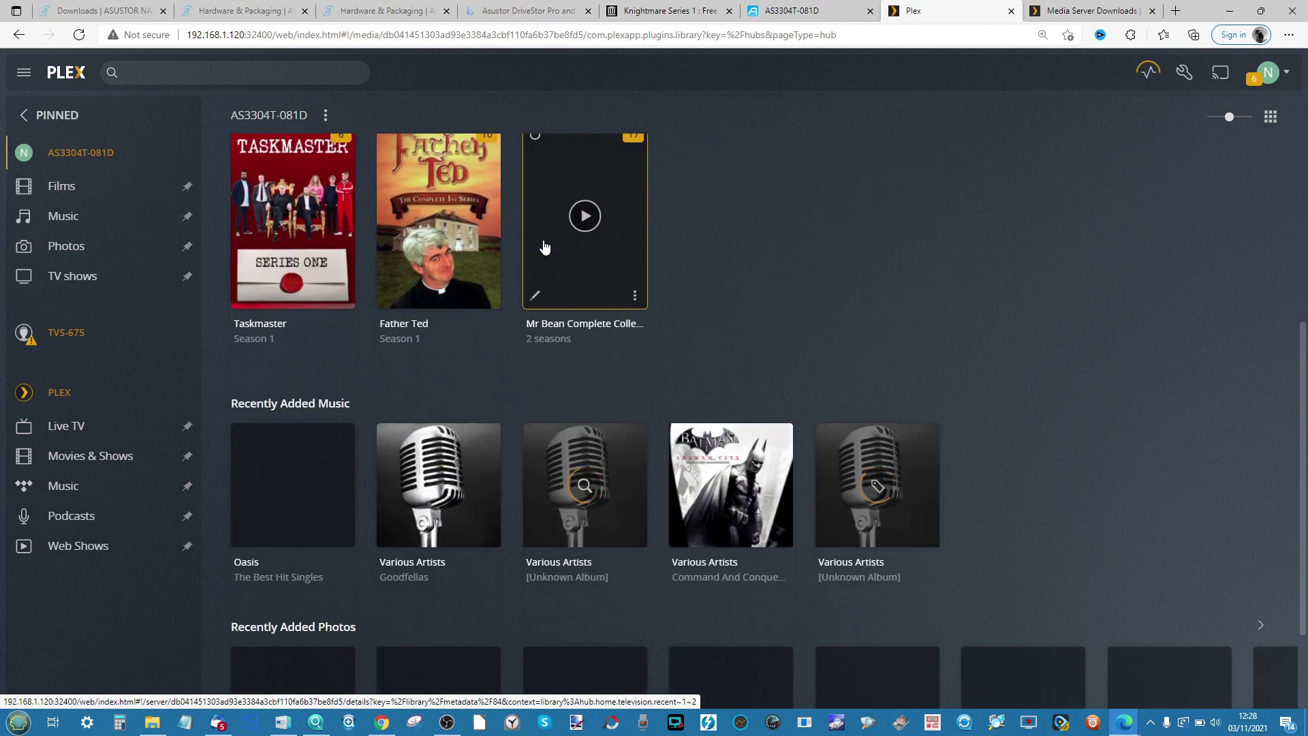
pyautogui.scroll(5, 545, 247)
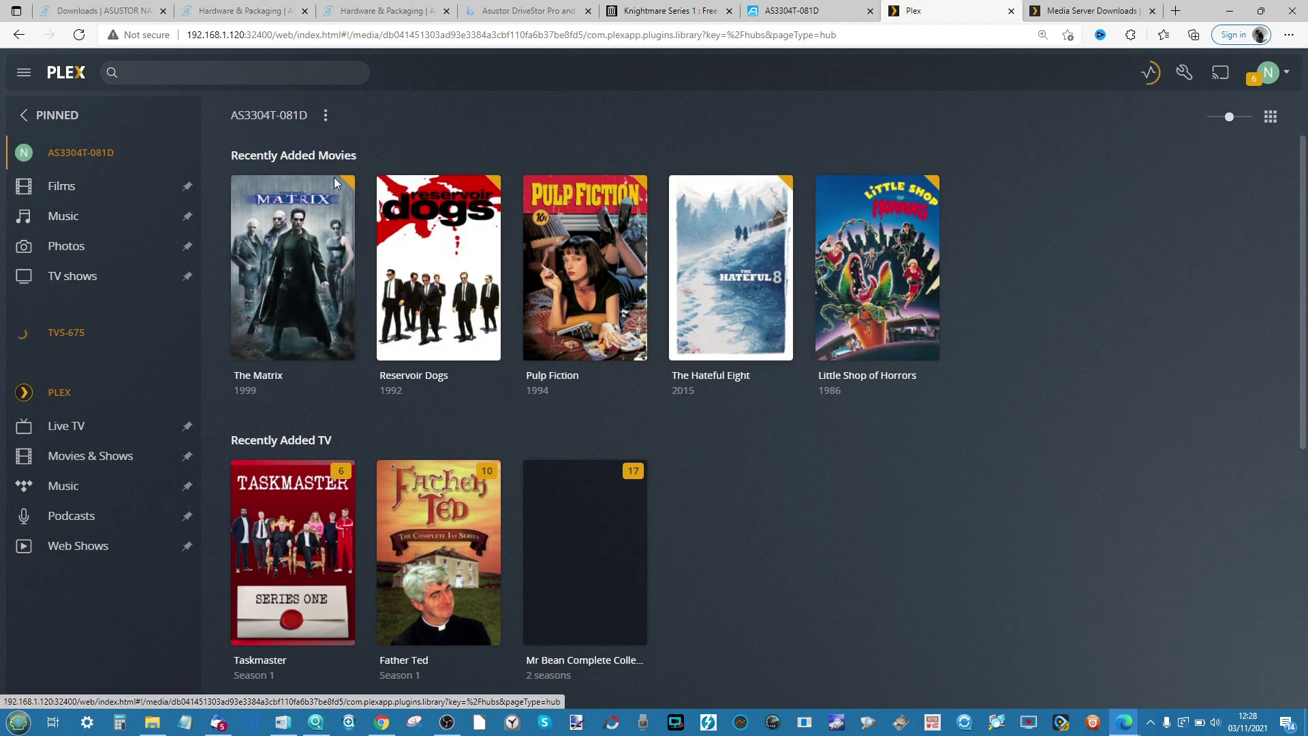
pyautogui.click(80, 186)
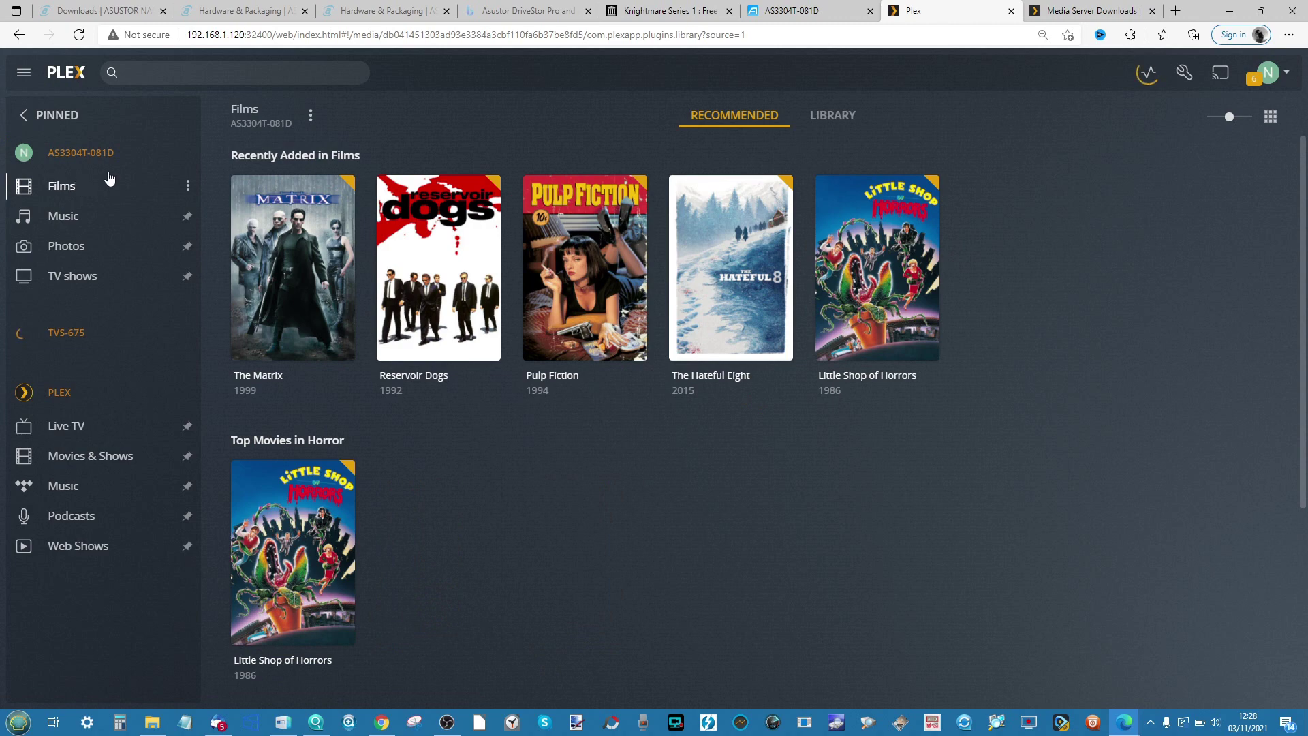
# Step: Open The Matrix (1999) and check its cast, reviews, extras and tracks
pyautogui.click(322, 197)
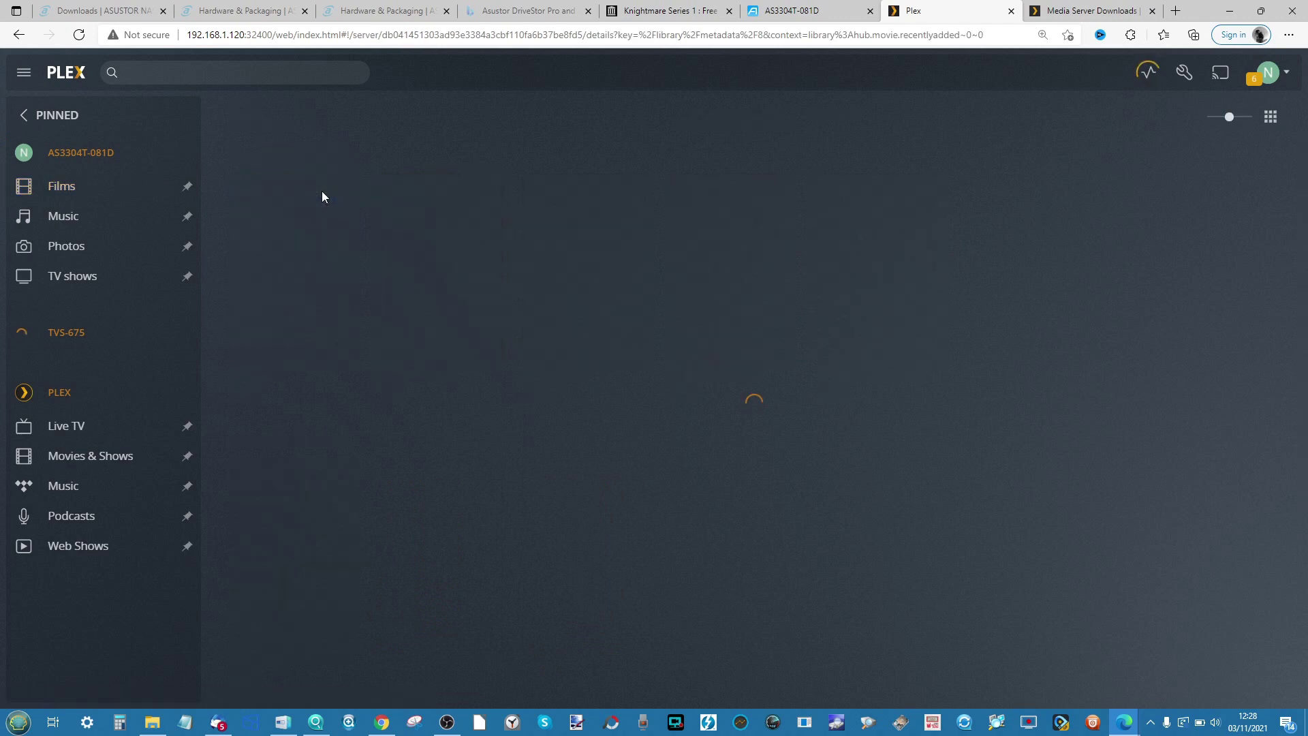
pyautogui.scroll(-1, 612, 332)
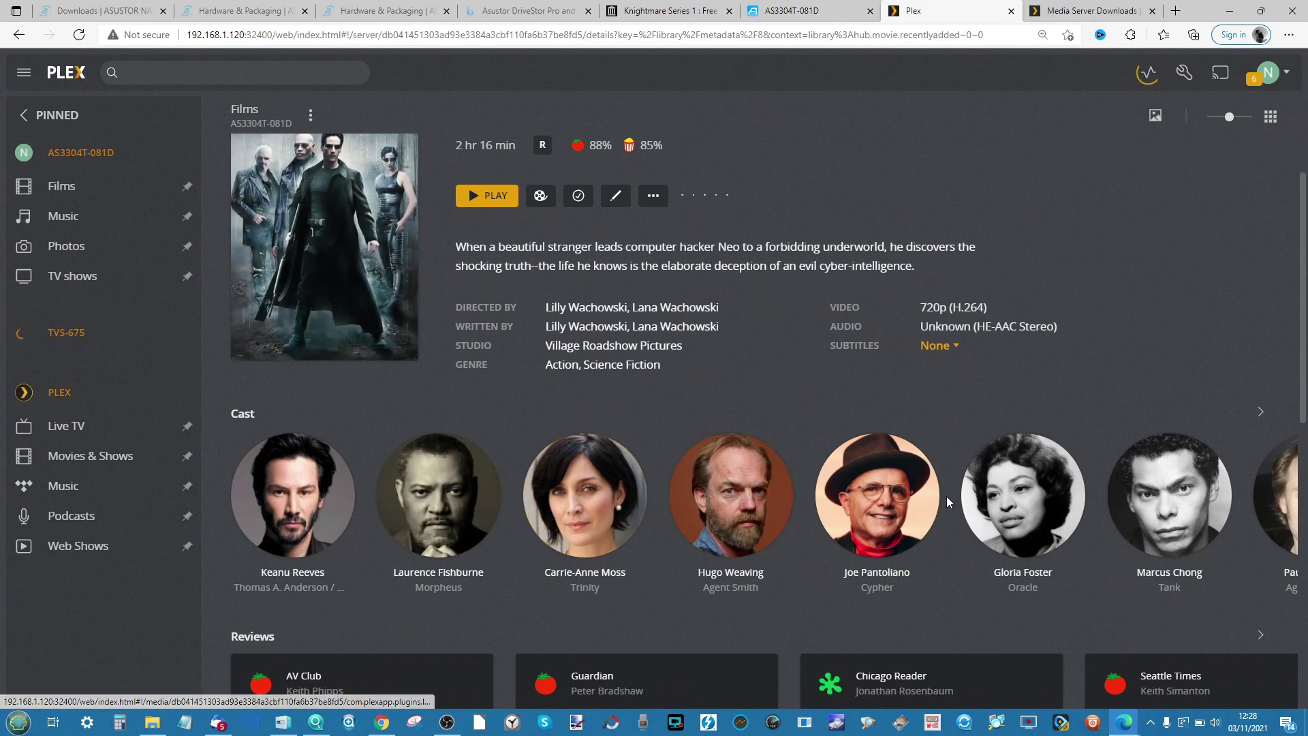
pyautogui.scroll(-3, 947, 496)
pyautogui.scroll(-4, 793, 432)
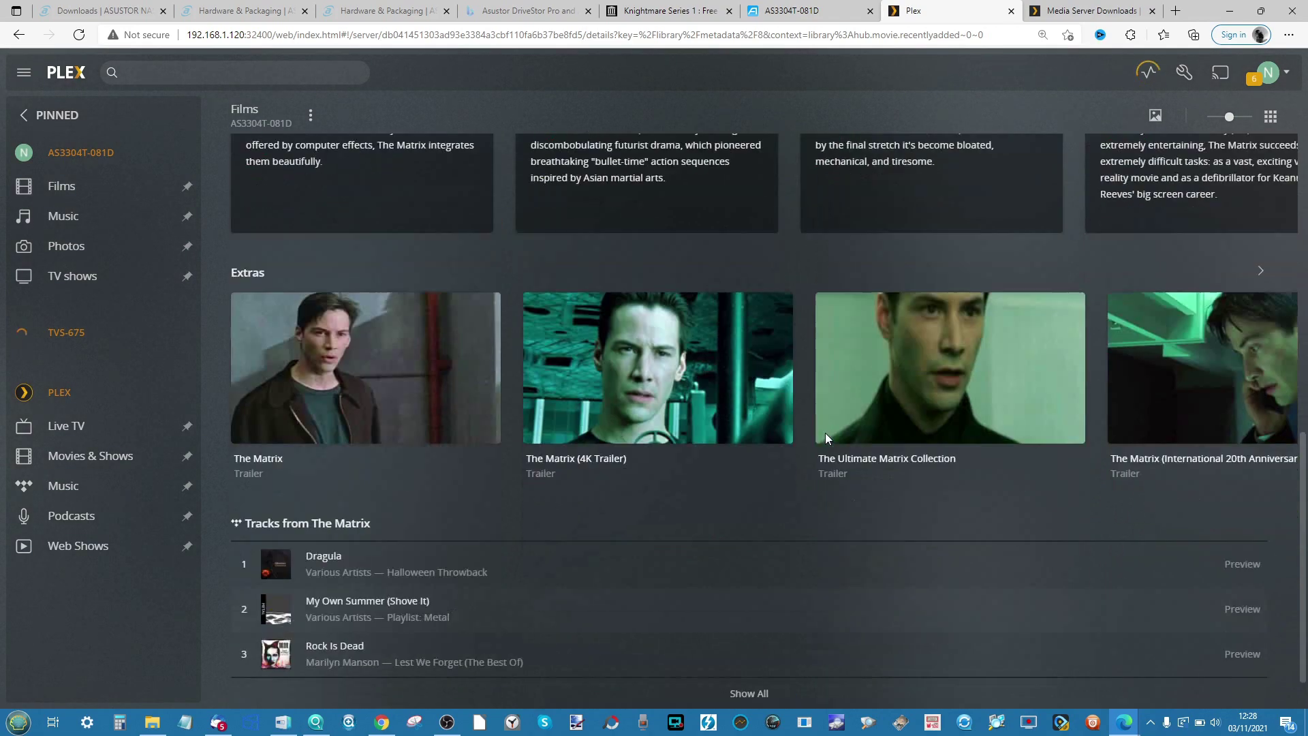
pyautogui.scroll(1, 906, 538)
pyautogui.scroll(8, 898, 557)
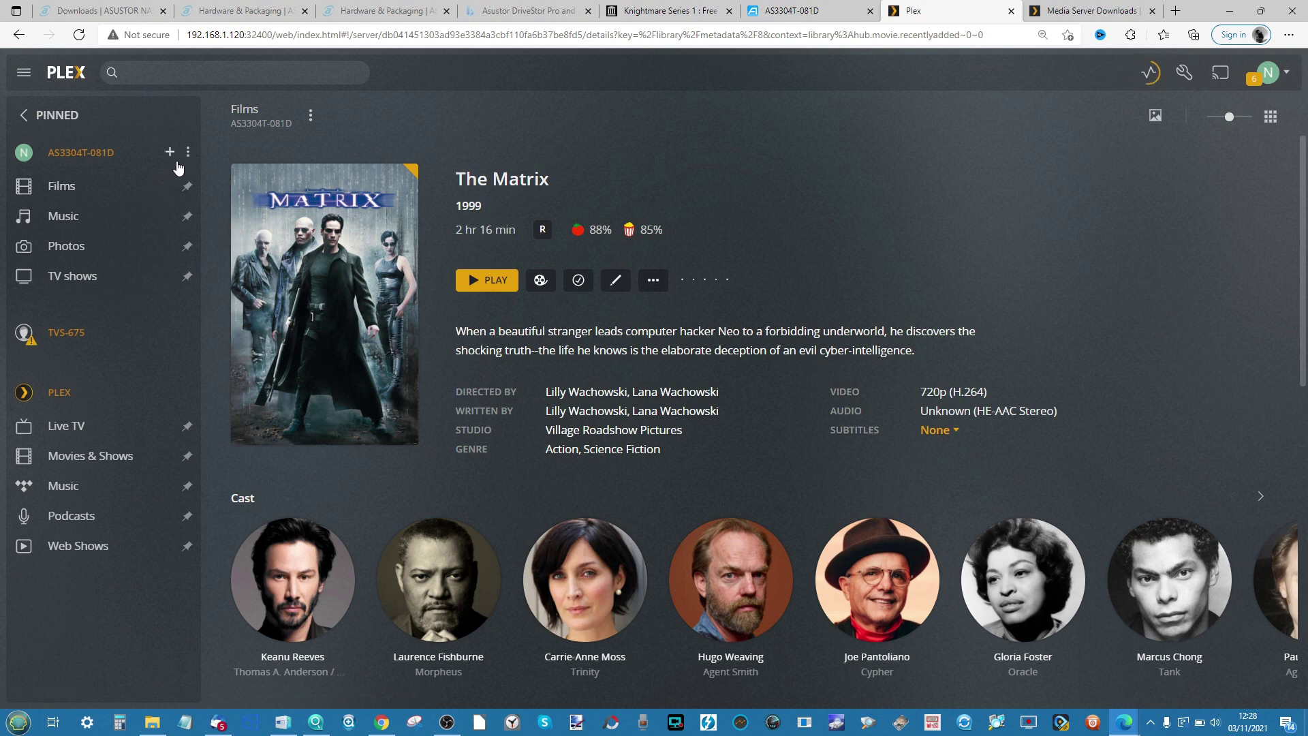
pyautogui.click(189, 153)
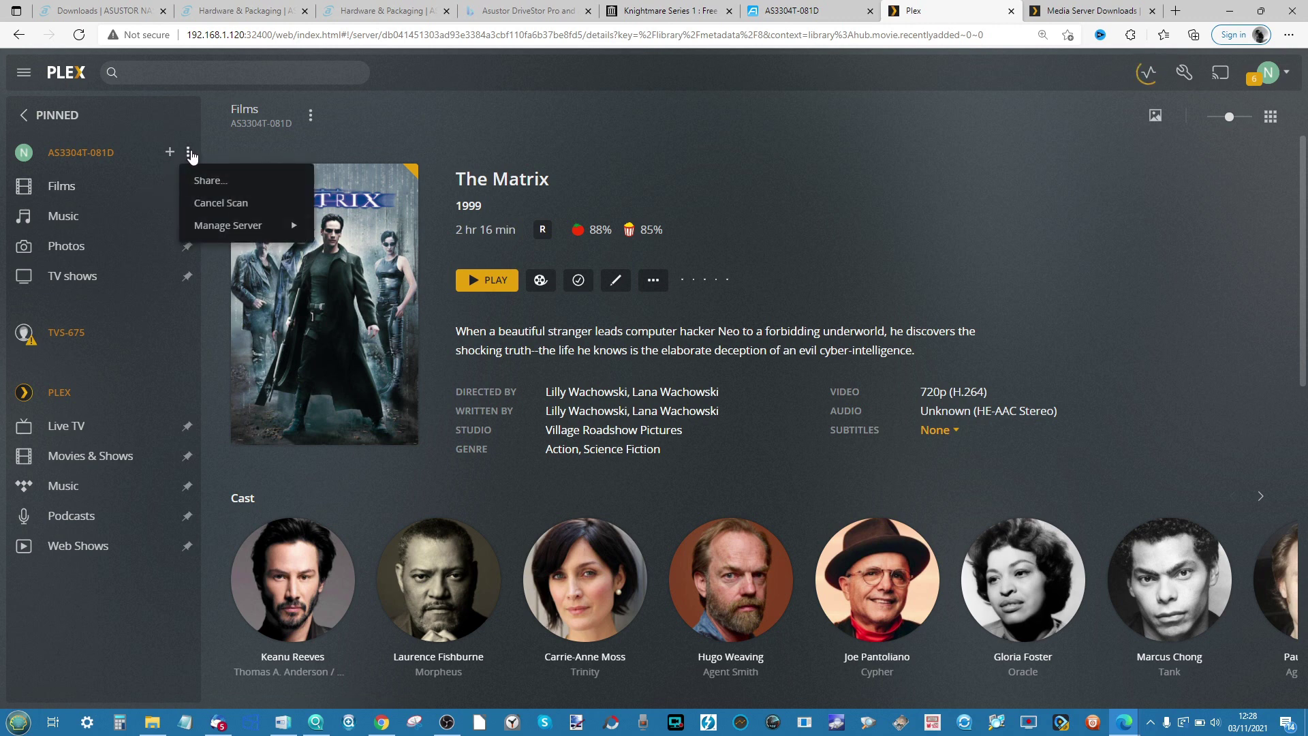
# Step: Open the AS3304T-081D server settings and review the Library settings
pyautogui.moveTo(236, 235)
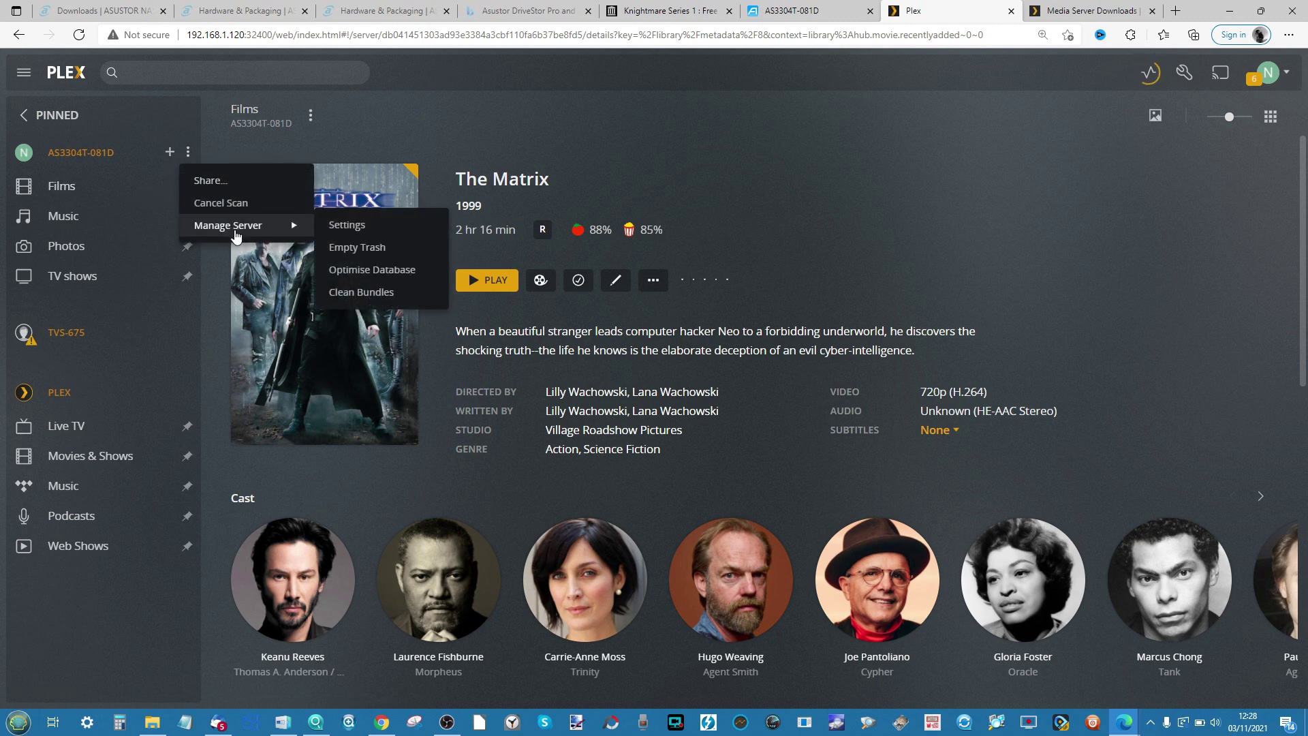
pyautogui.click(363, 226)
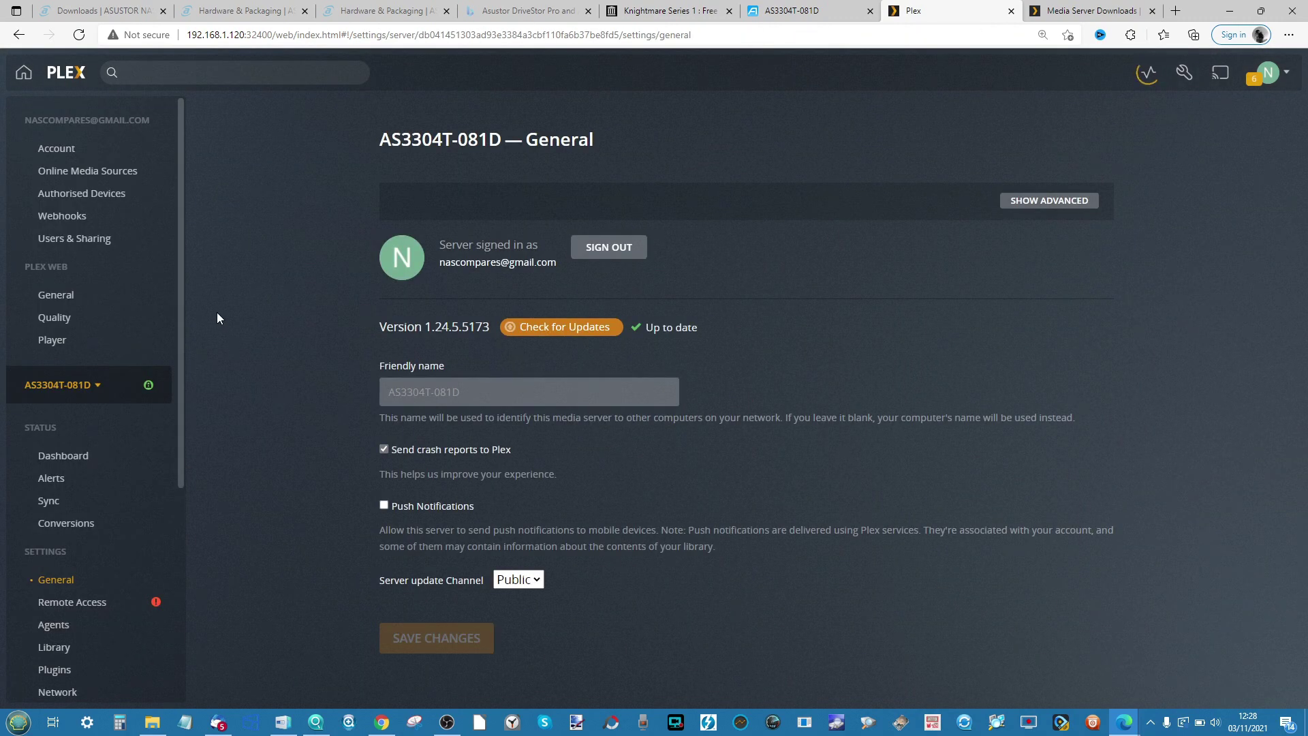
pyautogui.scroll(-1, 91, 389)
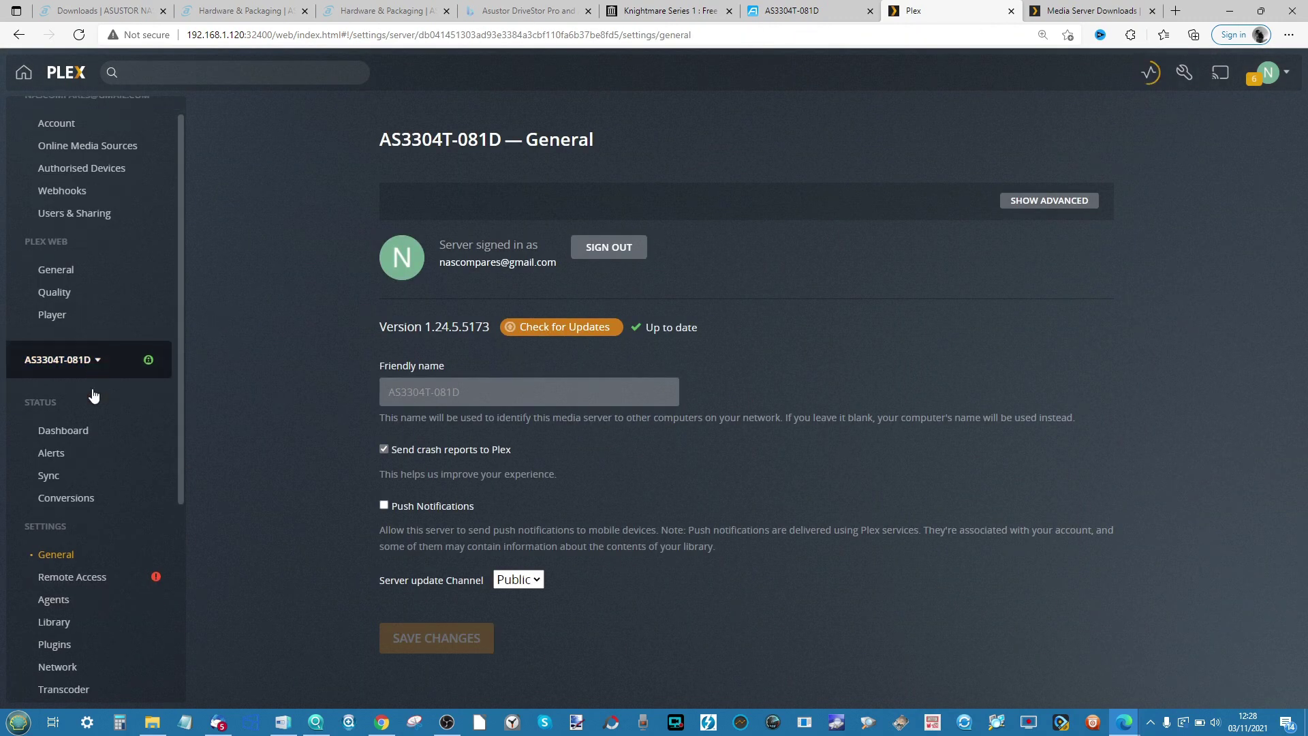
pyautogui.click(74, 621)
pyautogui.scroll(-2, 535, 407)
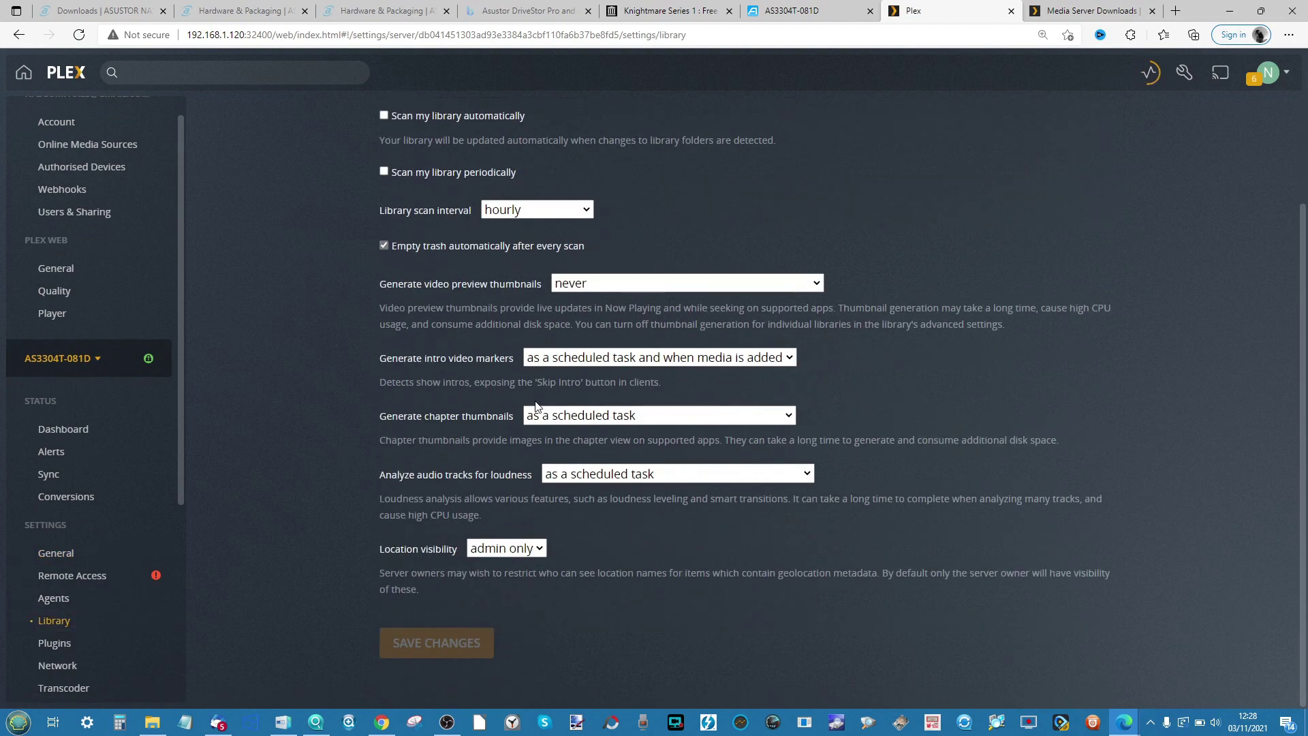
pyautogui.scroll(2, 255, 496)
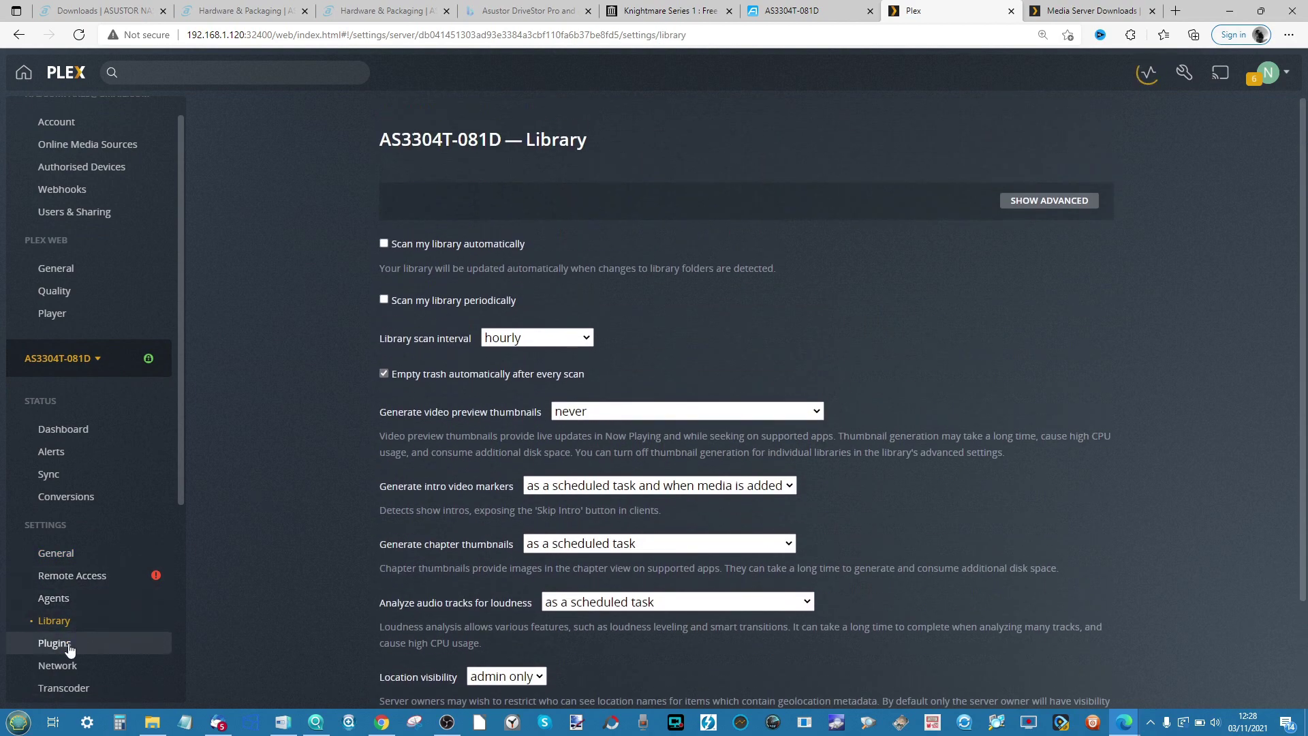
# Step: Look over the Plugins and Transcoder settings, then go to the DLNA page
pyautogui.click(106, 644)
pyautogui.click(62, 688)
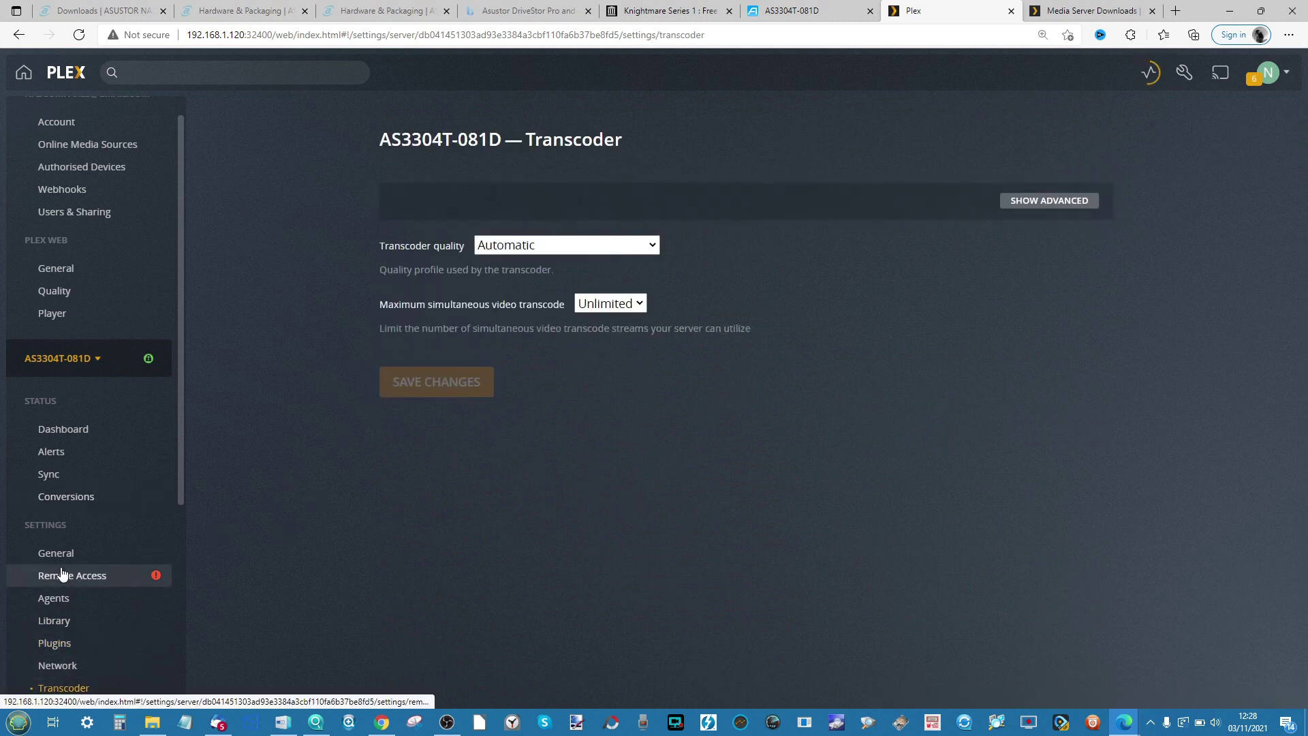
pyautogui.scroll(-4, 62, 576)
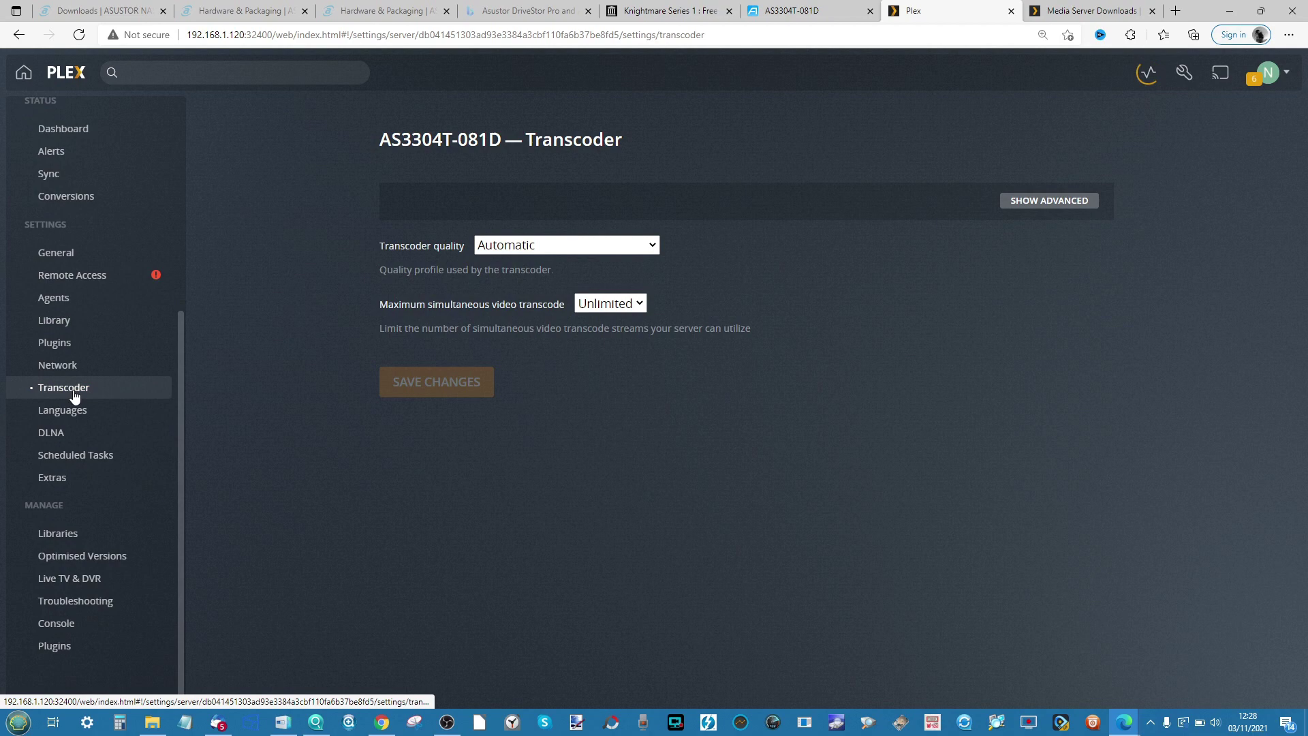
pyautogui.click(82, 443)
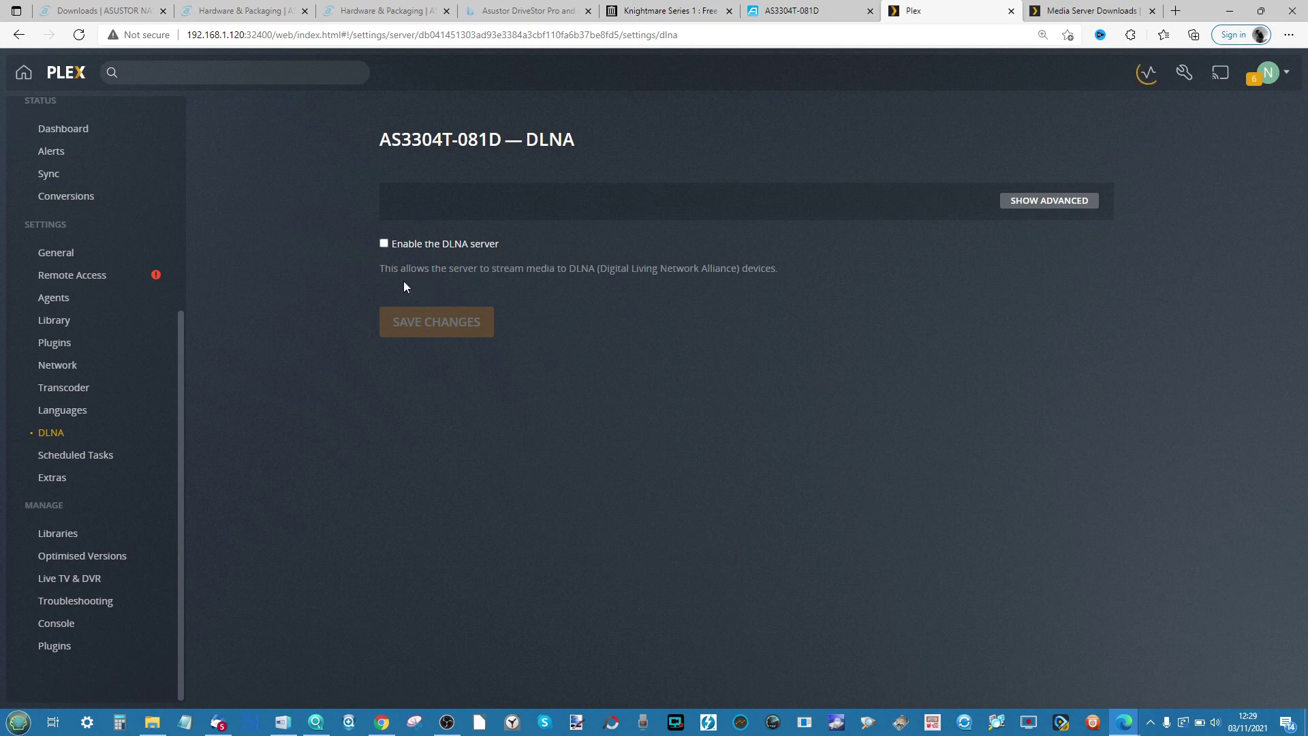
# Step: Enable the DLNA server, save the change, and return to the Home page
pyautogui.click(384, 244)
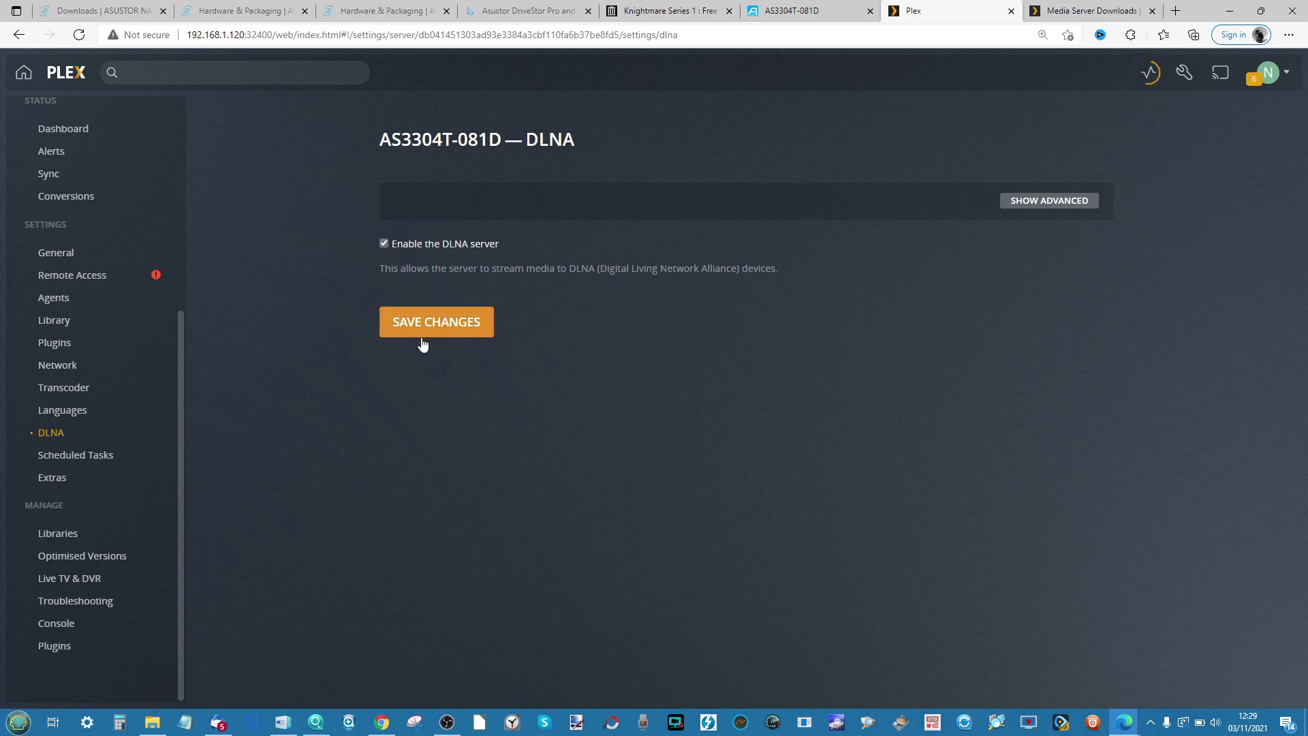
pyautogui.click(417, 333)
pyautogui.scroll(5, 63, 381)
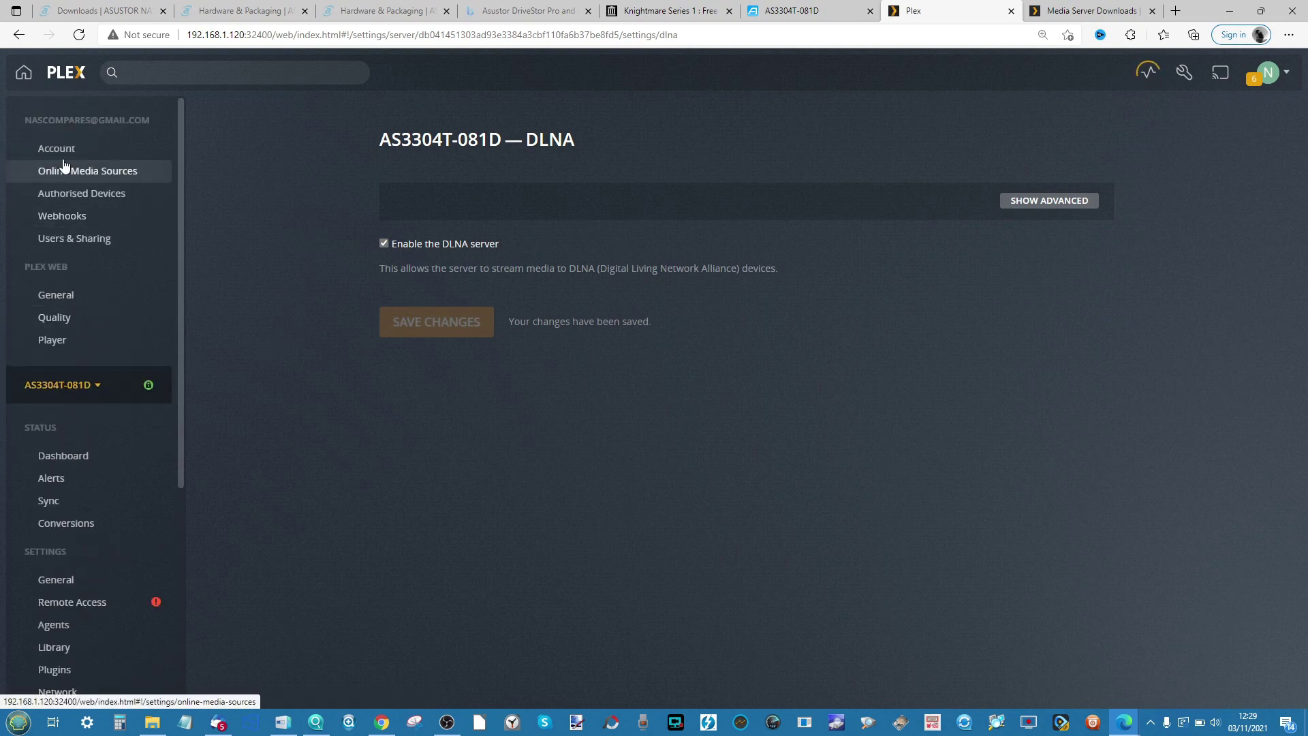
pyautogui.click(34, 74)
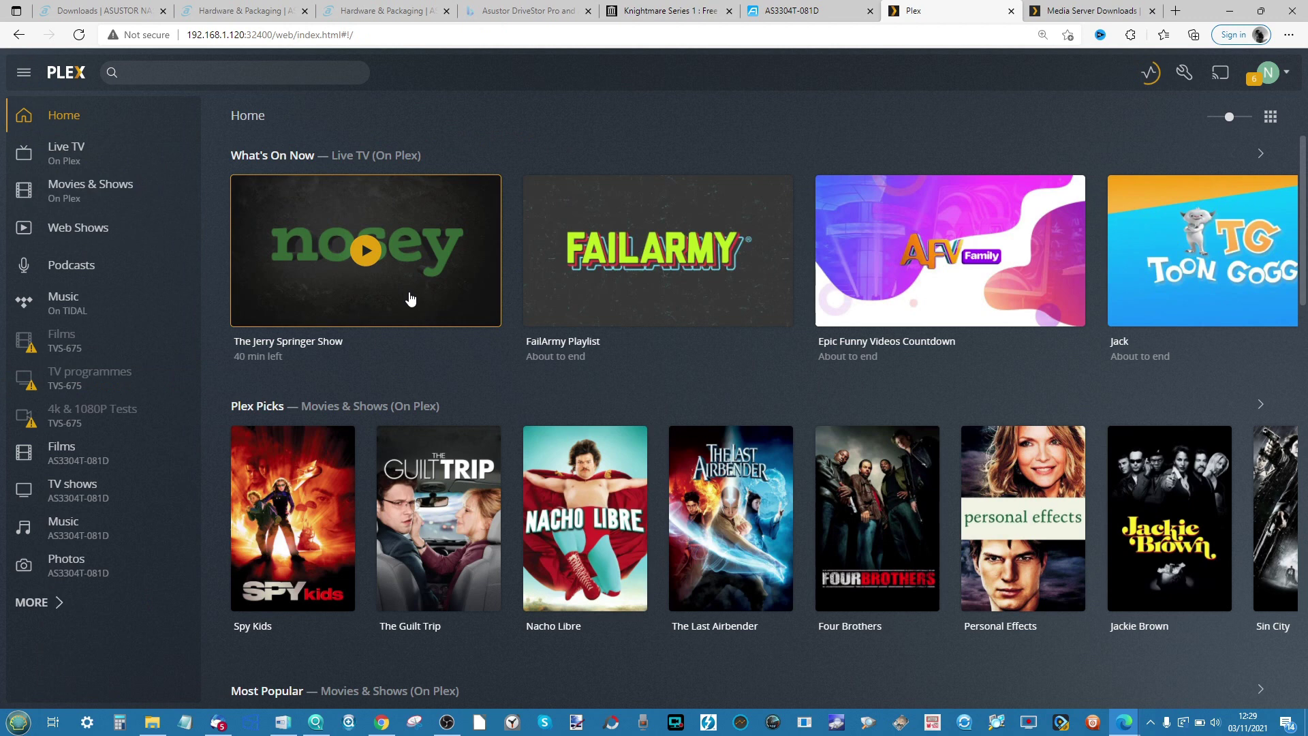